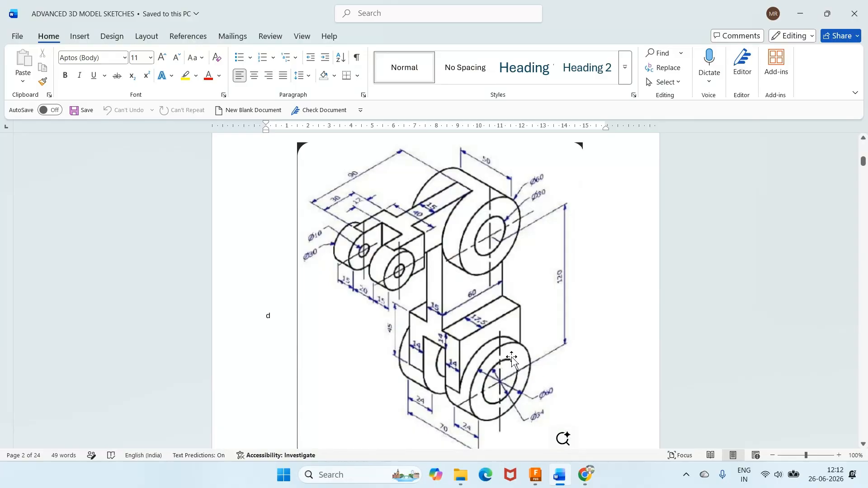
# - Switch to Autodesk Fusion and sketch a circle about 55 mm in diameter beside the origin on the right-view plane
pyautogui.click(536, 475)
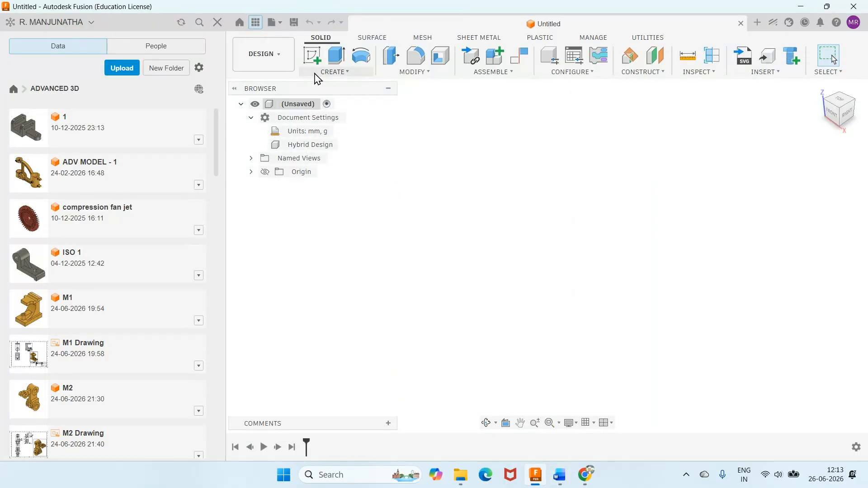
pyautogui.click(312, 56)
pyautogui.click(590, 211)
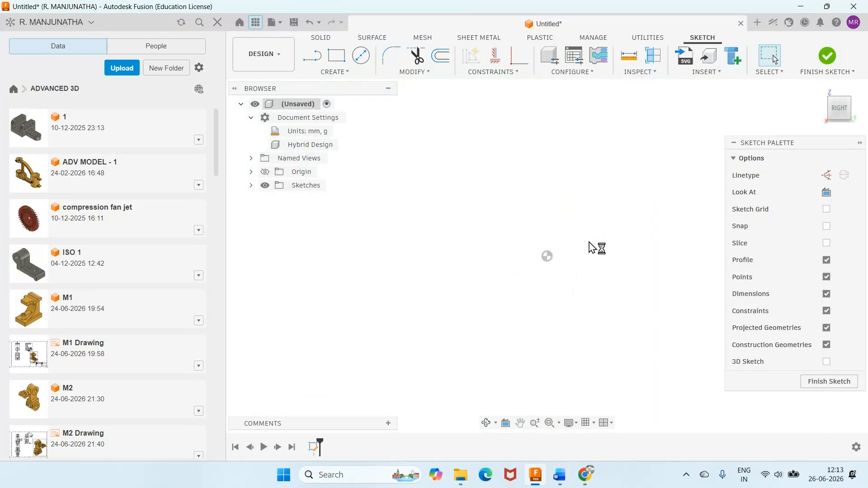
pyautogui.click(361, 56)
pyautogui.click(457, 241)
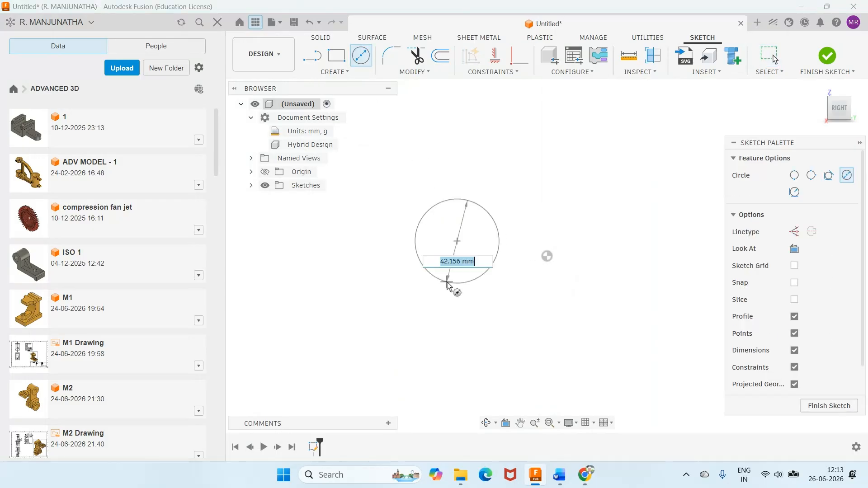
pyautogui.click(451, 295)
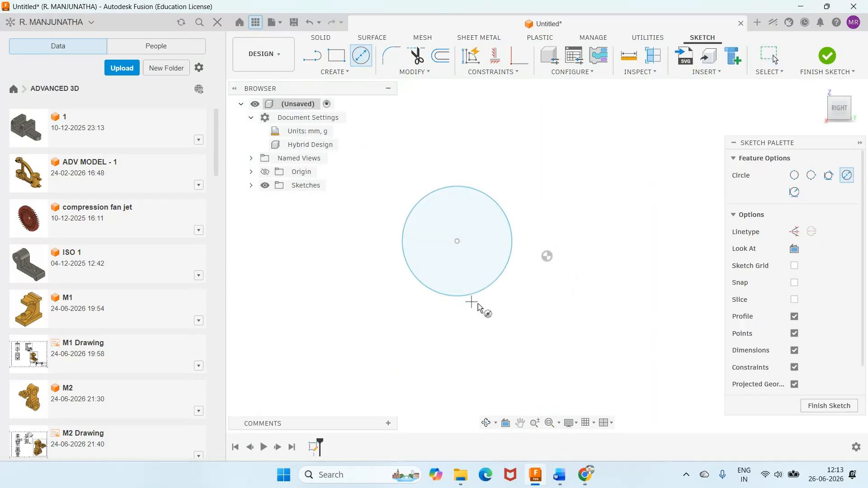
# - Check the reference drawing in Word, then make the circle's centre coincident with the sketch origin
pyautogui.click(560, 477)
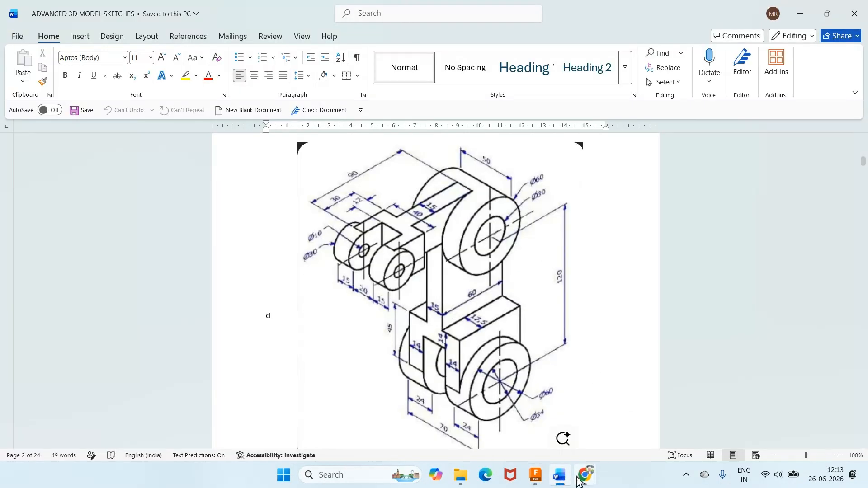
pyautogui.click(535, 475)
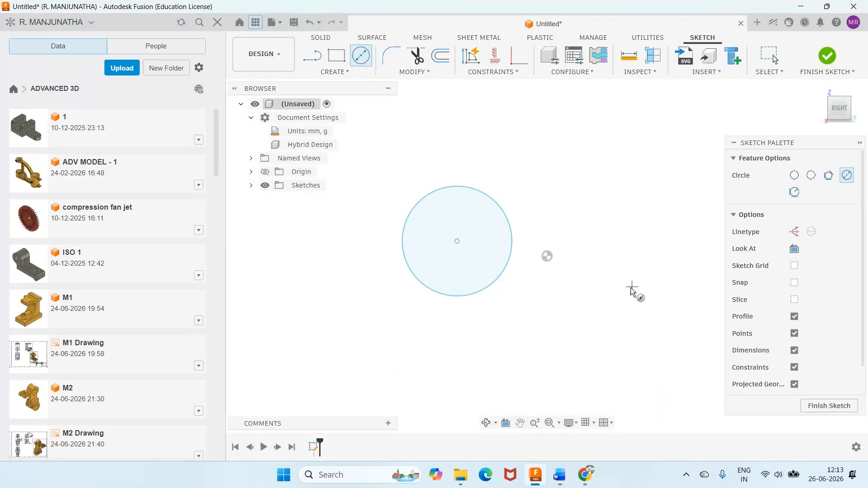
pyautogui.press('Escape')
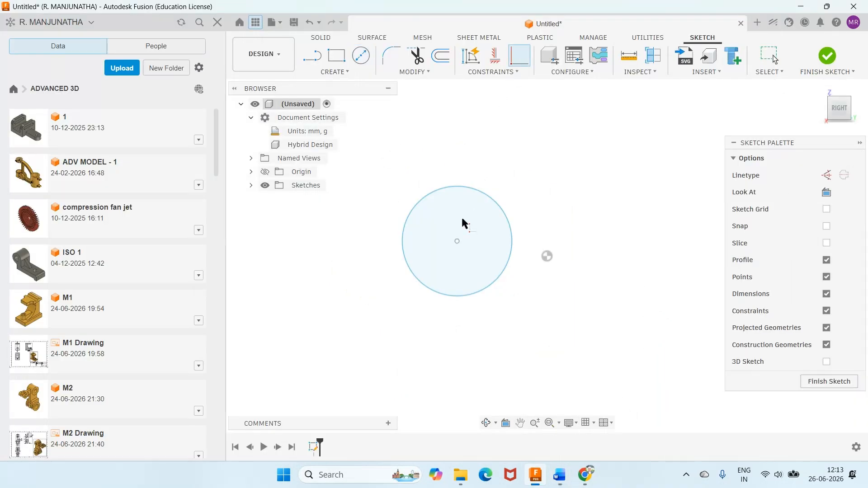
pyautogui.click(458, 241)
pyautogui.moveTo(550, 259); pyautogui.dragTo(548, 257)
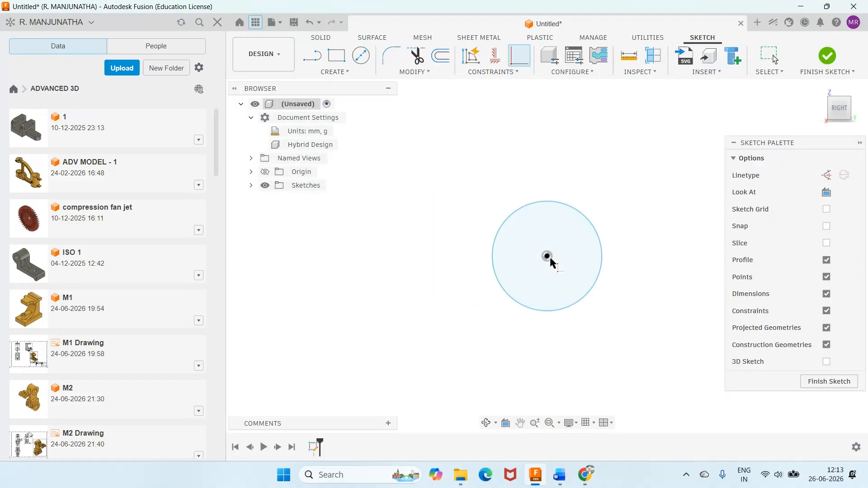
# - Dimension the circle at the origin to a 60 mm diameter
pyautogui.press('d')
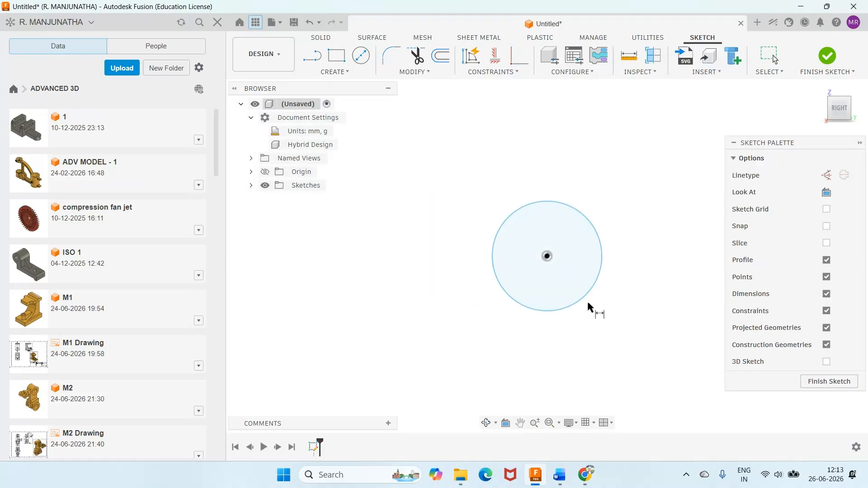
pyautogui.click(588, 303)
pyautogui.click(610, 320)
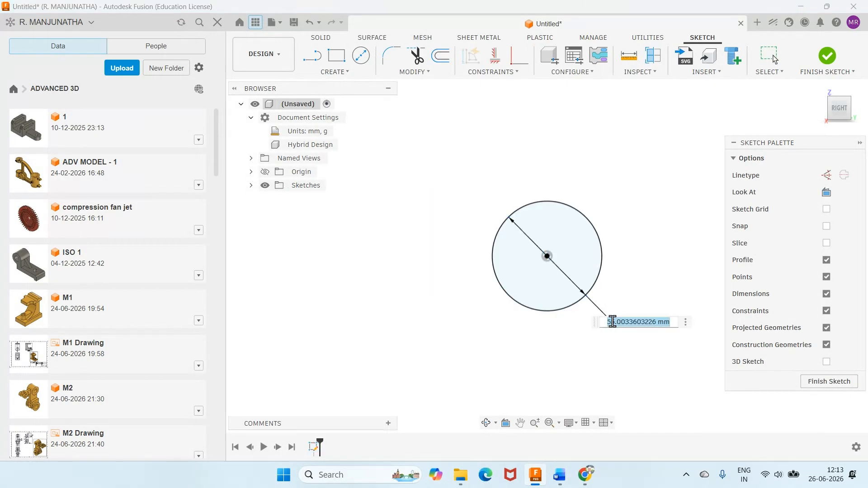
pyautogui.write('60')
pyautogui.press('Return')
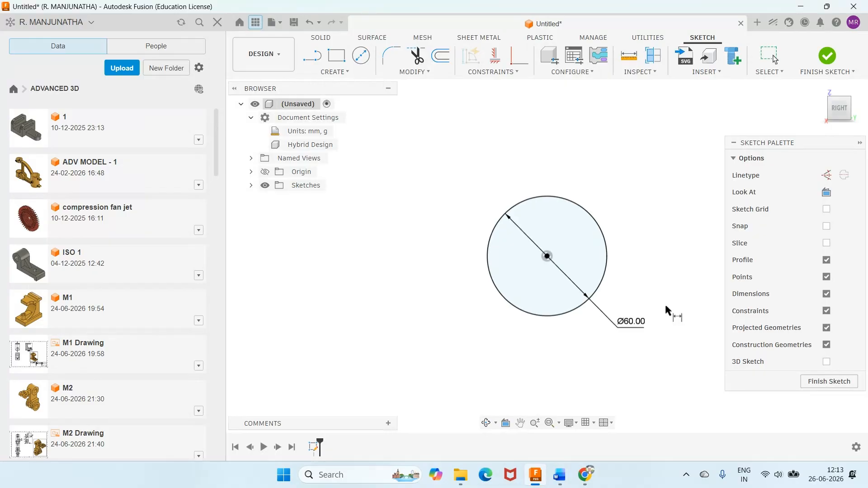
# - Sketch a second circle about 60 mm in diameter well above the circle at the origin
pyautogui.scroll(-5, 649, 166)
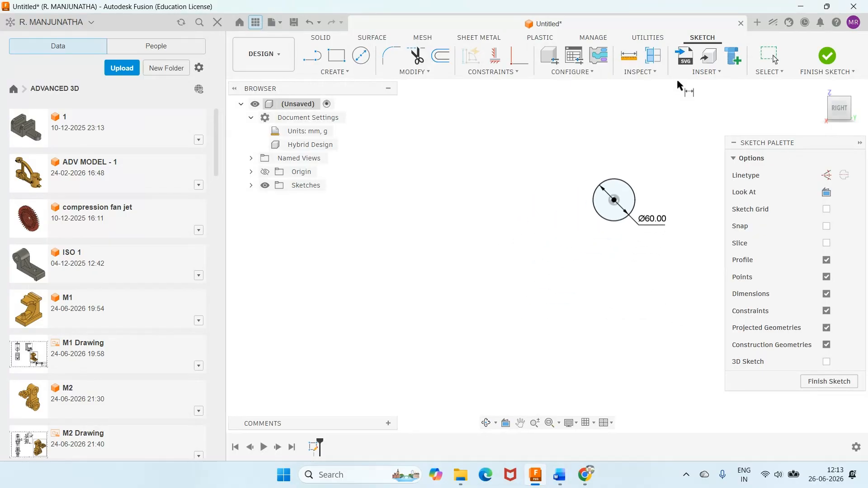
pyautogui.scroll(2, 679, 94)
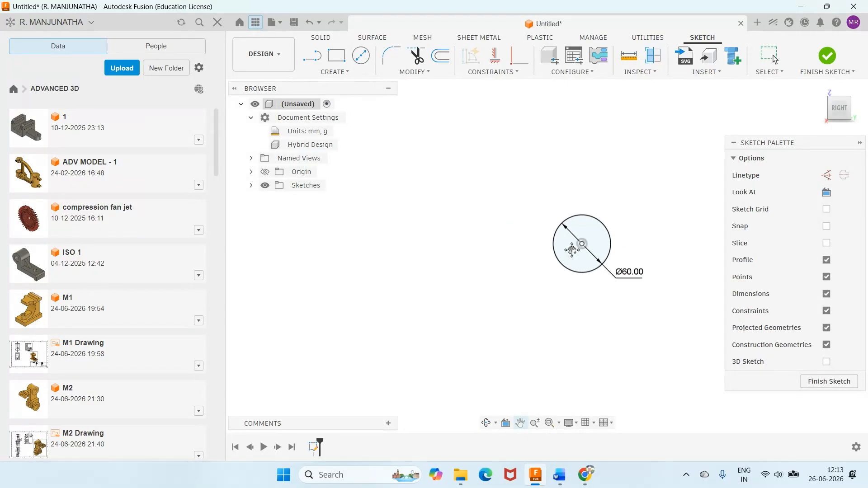
pyautogui.moveTo(592, 229); pyautogui.dragTo(506, 325, button='middle')
pyautogui.click(361, 55)
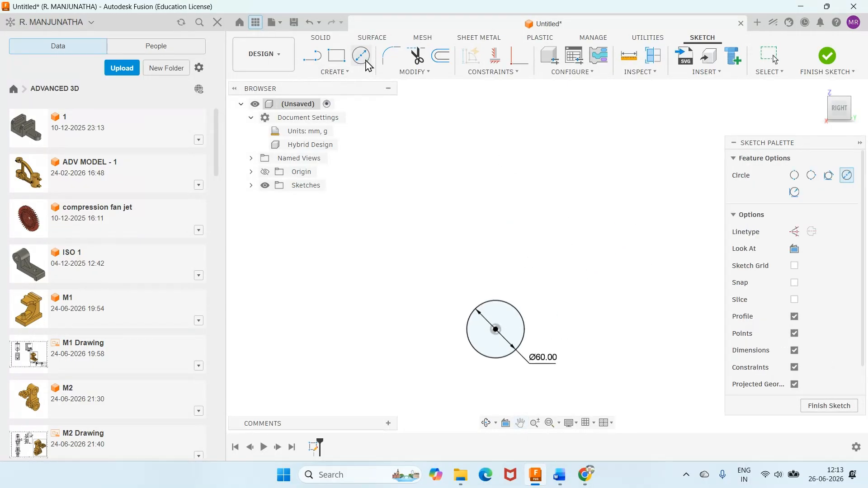
pyautogui.click(482, 139)
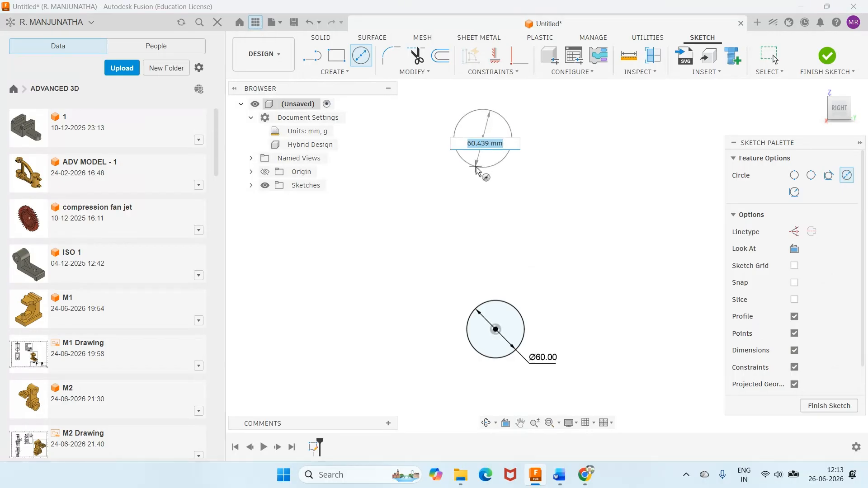
pyautogui.click(481, 168)
# - Check the reference drawing and apply an Equal constraint between the lower and upper circles
pyautogui.click(559, 475)
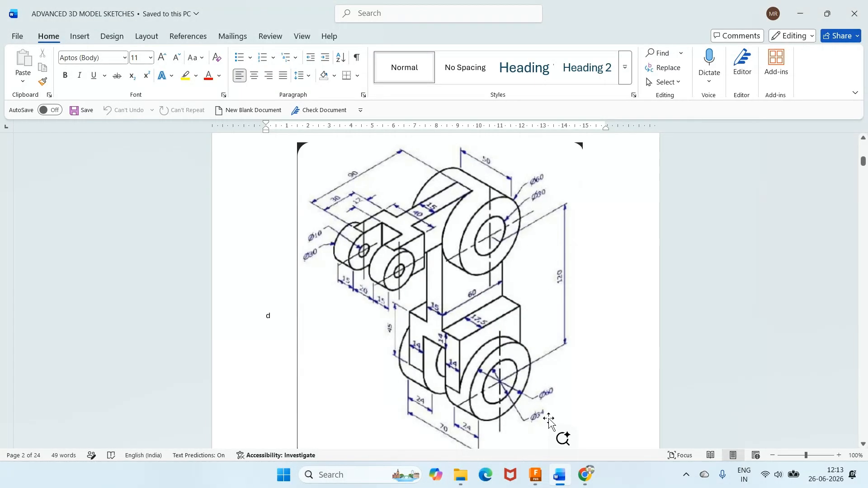
pyautogui.click(540, 478)
pyautogui.click(511, 74)
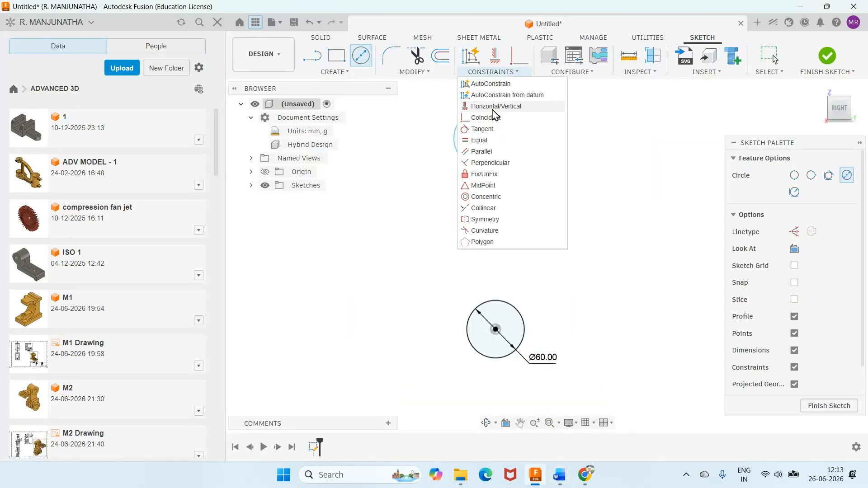
pyautogui.click(479, 140)
pyautogui.click(521, 315)
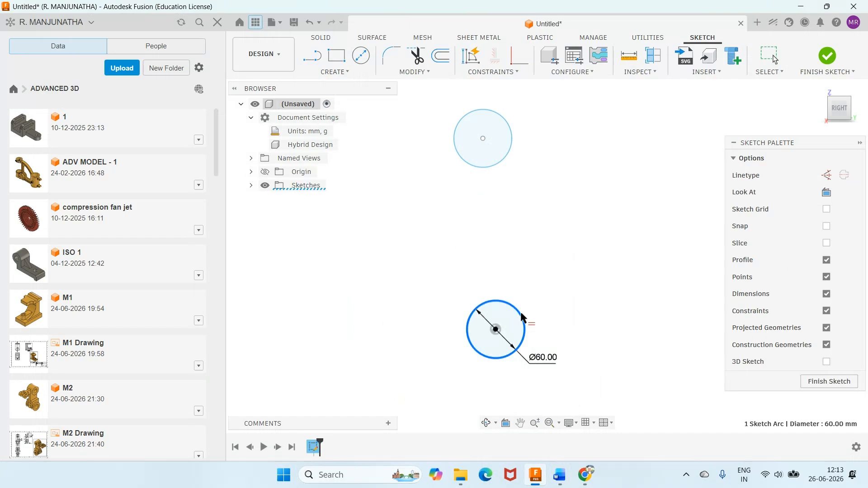
pyautogui.click(502, 164)
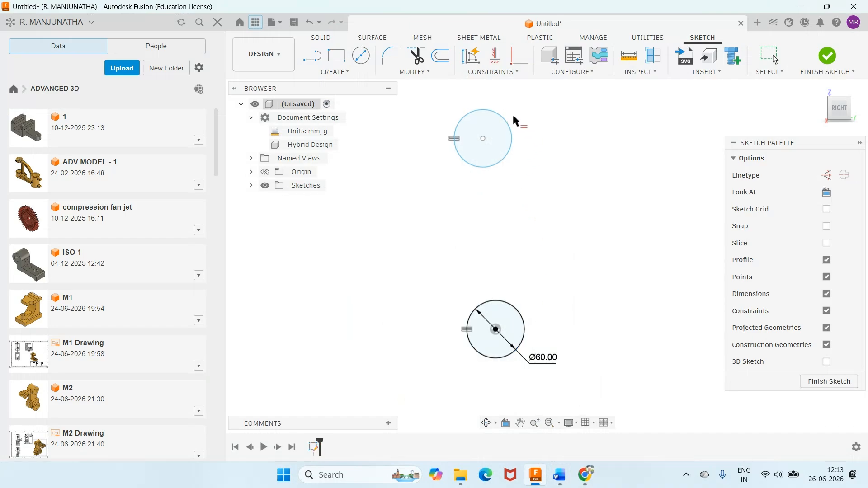
# - Align the centre of the upper circle vertically with the centre of the lower circle using a Horizontal/Vertical constraint
pyautogui.click(495, 55)
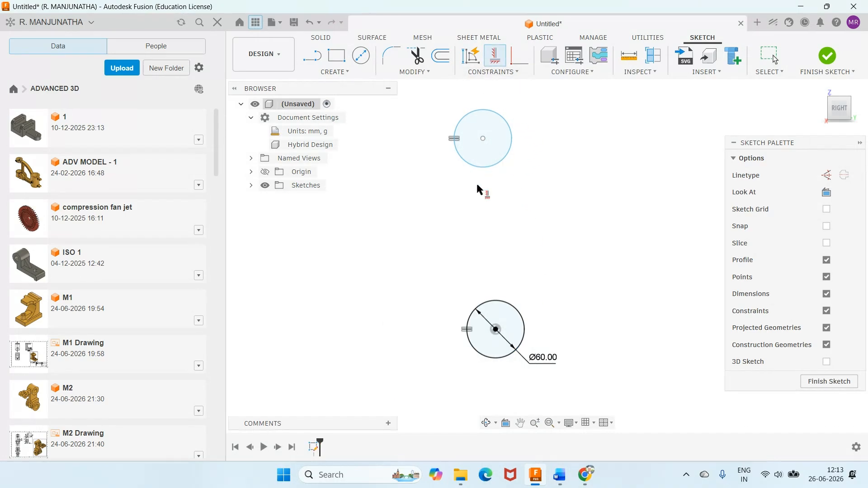
pyautogui.click(482, 138)
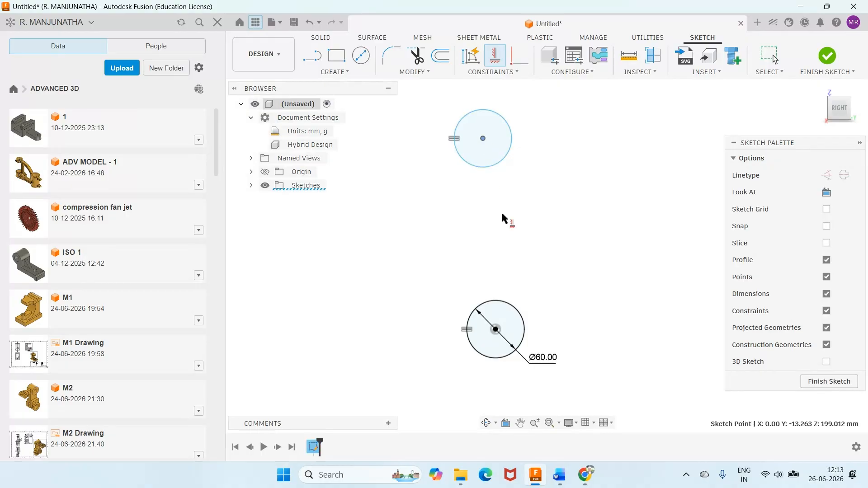
pyautogui.click(495, 329)
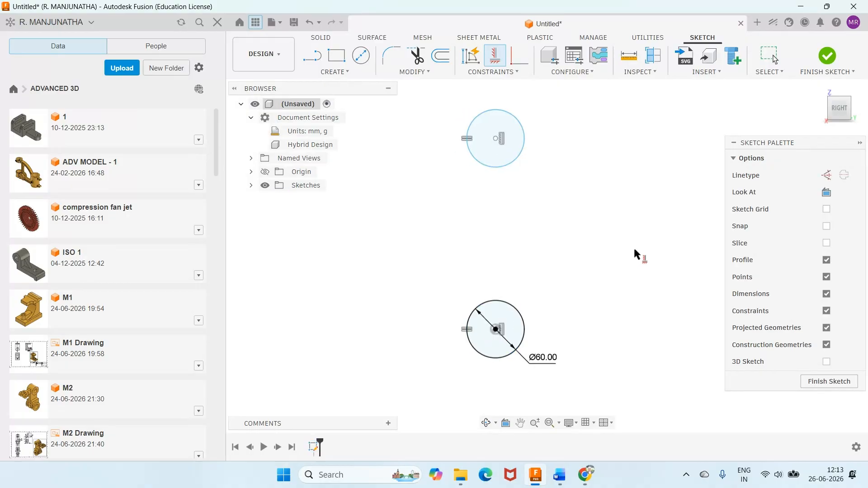
# - Dimension the vertical distance between the two circles' centres to 120 mm and finish the sketch
pyautogui.press('d')
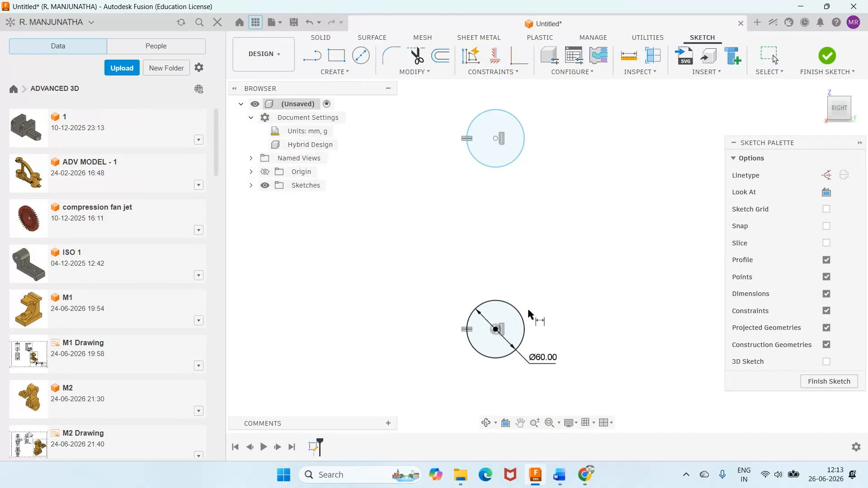
pyautogui.click(520, 317)
pyautogui.click(515, 158)
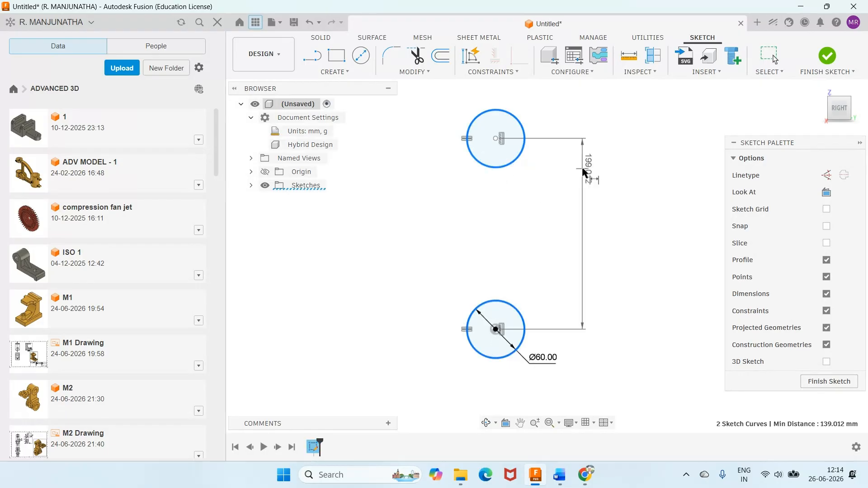
pyautogui.click(583, 170)
pyautogui.write('1')
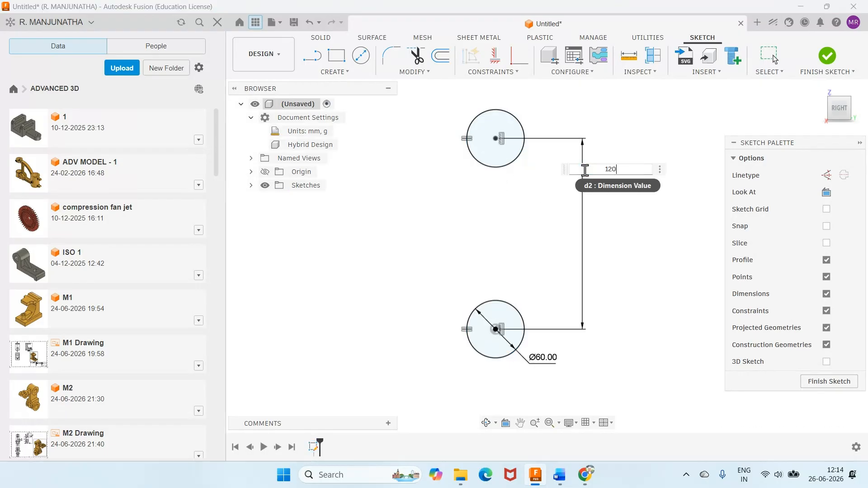
pyautogui.write('20')
pyautogui.press('Return')
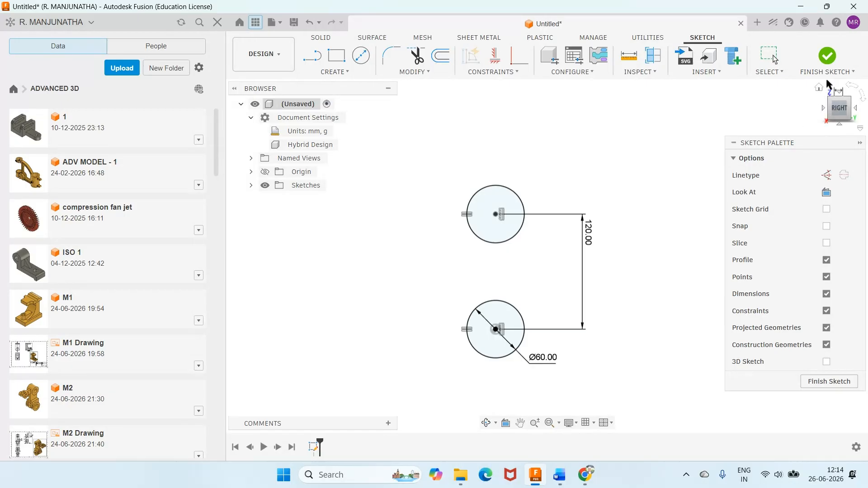
pyautogui.click(827, 56)
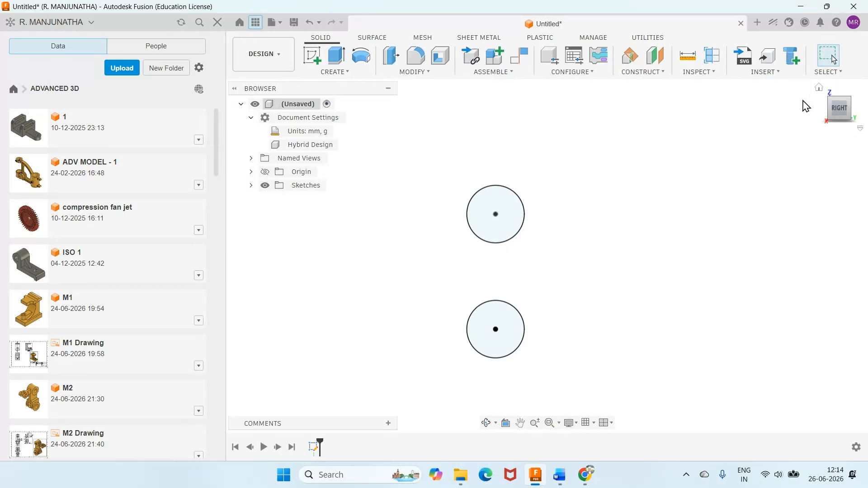
# - Extrude the lower circle symmetrically as a new body with a 70 mm whole length, checking the boss width in the reference drawing
pyautogui.click(819, 87)
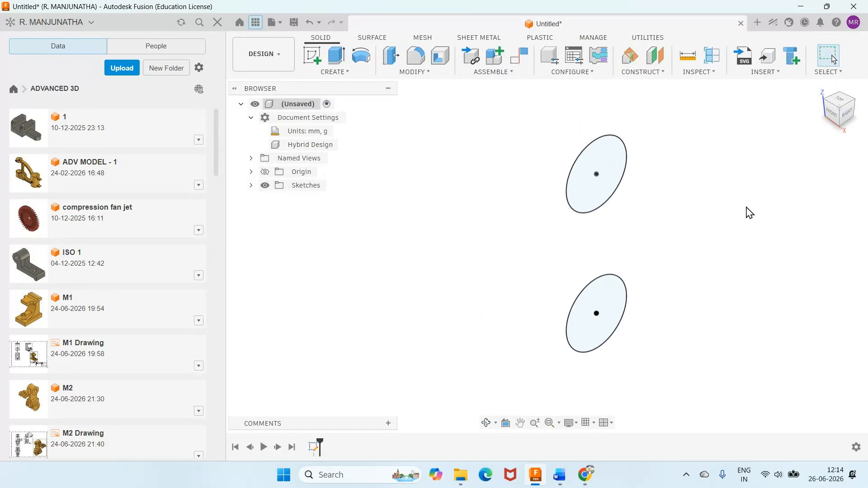
pyautogui.press('e')
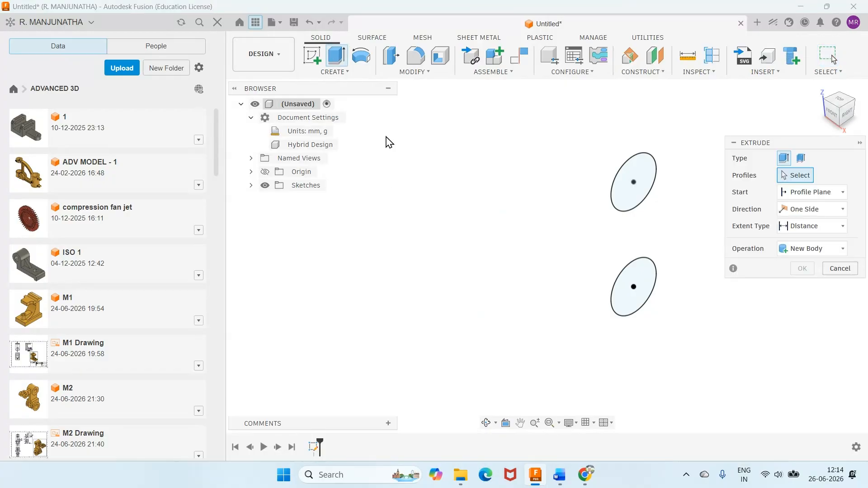
pyautogui.click(626, 302)
pyautogui.click(559, 477)
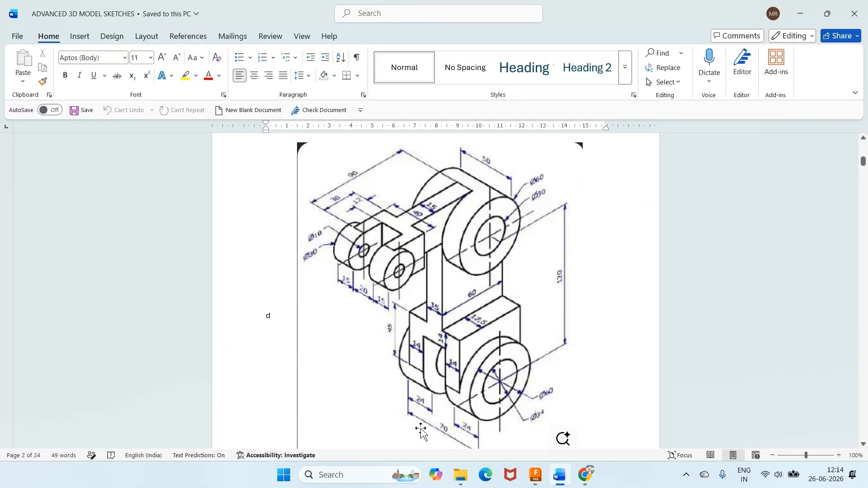
pyautogui.click(535, 475)
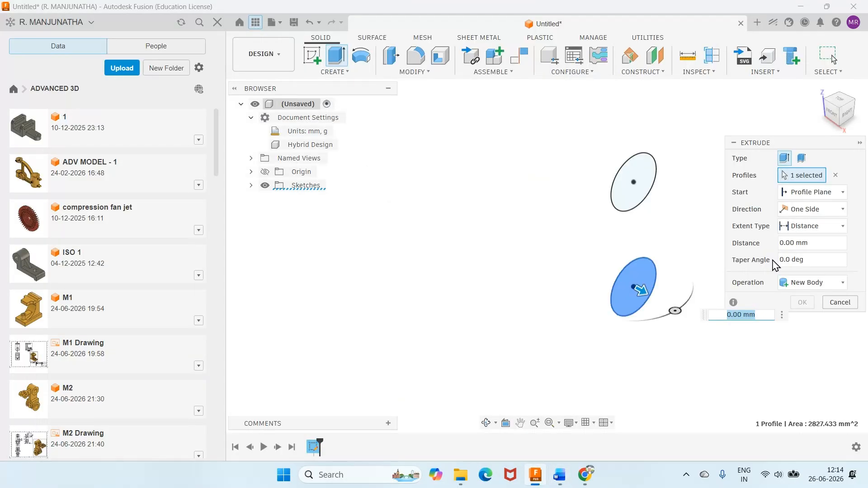
pyautogui.click(804, 215)
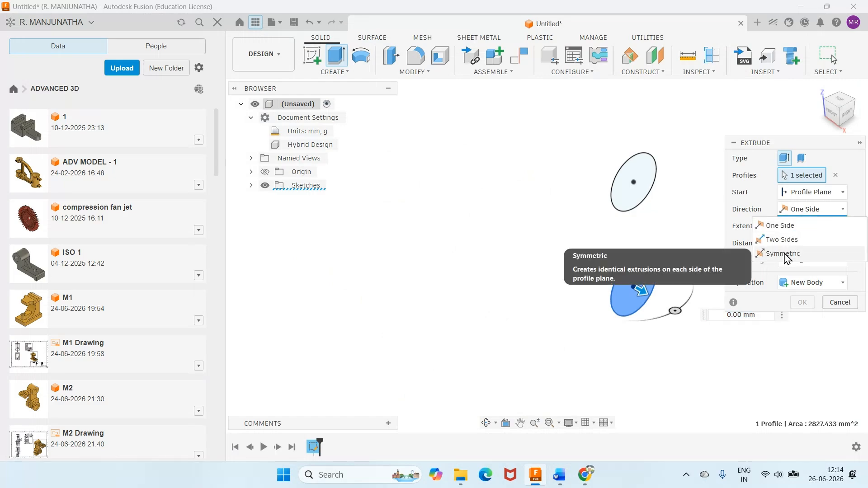
pyautogui.click(727, 252)
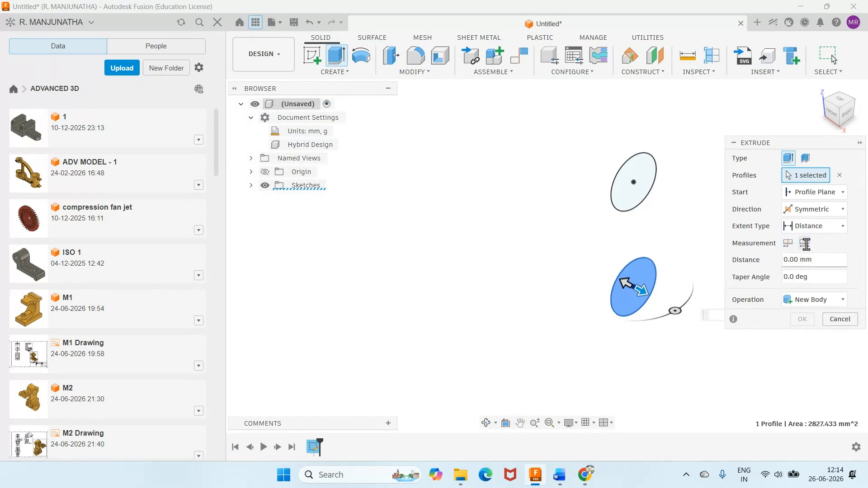
pyautogui.click(805, 244)
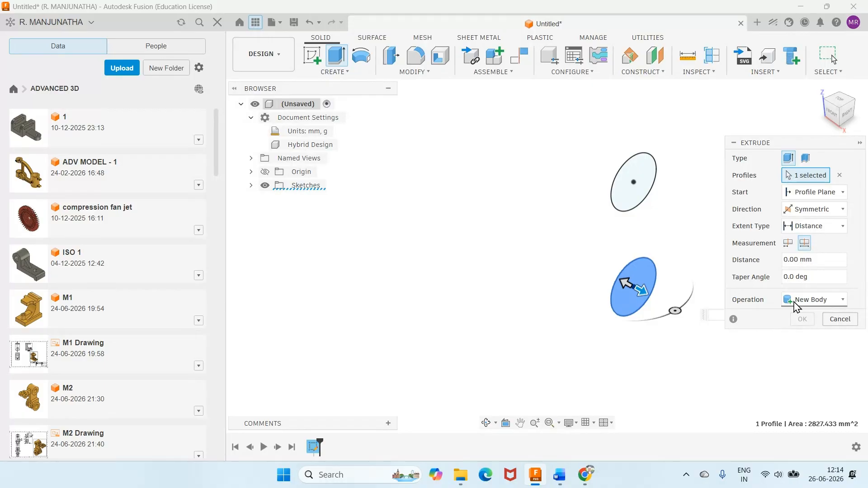
pyautogui.click(819, 262)
pyautogui.write('70')
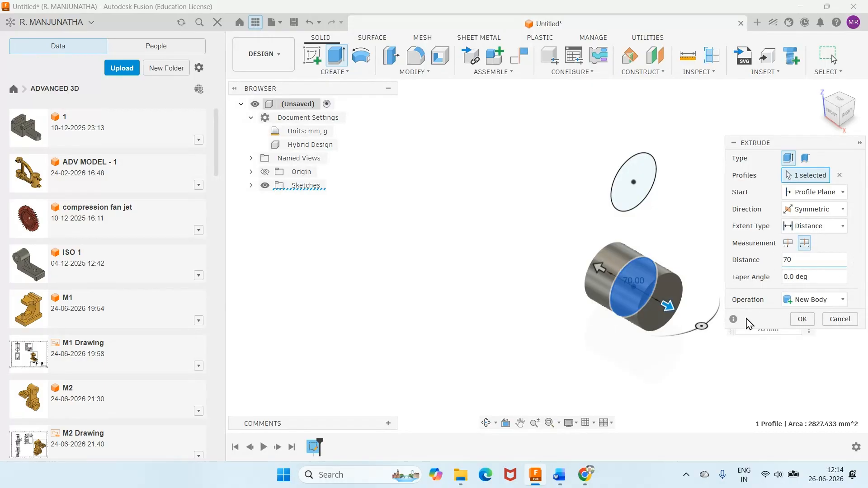
pyautogui.click(802, 319)
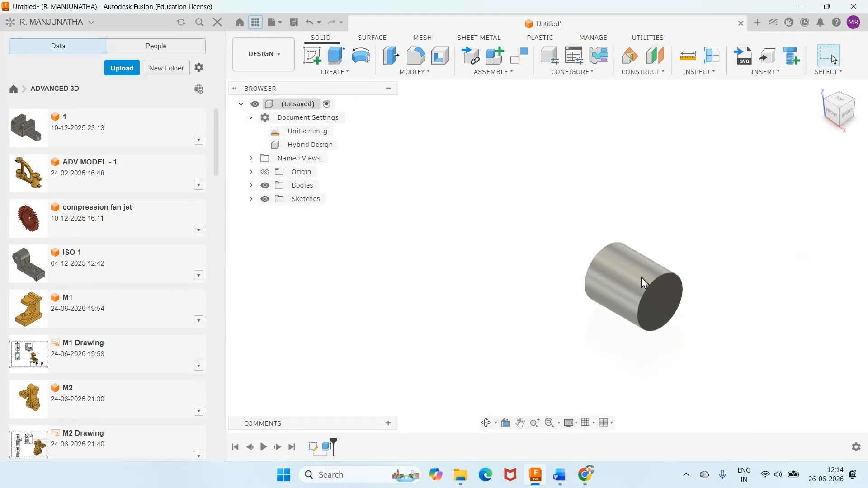
# - Show the circles' sketch again and set up a symmetric extrusion of the upper circle with a 50 mm whole length
pyautogui.click(251, 199)
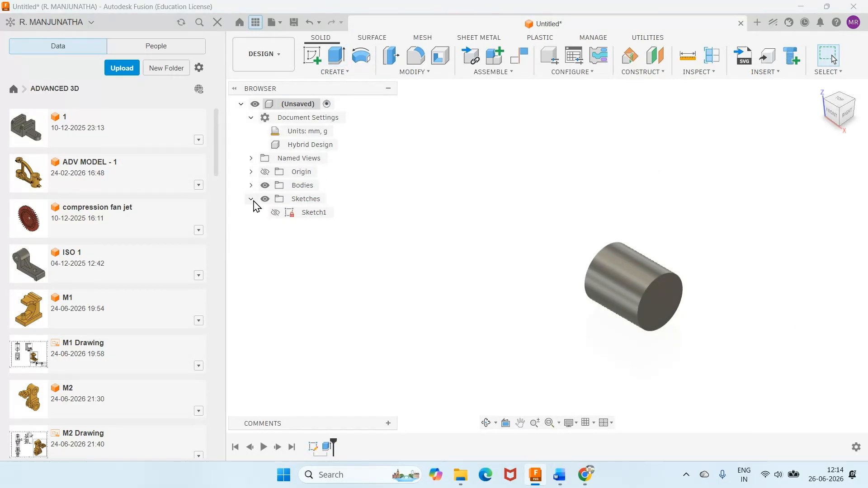
pyautogui.click(275, 213)
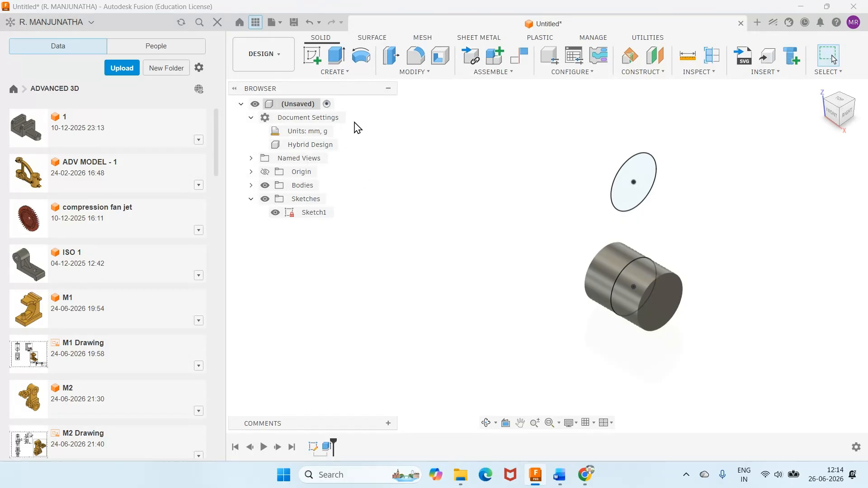
pyautogui.click(336, 56)
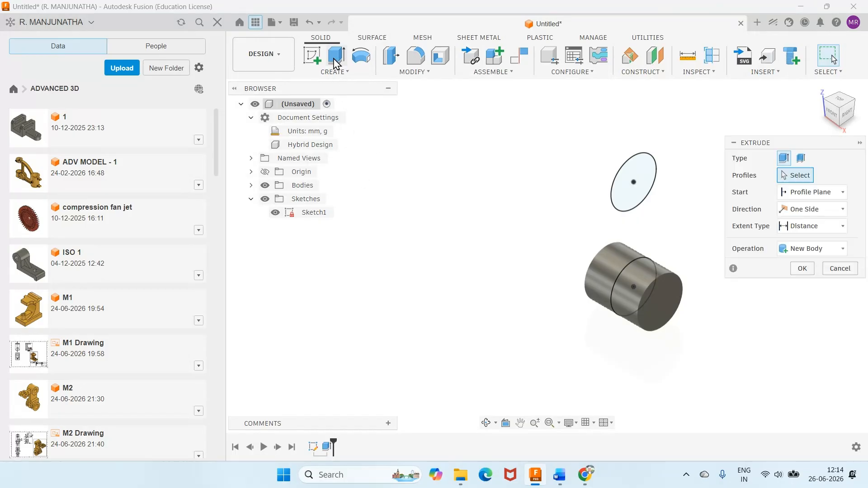
pyautogui.click(632, 189)
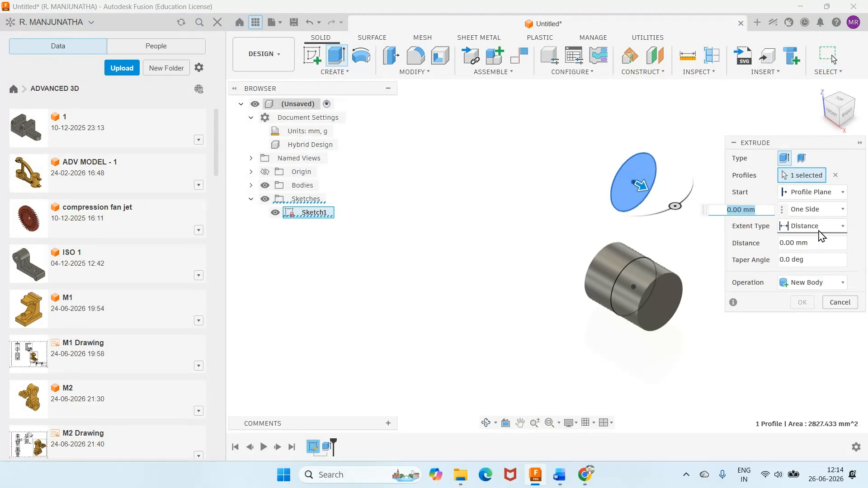
pyautogui.click(816, 209)
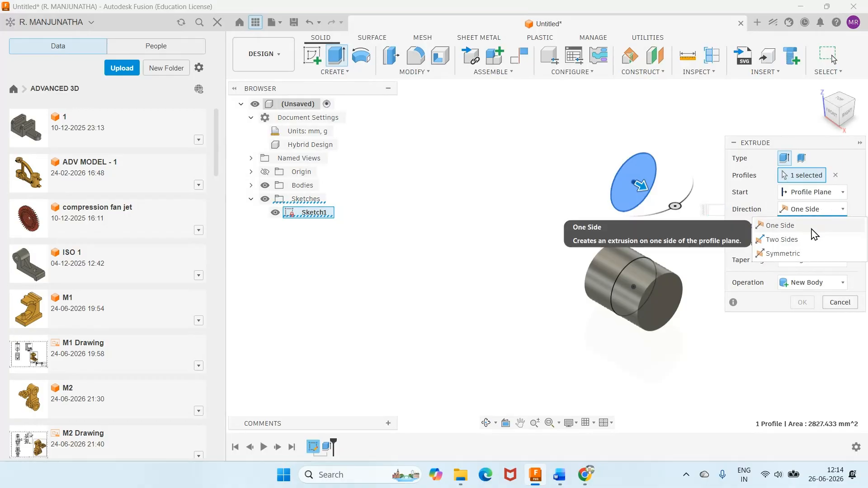
pyautogui.click(805, 253)
pyautogui.click(804, 243)
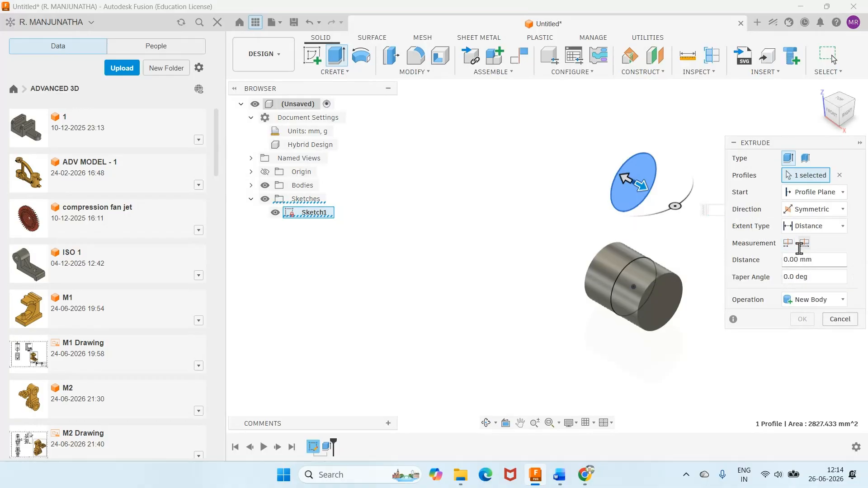
pyautogui.click(818, 260)
pyautogui.write('50')
# - Check the upper boss in the reference drawing and complete its extrusion with the Join operation
pyautogui.click(561, 475)
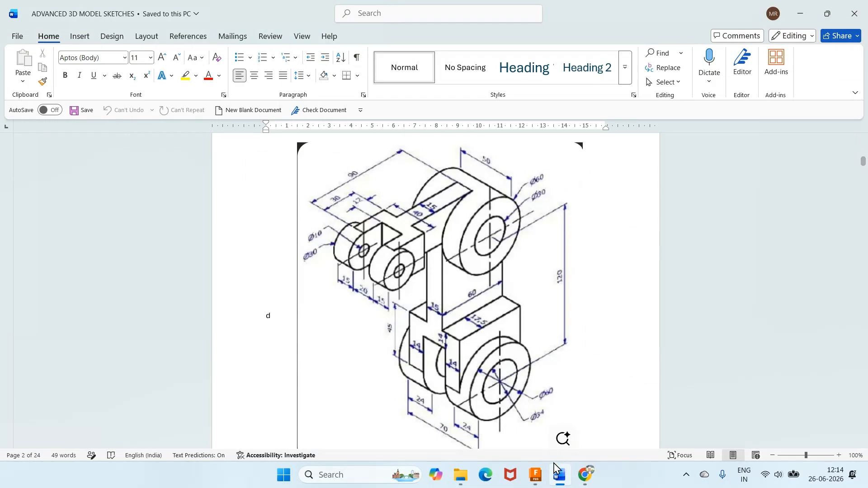
pyautogui.click(534, 478)
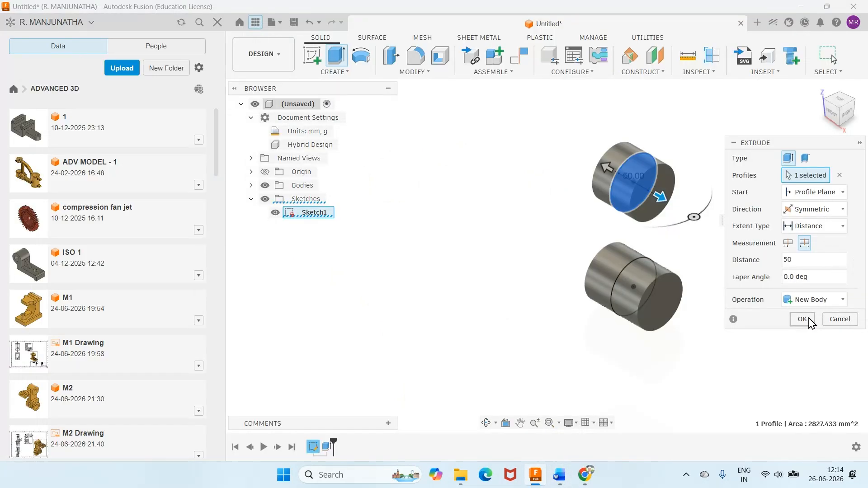
pyautogui.click(814, 302)
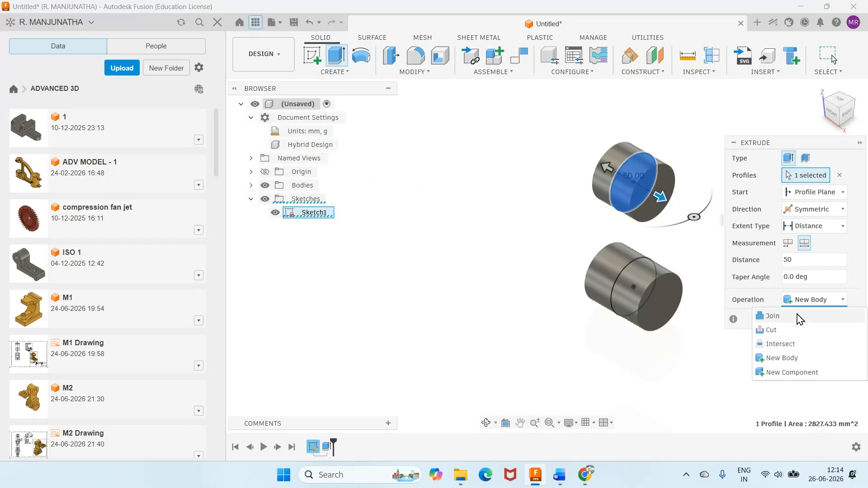
pyautogui.click(781, 318)
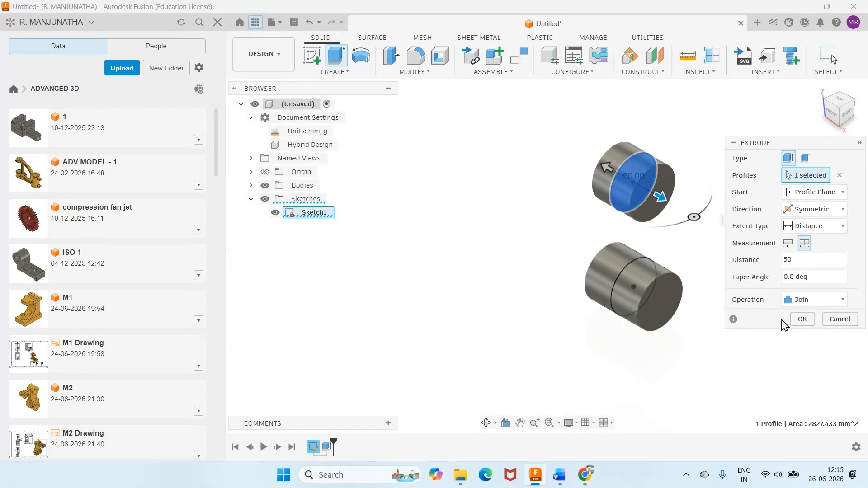
pyautogui.click(796, 319)
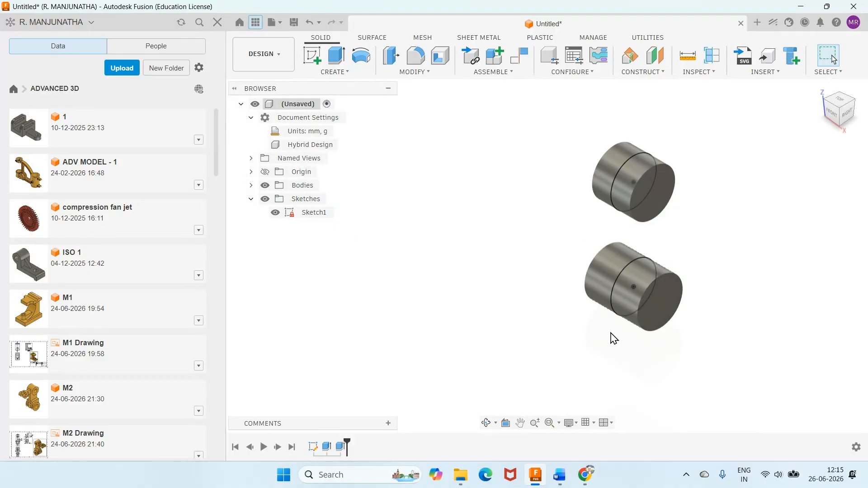
# - Consult the reference drawing, start a sketch on the front XZ plane and project the lower cylinder's body into it
pyautogui.click(559, 475)
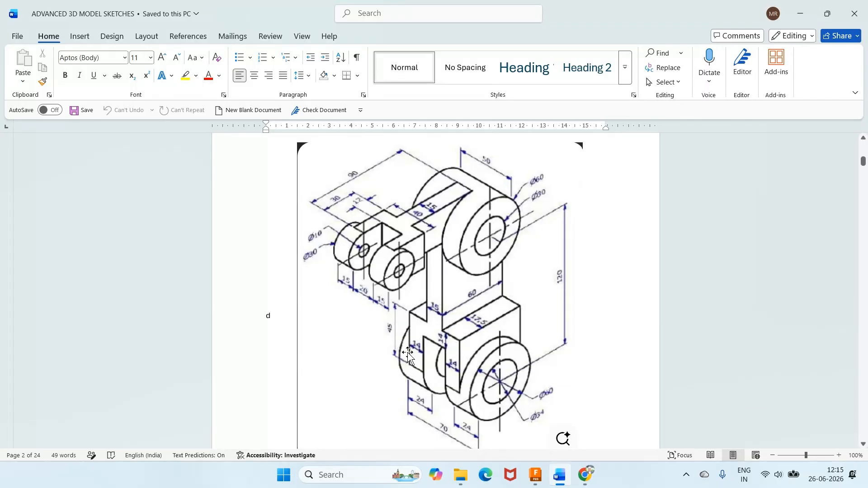
pyautogui.click(534, 480)
pyautogui.click(311, 55)
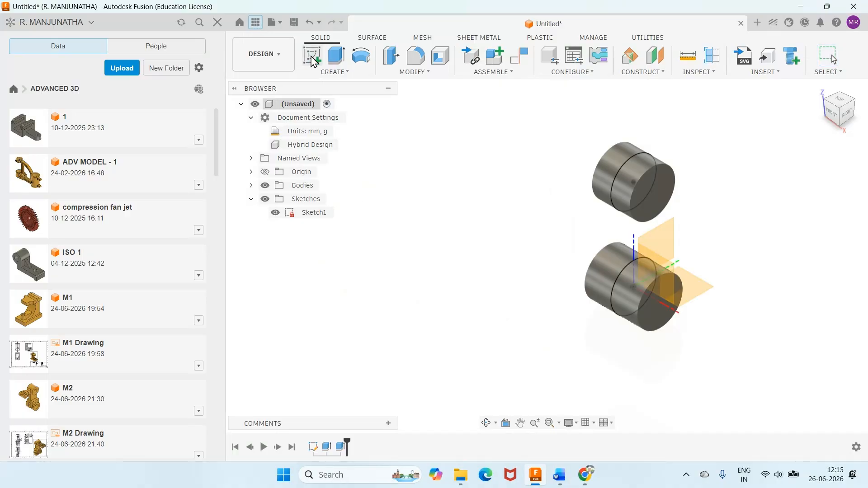
pyautogui.click(660, 264)
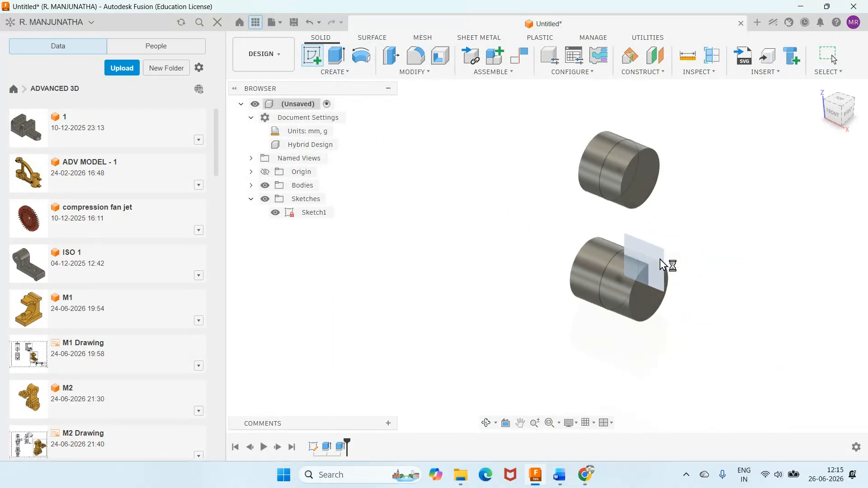
pyautogui.scroll(5, 571, 235)
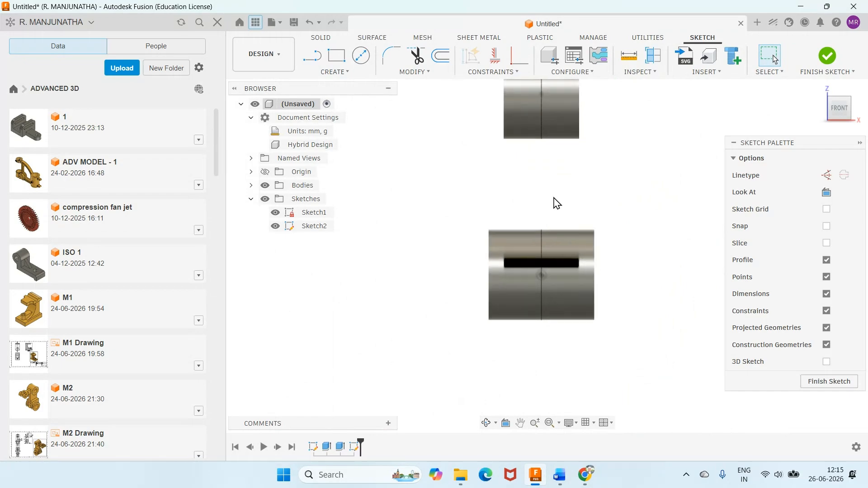
pyautogui.press('p')
pyautogui.click(541, 250)
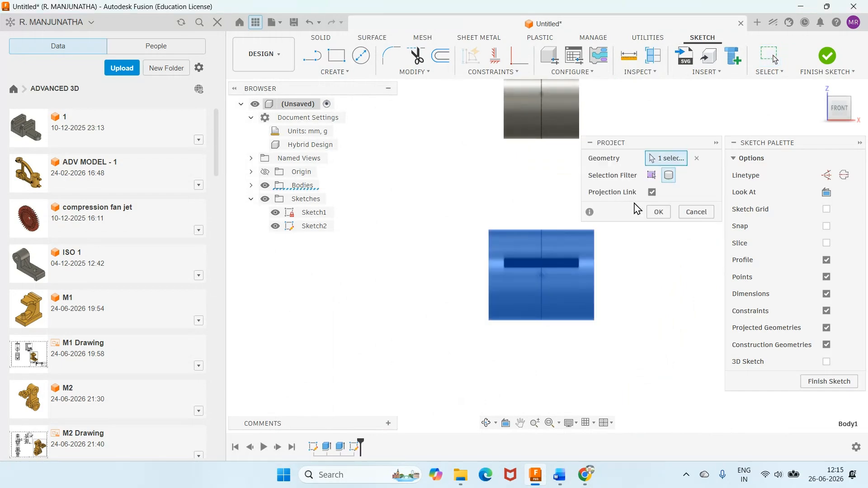
pyautogui.click(659, 212)
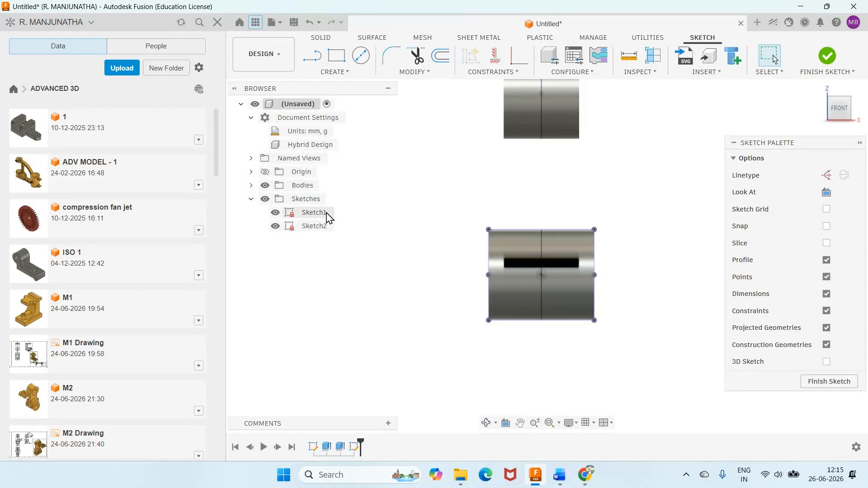
# - Hide the bodies and sketch a two-point rectangle about 70 mm tall that overlaps the upper part of the projected cylinder outline
pyautogui.click(265, 185)
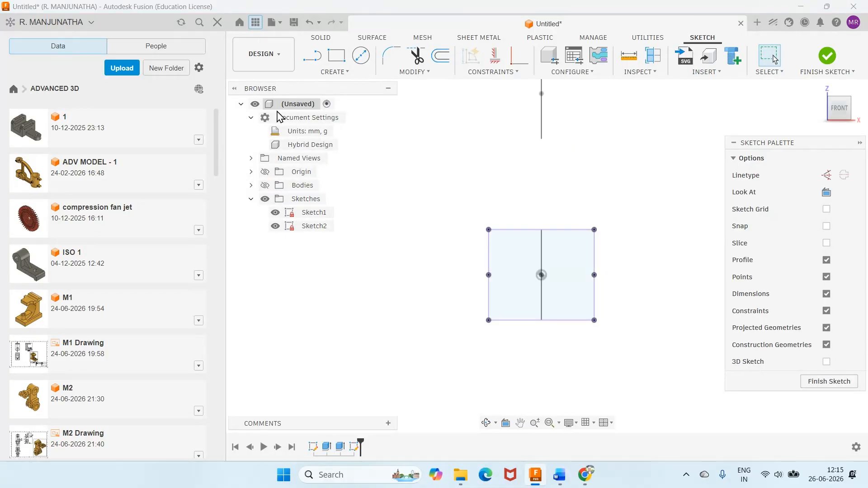
pyautogui.click(334, 63)
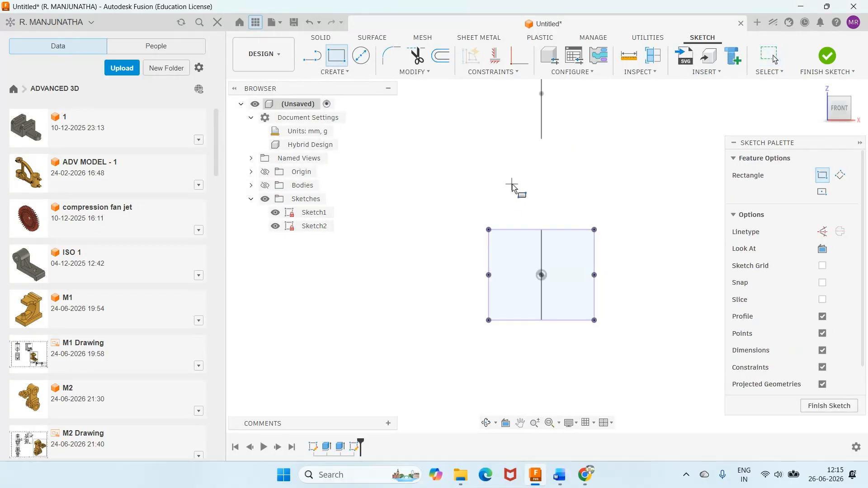
pyautogui.click(512, 182)
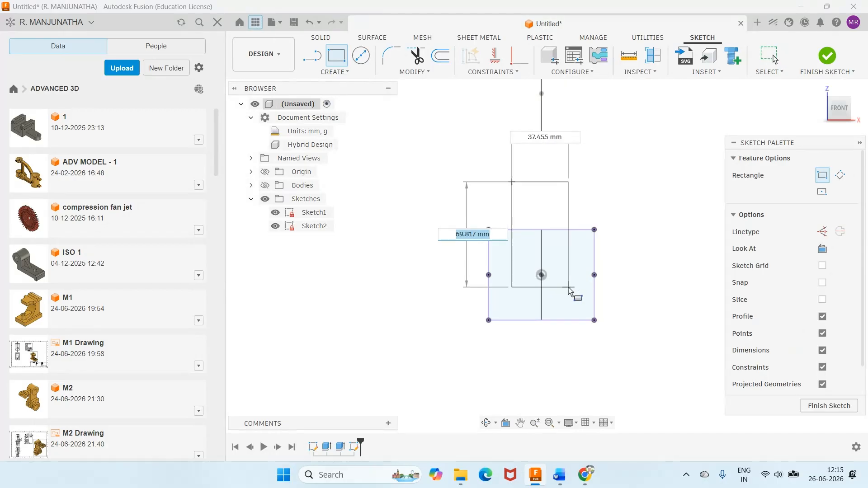
pyautogui.click(576, 287)
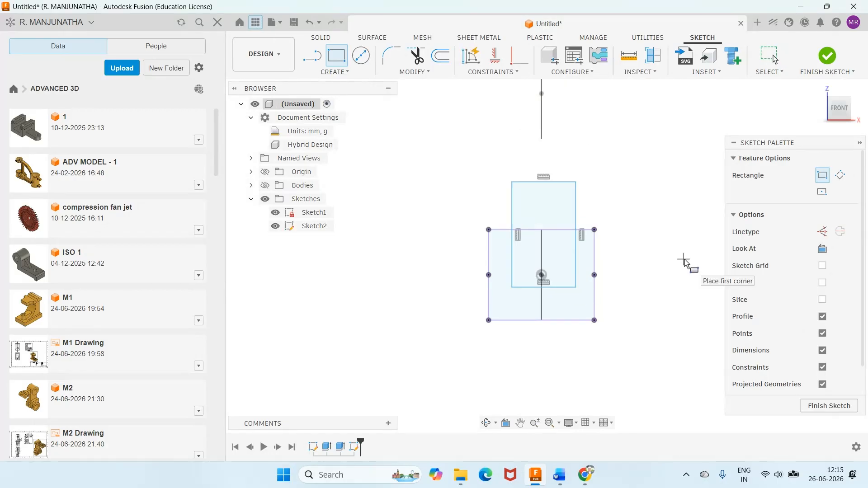
pyautogui.press('Escape')
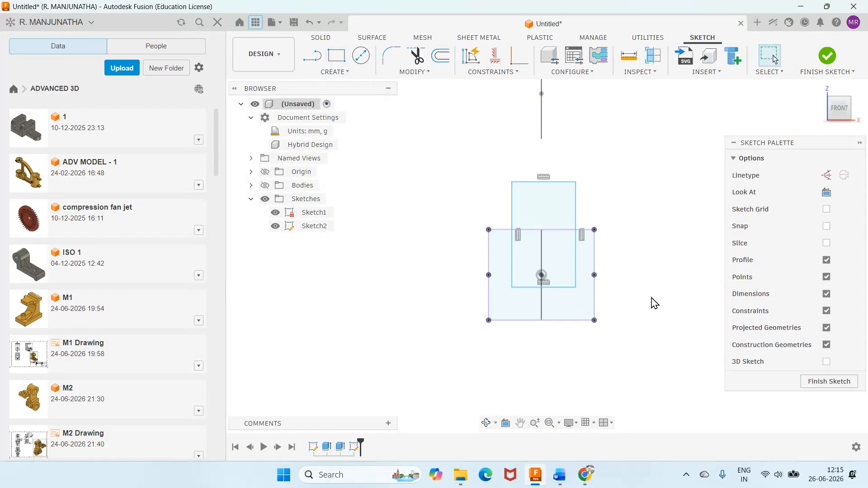
# - Check the reference drawing and constrain the midpoint of the rectangle's lower edge to the projected cylinder's centre point
pyautogui.click(560, 475)
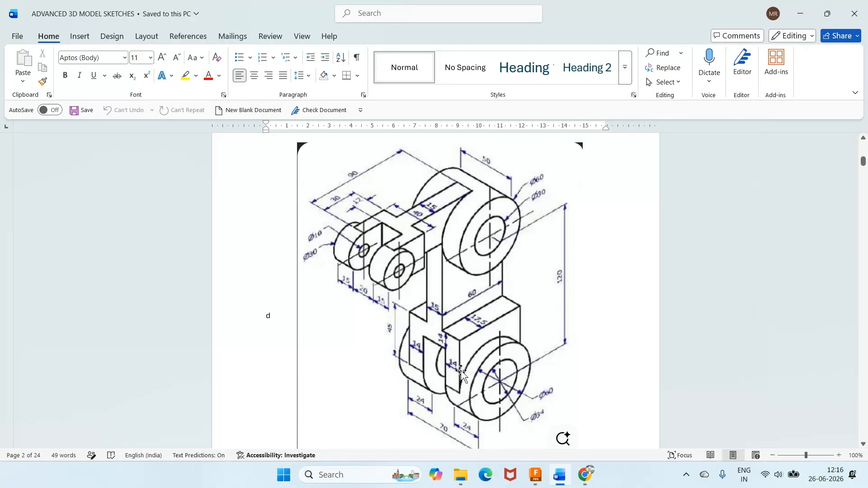
pyautogui.click(535, 477)
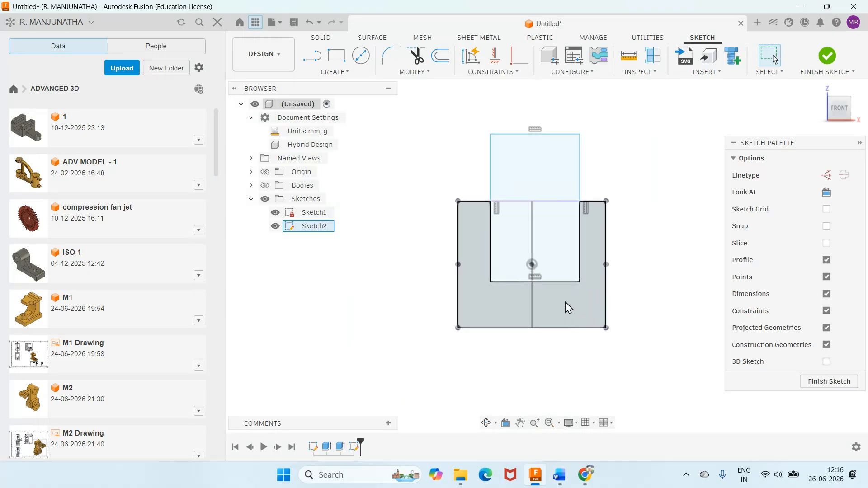
pyautogui.click(519, 75)
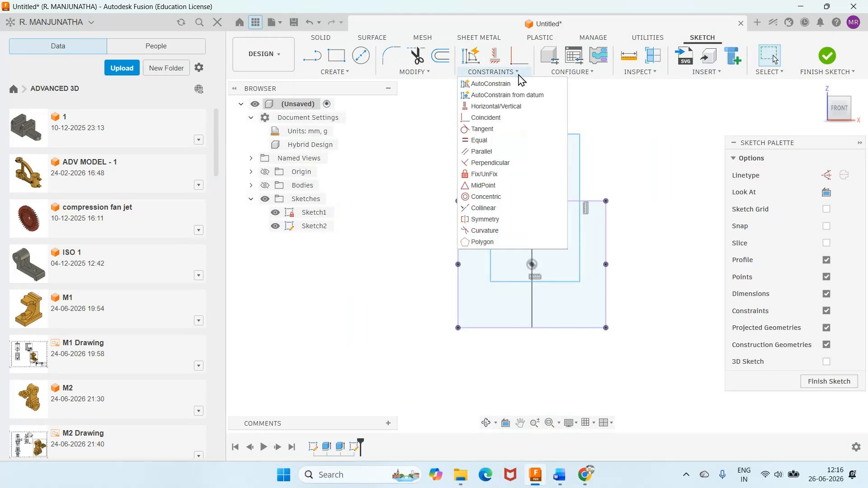
pyautogui.click(483, 186)
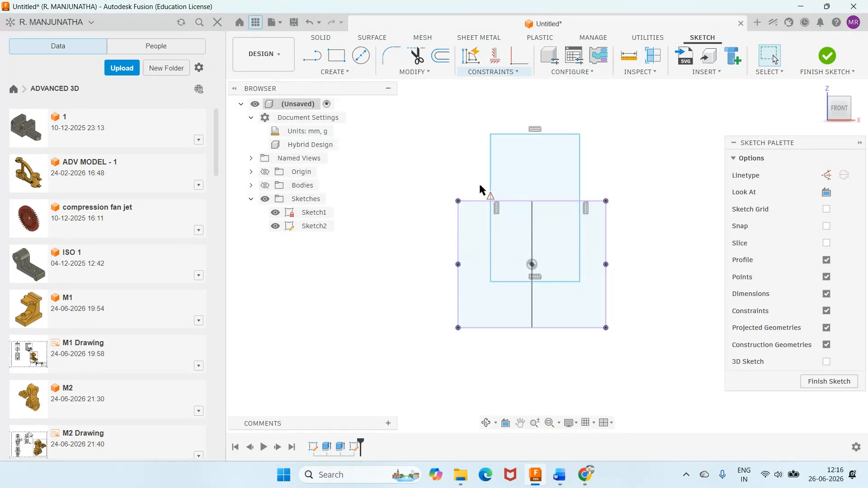
pyautogui.click(542, 282)
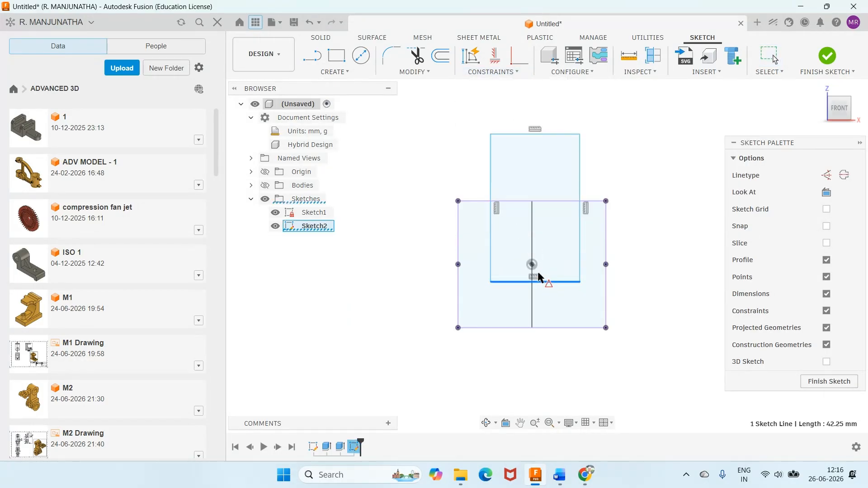
pyautogui.click(531, 265)
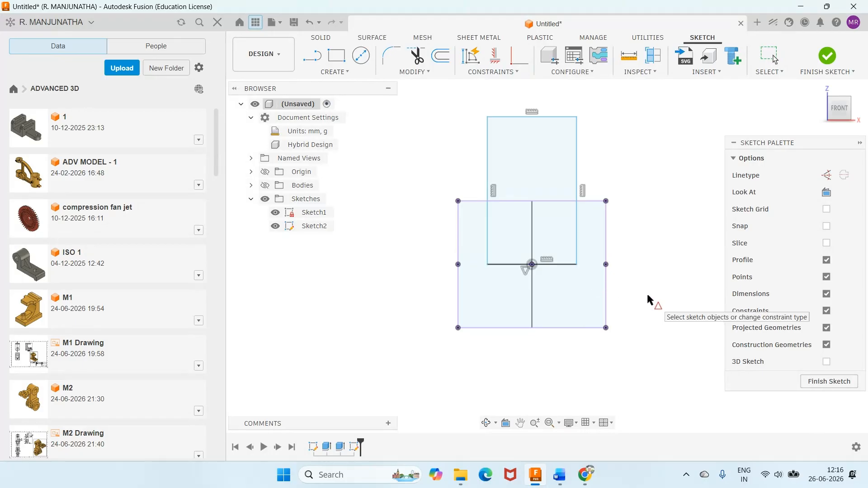
# - Dimension the rectangle's lower edge to a width of 50 mm
pyautogui.press('d')
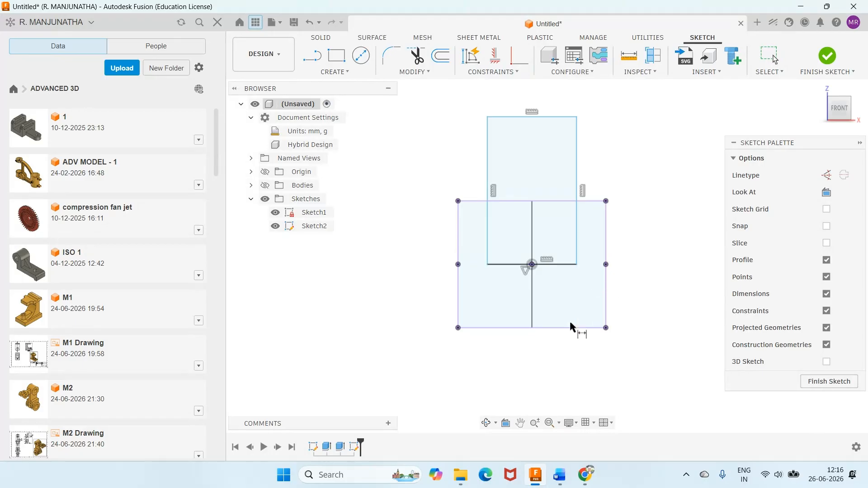
pyautogui.click(542, 265)
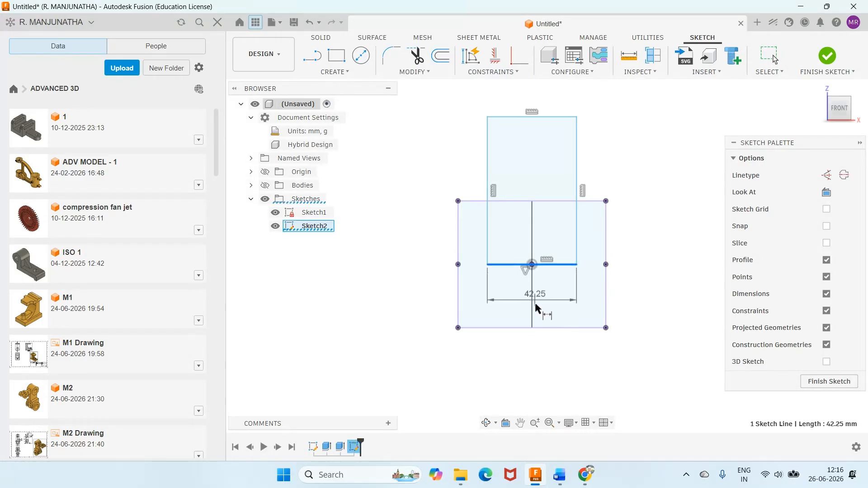
pyautogui.click(530, 367)
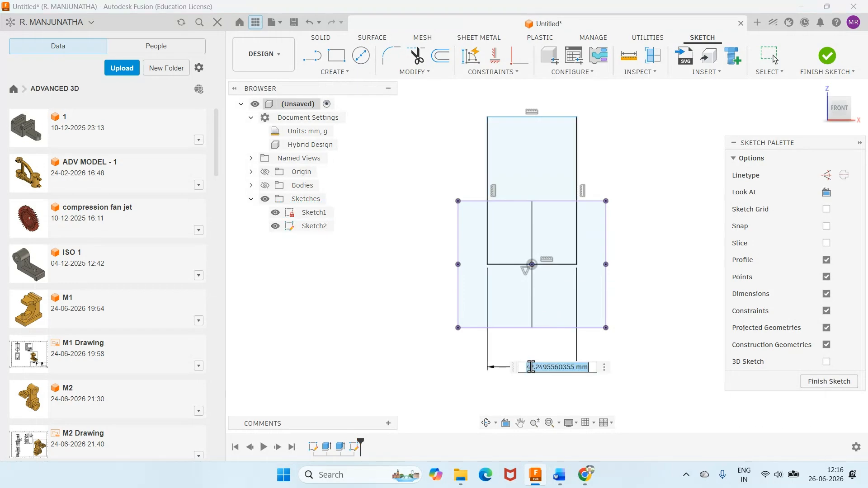
pyautogui.write('50')
pyautogui.press('Return')
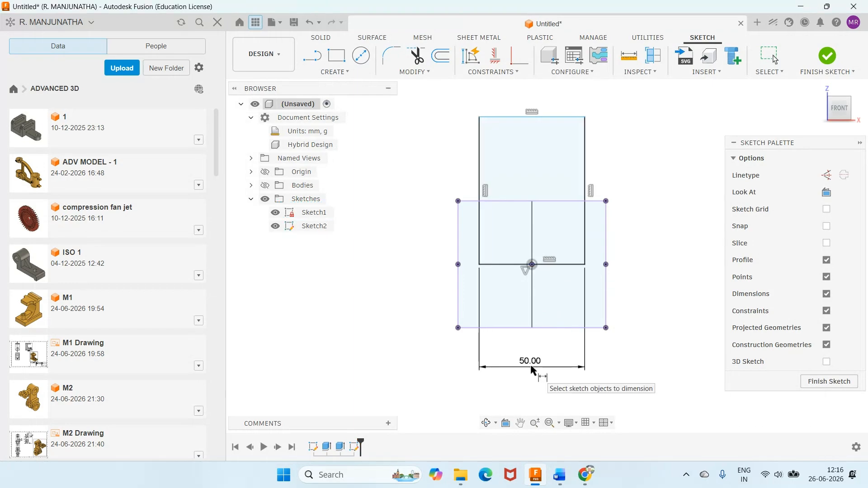
# - Consult the reference drawing and dimension the rectangle's height to 45 mm
pyautogui.click(560, 479)
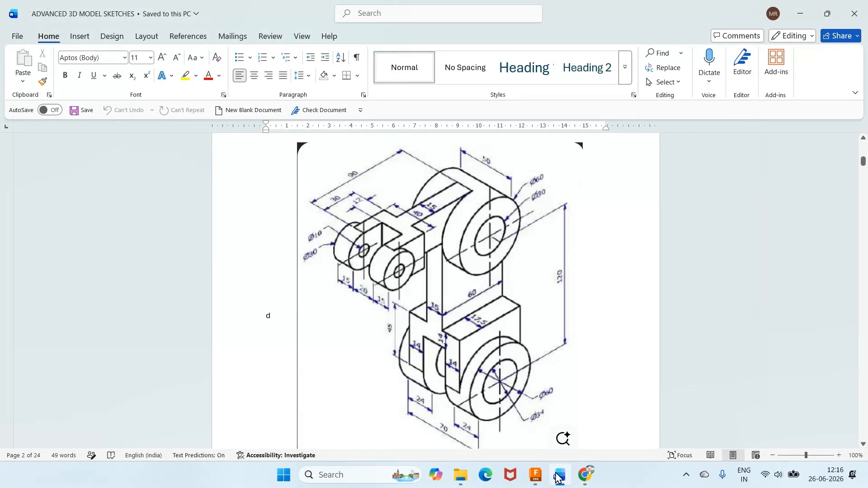
pyautogui.click(535, 474)
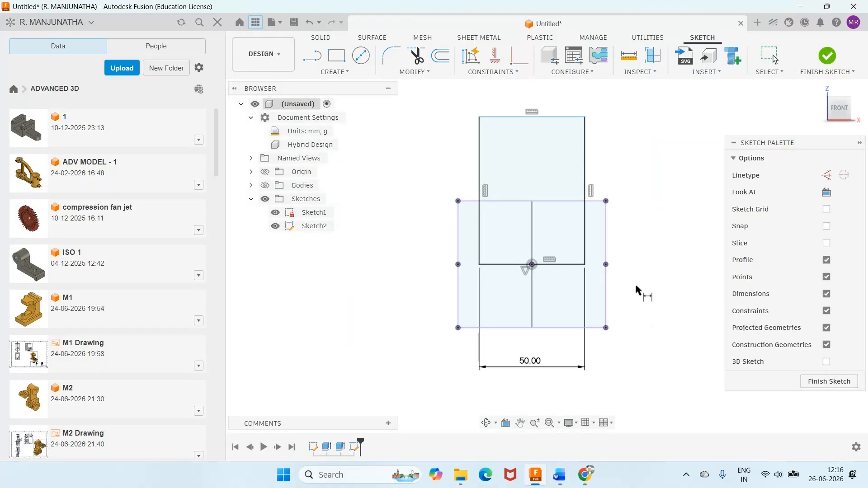
pyautogui.click(584, 240)
pyautogui.click(641, 235)
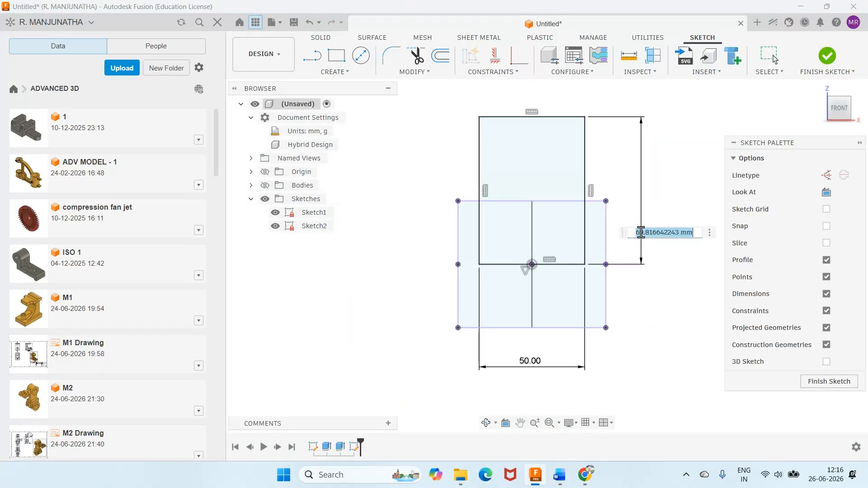
pyautogui.write('45')
pyautogui.press('Return')
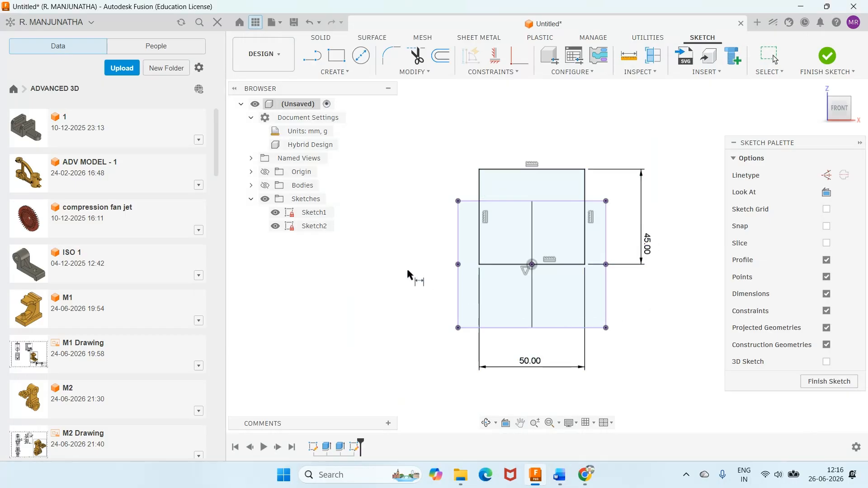
# - Show the bodies, finish the sketch and start an Extrude with both regions of the rectangle as profiles
pyautogui.click(264, 186)
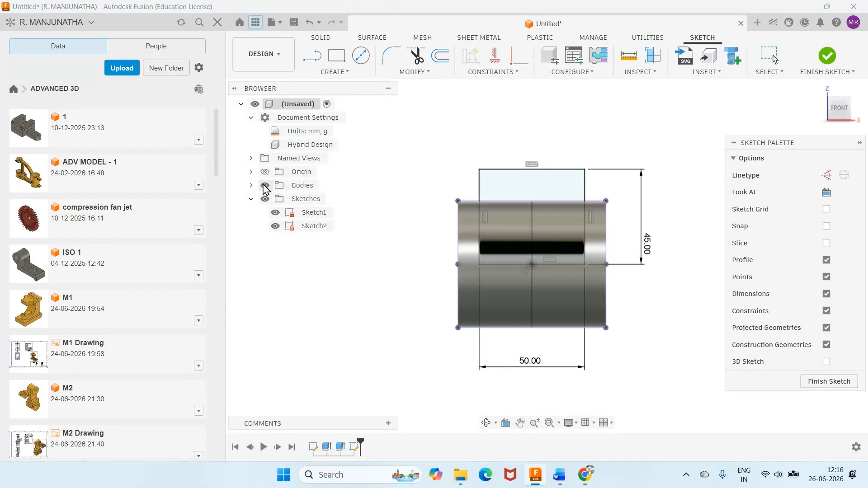
pyautogui.click(827, 57)
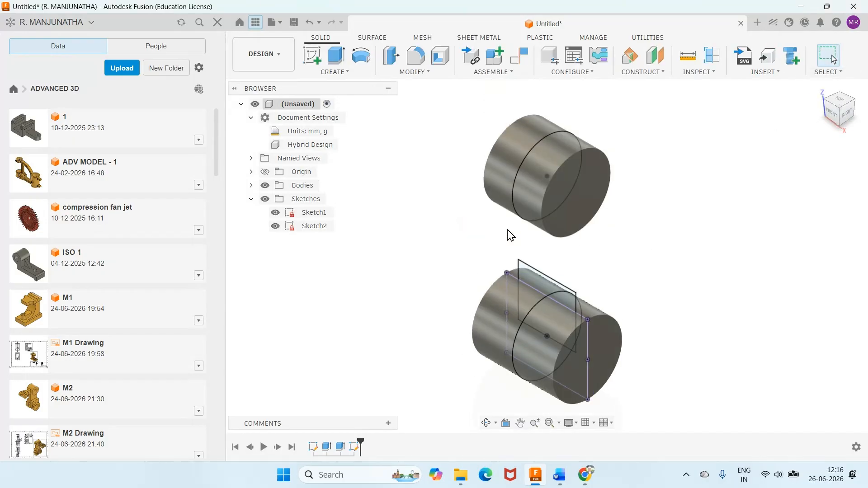
pyautogui.click(337, 55)
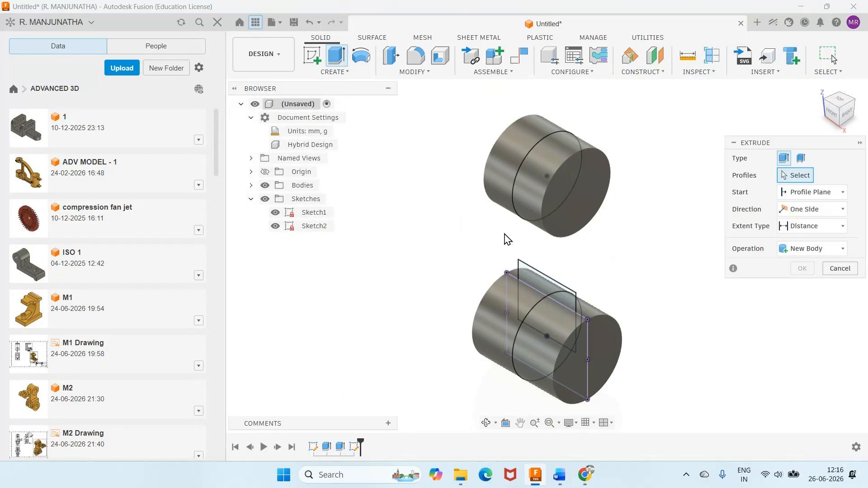
pyautogui.click(531, 269)
pyautogui.click(528, 303)
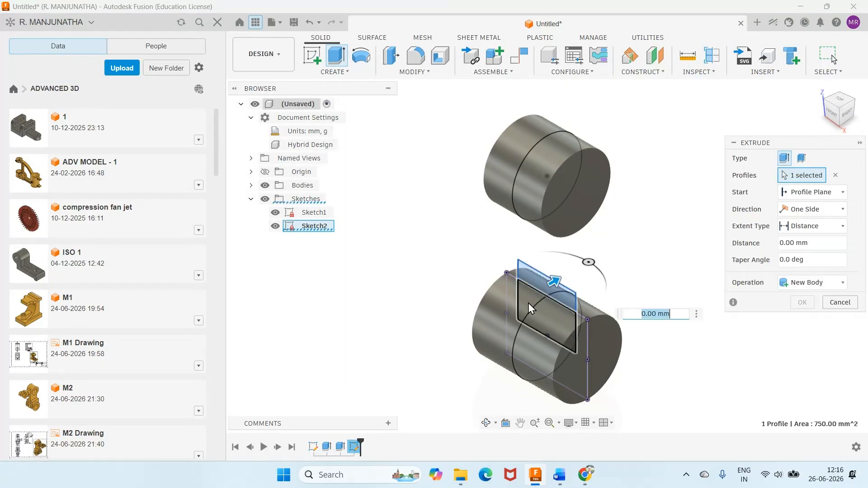
# - Check the reference drawing and extrude the rectangle symmetrically with a 60 mm whole length, using the Join operation
pyautogui.click(559, 474)
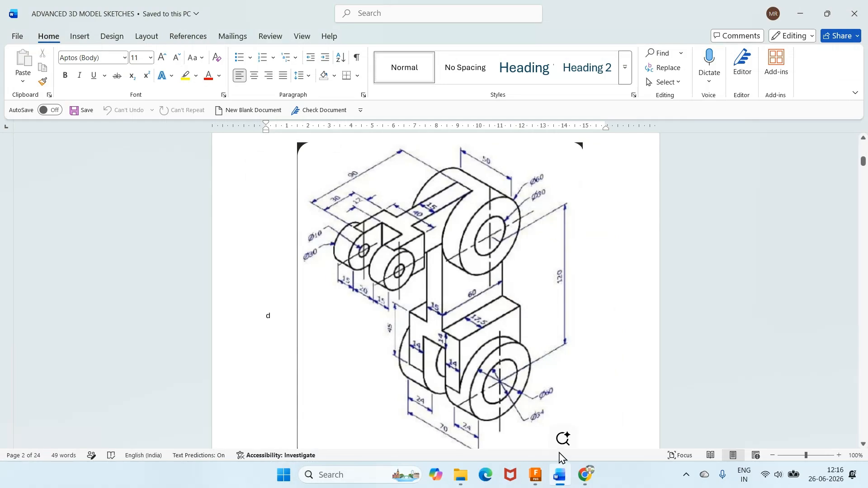
pyautogui.click(535, 474)
pyautogui.click(806, 211)
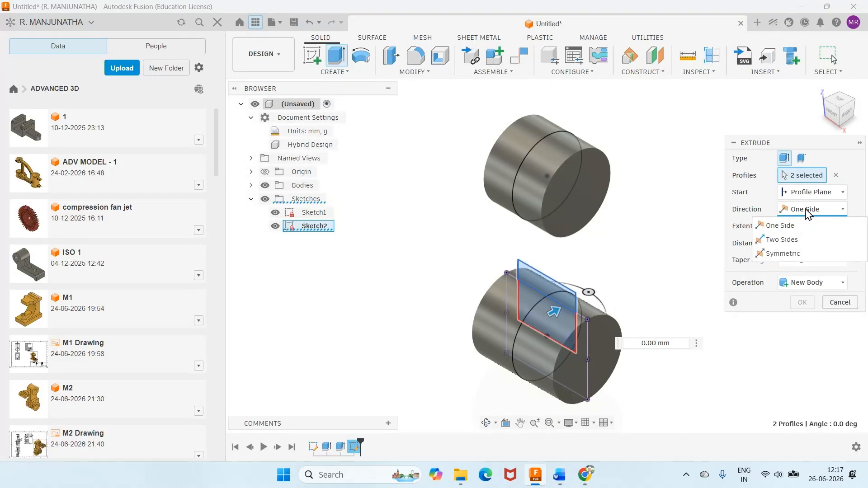
pyautogui.click(786, 254)
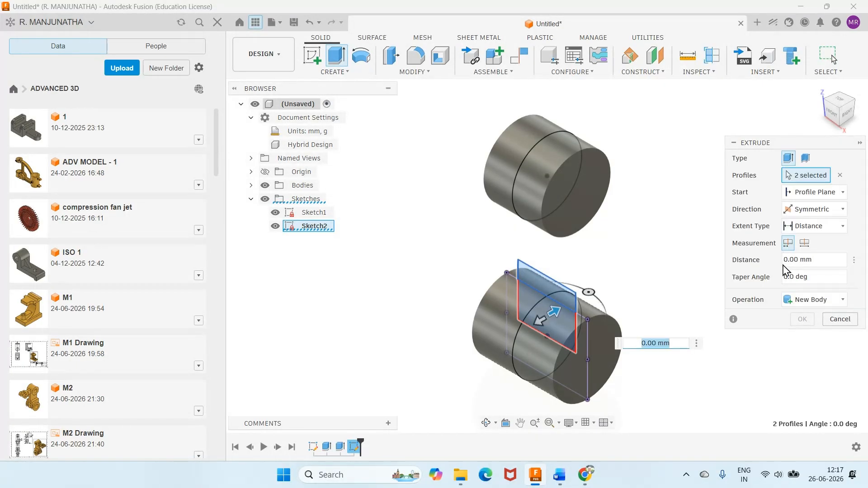
pyautogui.click(804, 242)
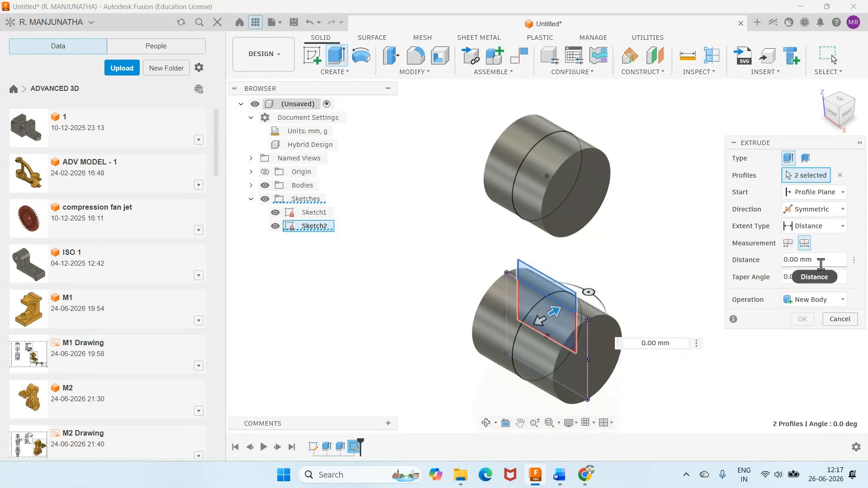
pyautogui.moveTo(820, 260); pyautogui.dragTo(785, 260)
pyautogui.write('60')
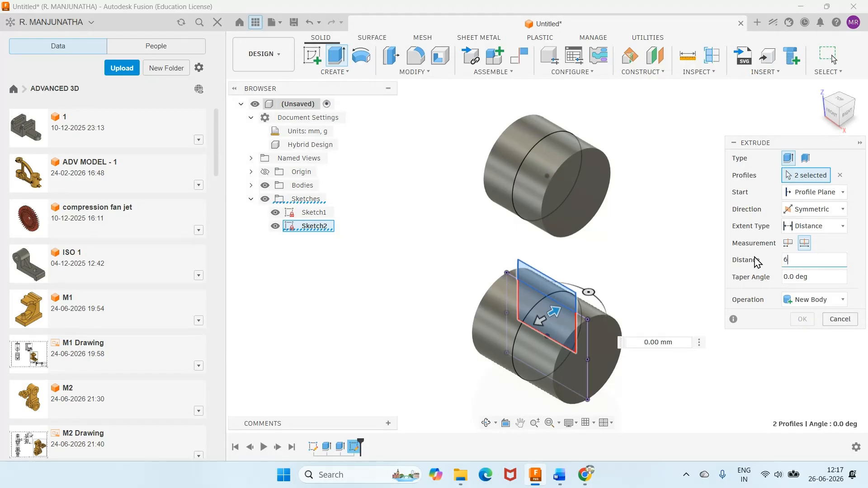
pyautogui.click(796, 299)
pyautogui.click(796, 315)
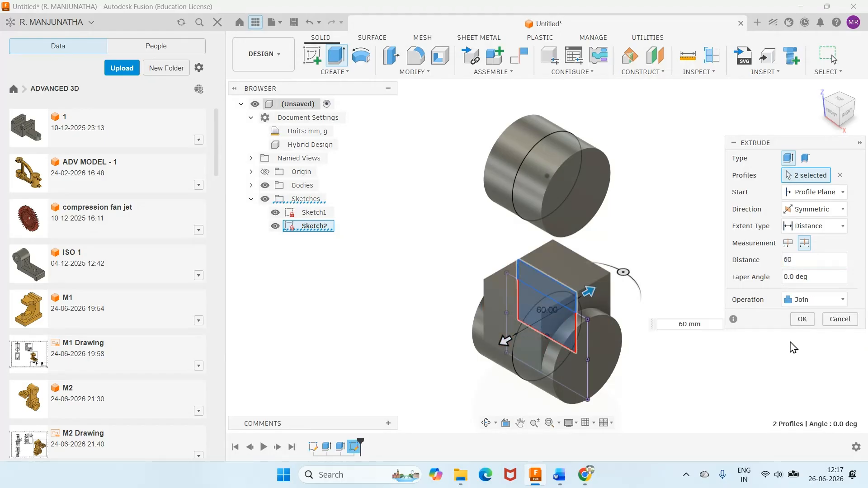
pyautogui.click(802, 319)
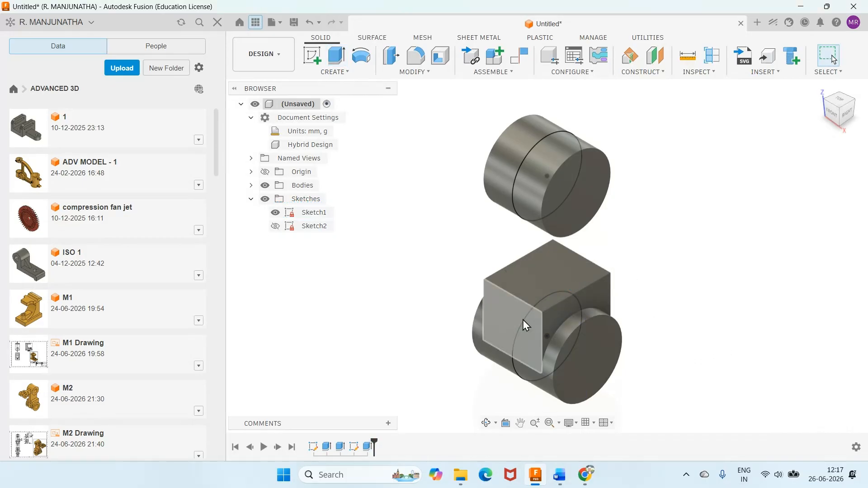
# - Consult the reference drawing and start a sketch on the top face of the new block
pyautogui.moveTo(560, 472)
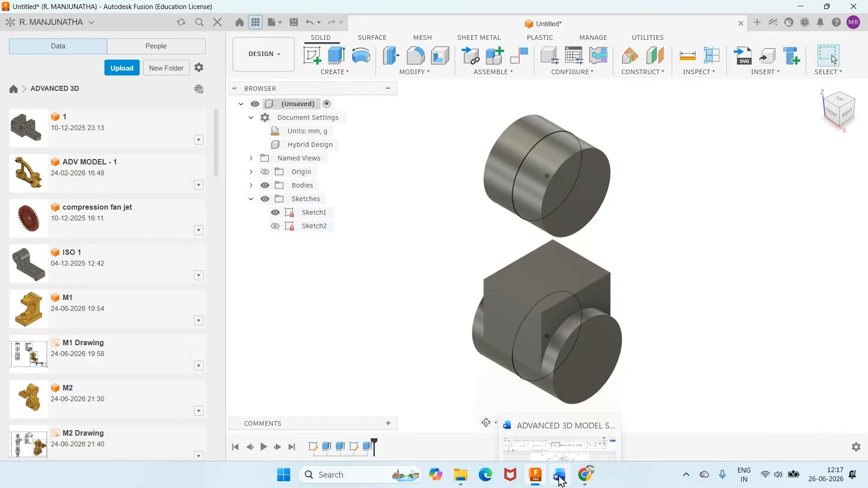
pyautogui.click(560, 402)
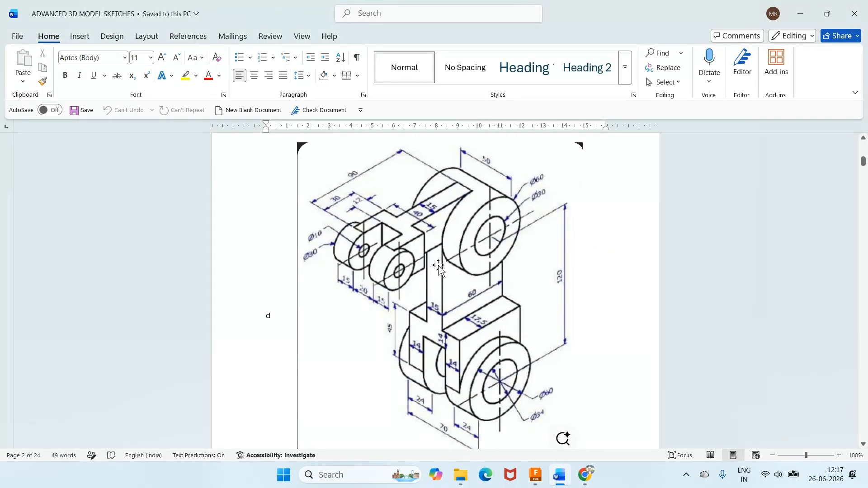
pyautogui.click(535, 474)
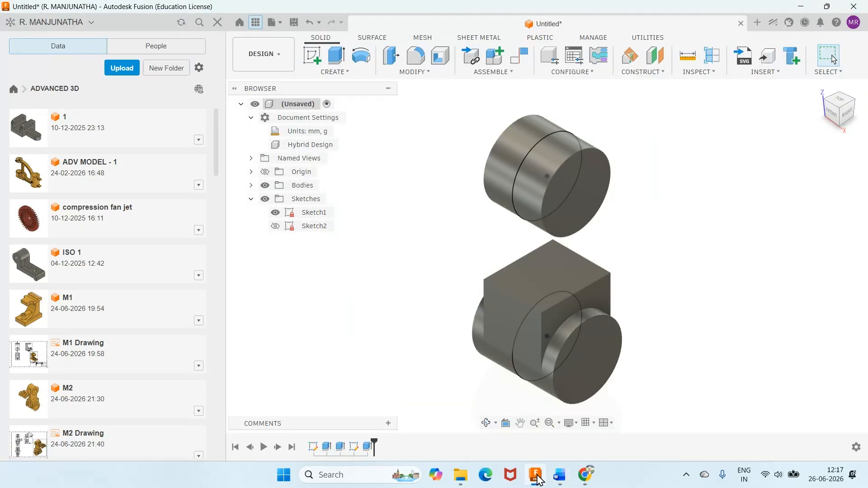
pyautogui.click(313, 57)
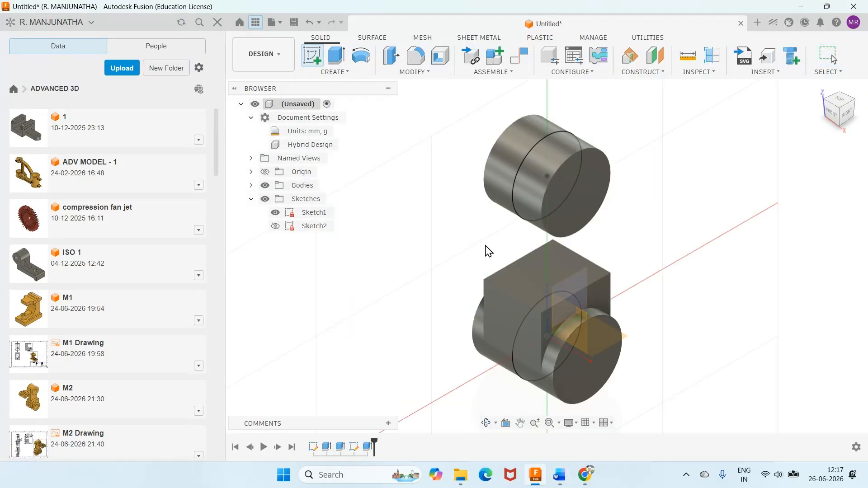
pyautogui.click(520, 279)
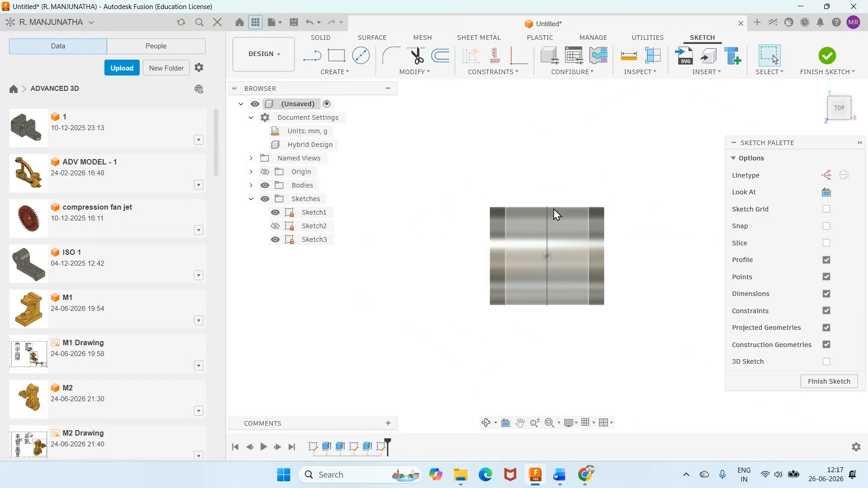
# - Project the upper cylinder's body into the sketch and hide the bodies
pyautogui.press('p')
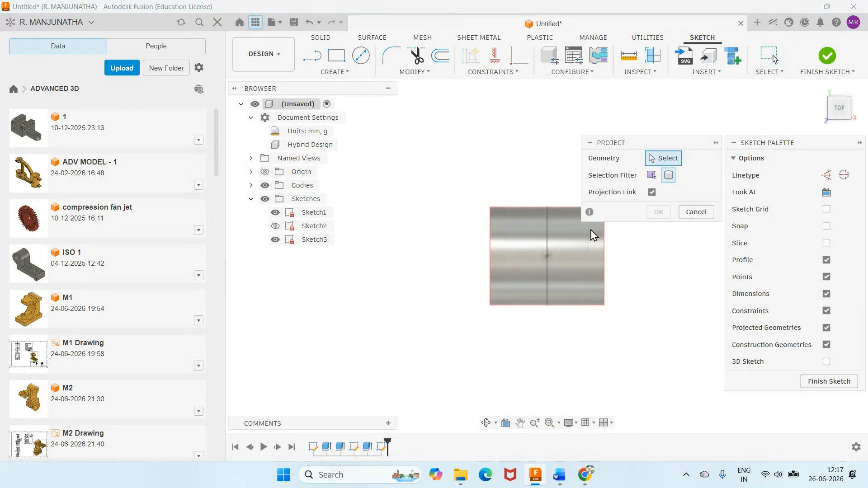
pyautogui.click(568, 249)
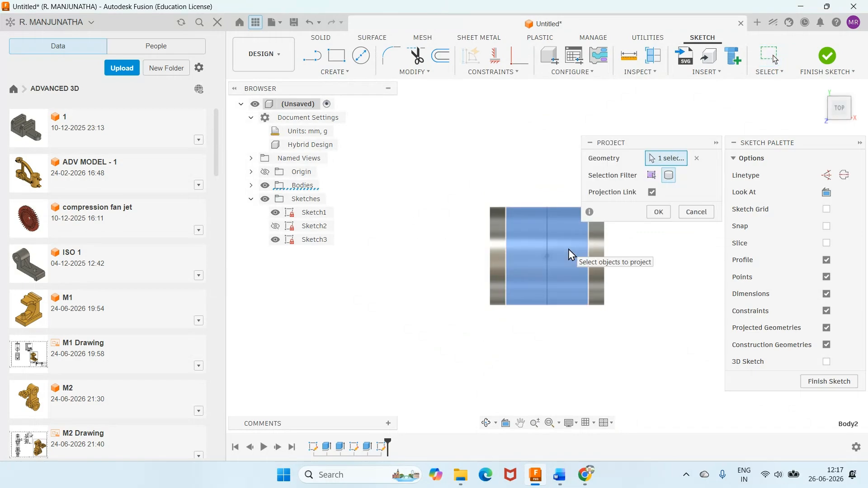
pyautogui.click(659, 212)
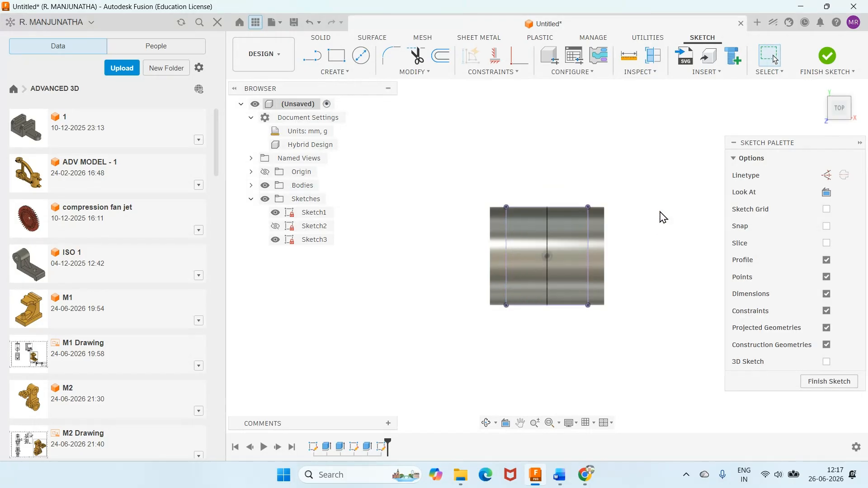
pyautogui.click(265, 186)
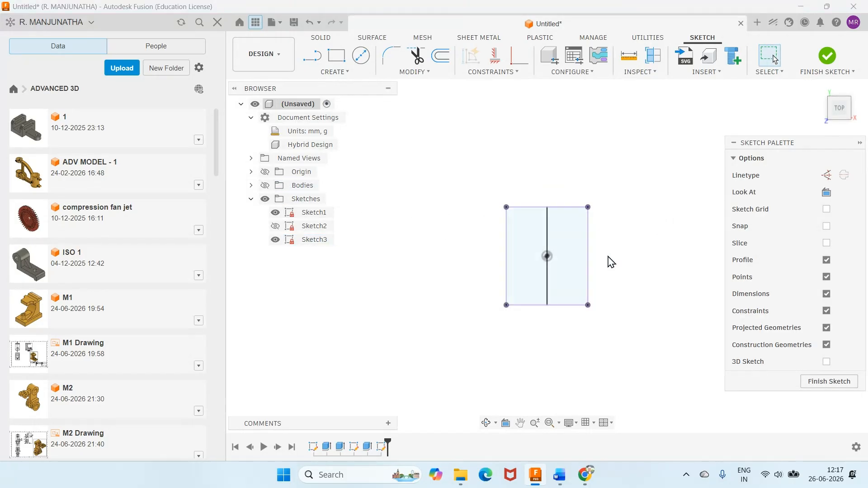
# - Consult the reference drawing and sketch a rectangle about 22 mm wide inside the projected outline, spanning between its two horizontal edges
pyautogui.click(564, 478)
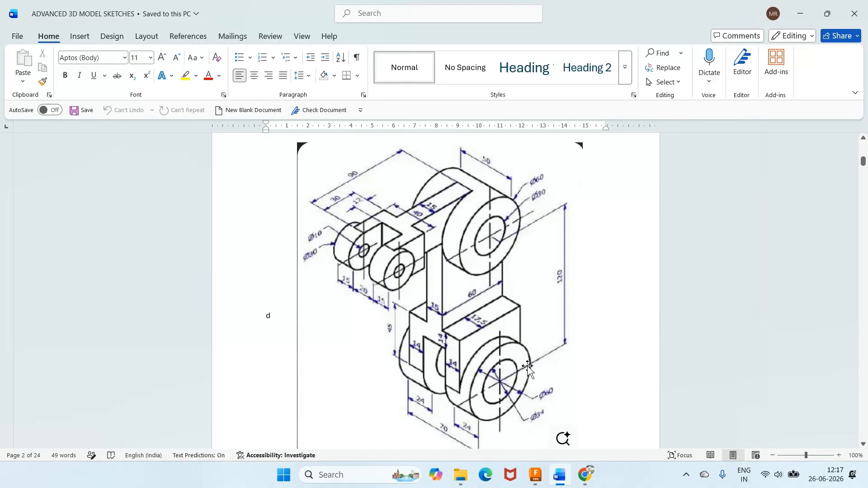
pyautogui.click(536, 475)
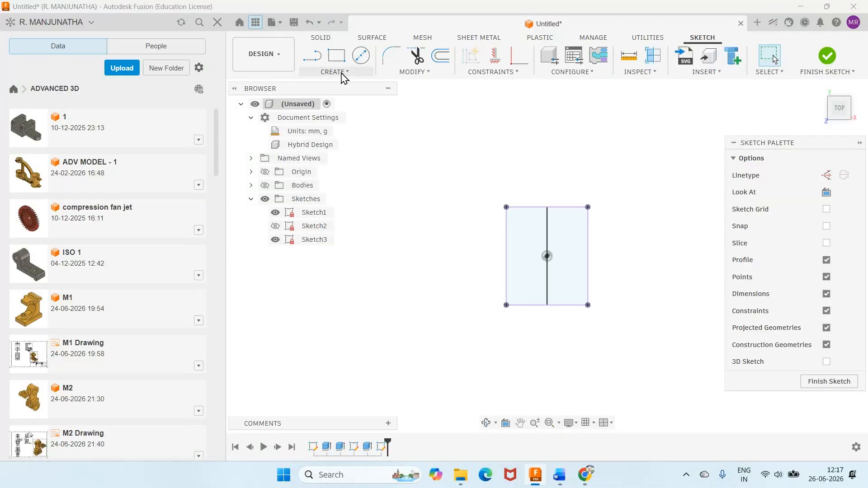
pyautogui.click(336, 55)
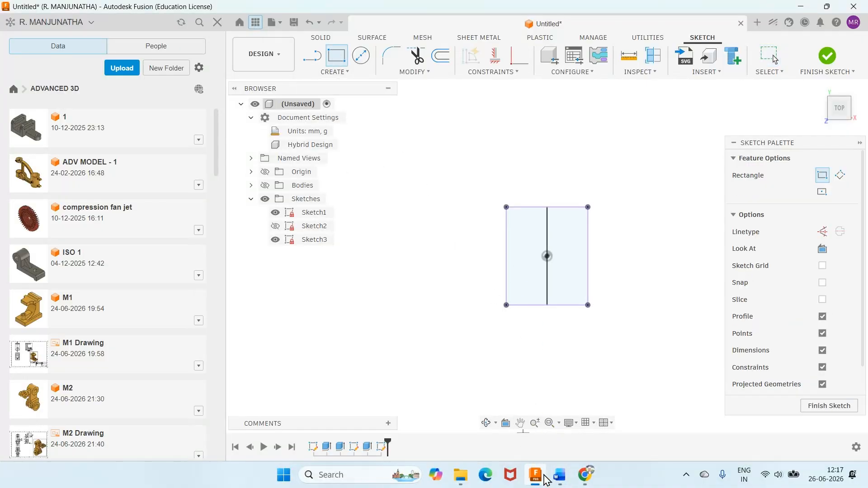
pyautogui.click(558, 477)
pyautogui.click(559, 478)
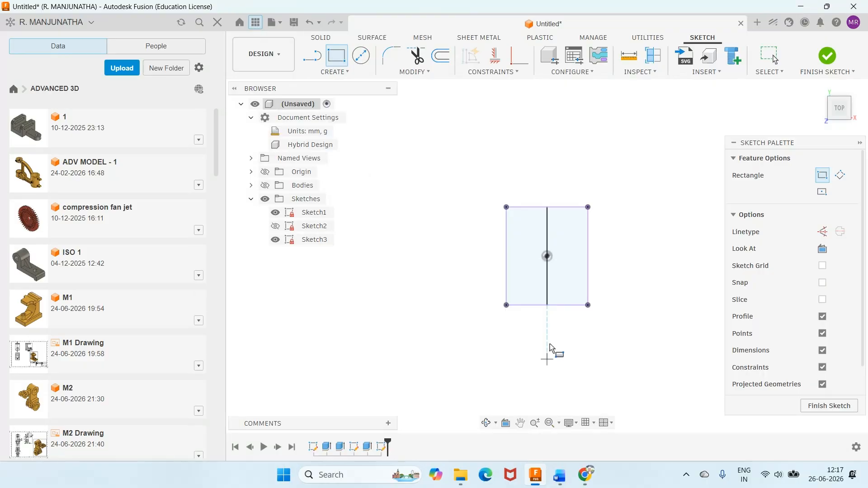
pyautogui.click(529, 207)
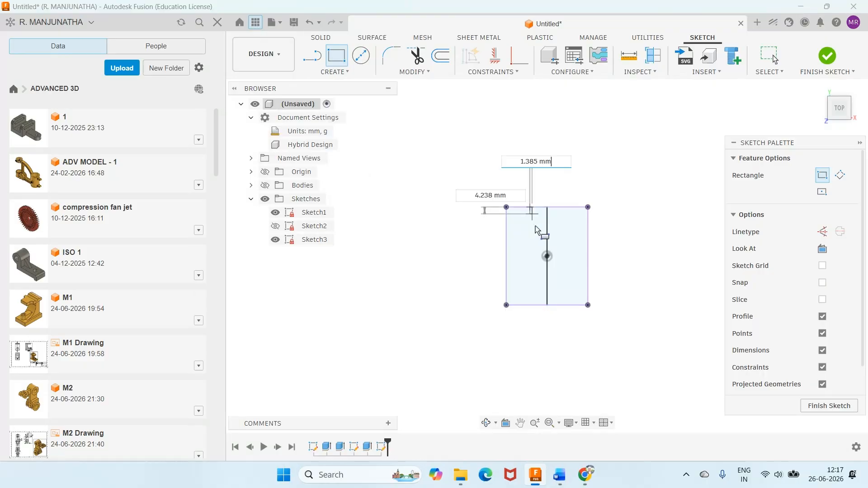
pyautogui.click(566, 305)
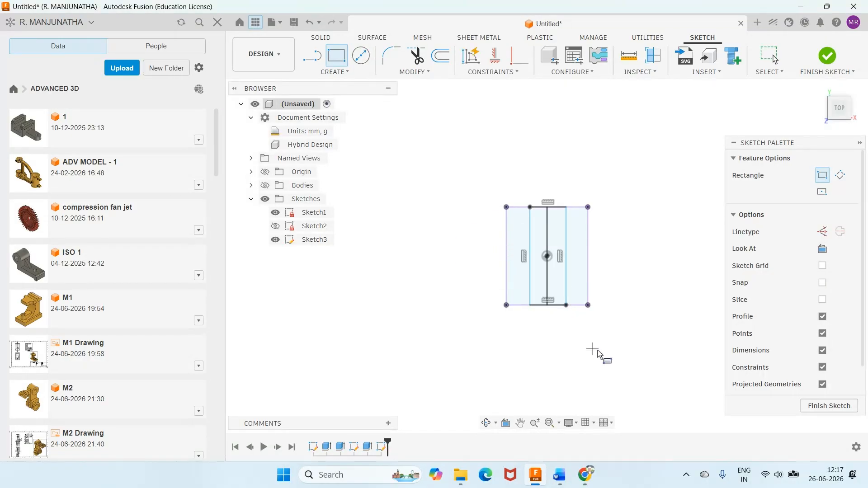
# - Check the reference drawing and set the inner rectangle's width to 15 mm
pyautogui.click(559, 478)
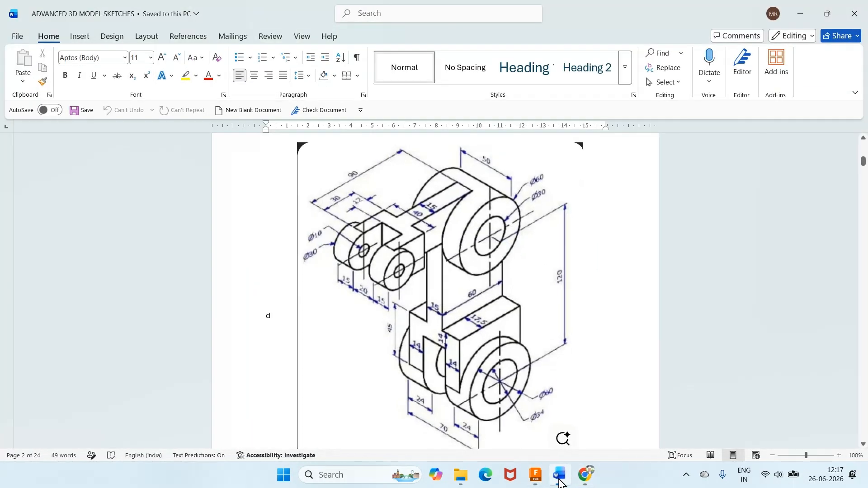
pyautogui.click(559, 480)
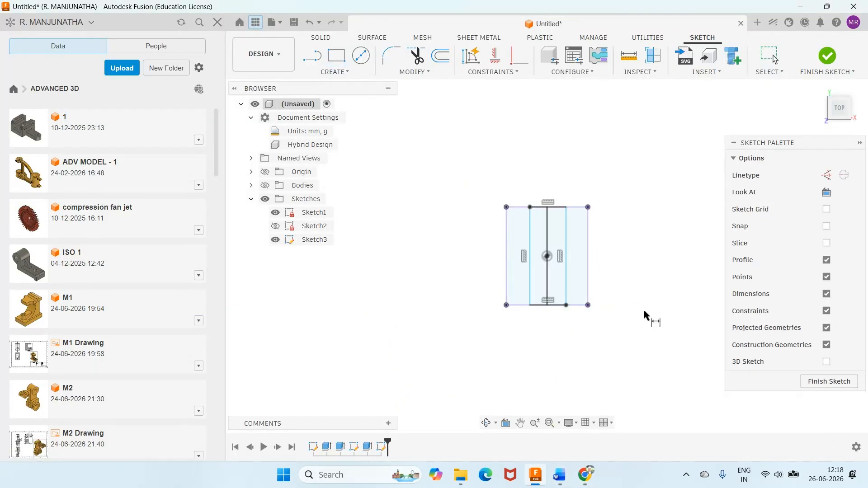
pyautogui.click(556, 305)
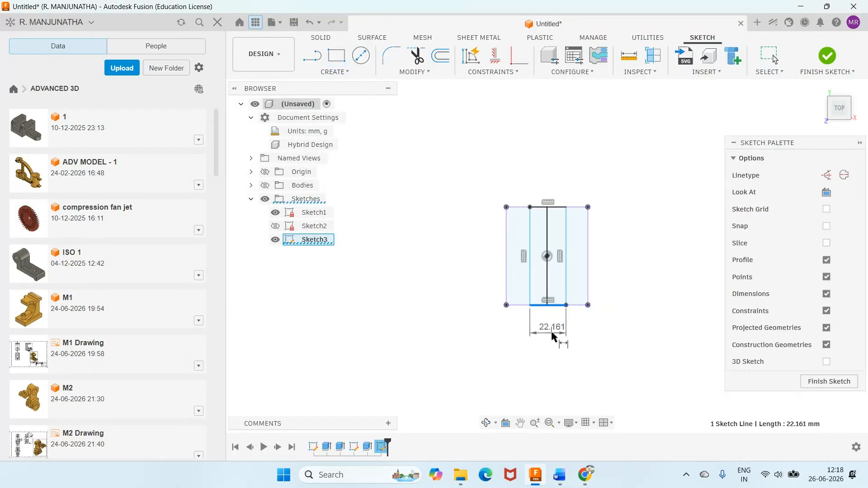
pyautogui.click(552, 333)
pyautogui.write('1')
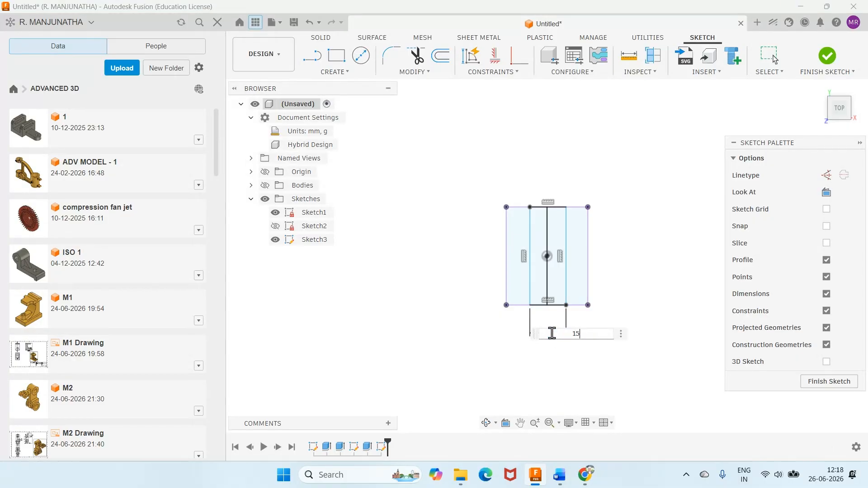
pyautogui.write('5')
pyautogui.press('Return')
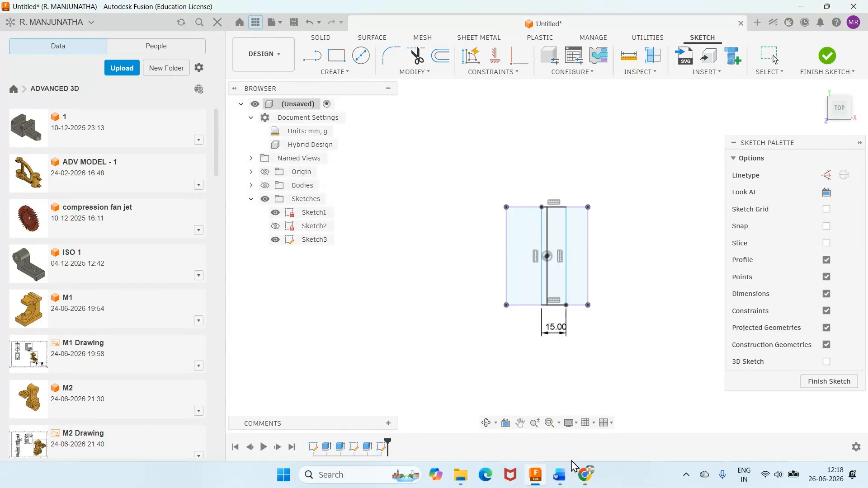
# - Check the reference drawing and set the distance from the inner rectangle's right side to the projected outline's right edge to 17.5 mm
pyautogui.click(560, 476)
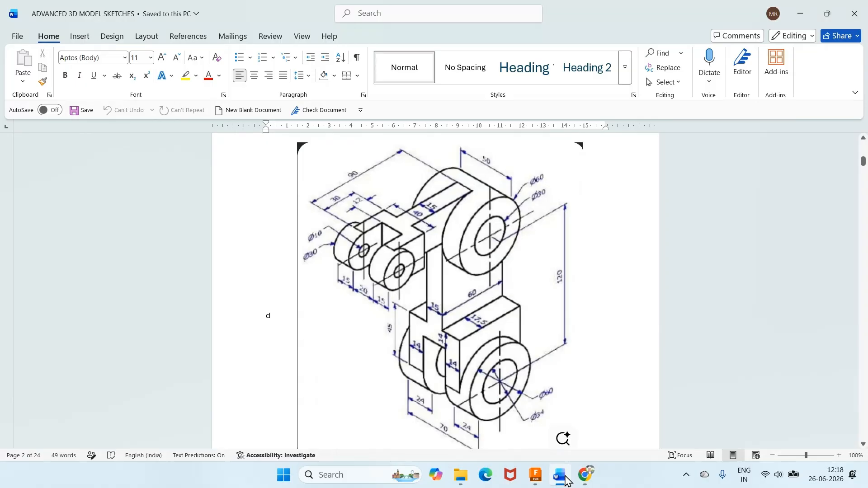
pyautogui.click(560, 477)
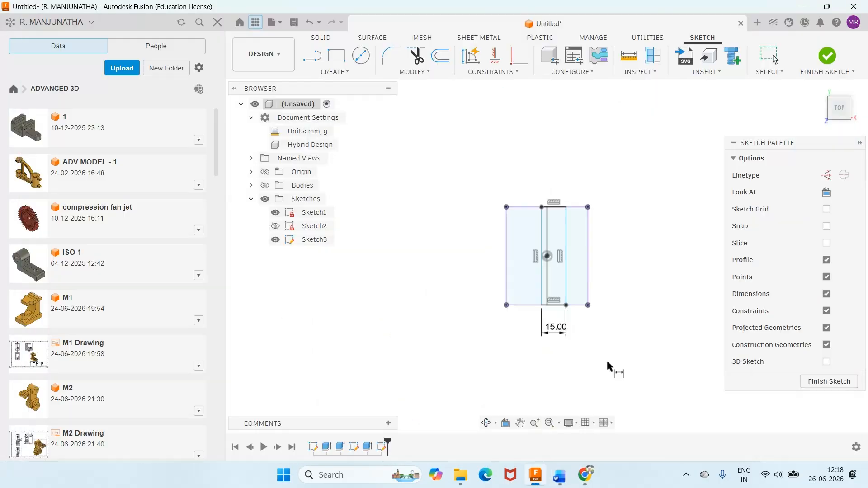
pyautogui.click(565, 244)
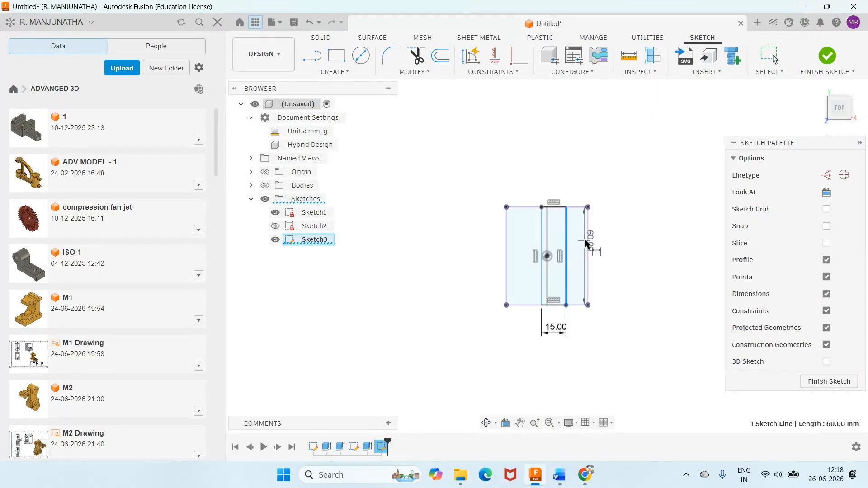
pyautogui.click(588, 244)
pyautogui.click(583, 181)
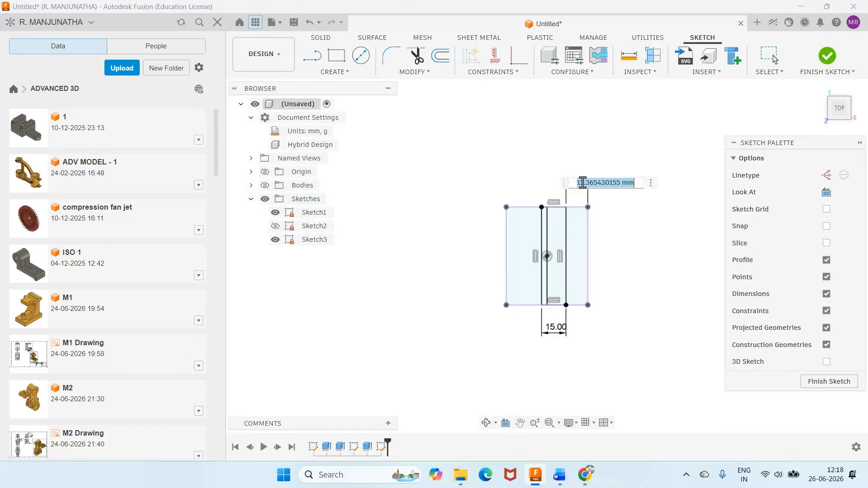
pyautogui.write('17.5')
pyautogui.press('Return')
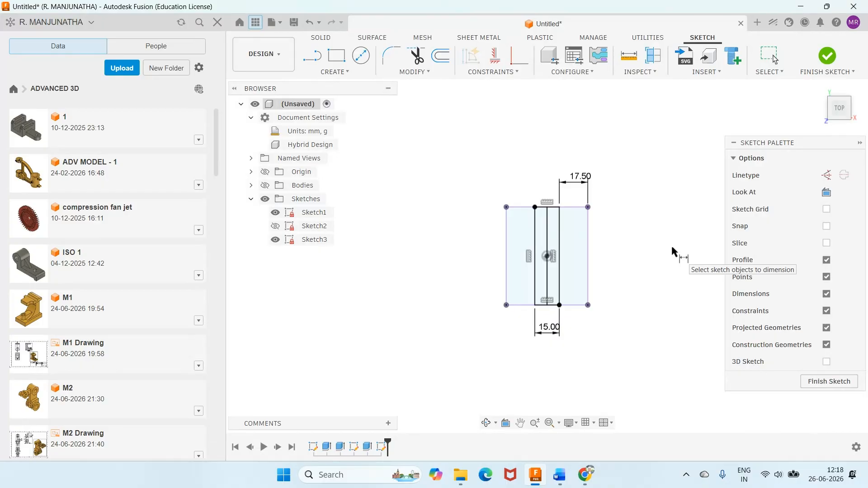
# - Show the bodies, finish the sketch and extrude the middle strip with the To Object extent up to the upper cylinder
pyautogui.click(265, 186)
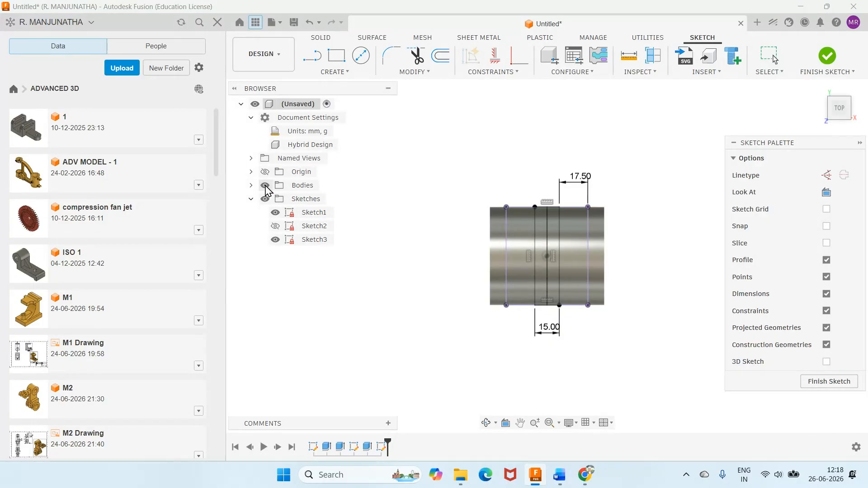
pyautogui.click(828, 57)
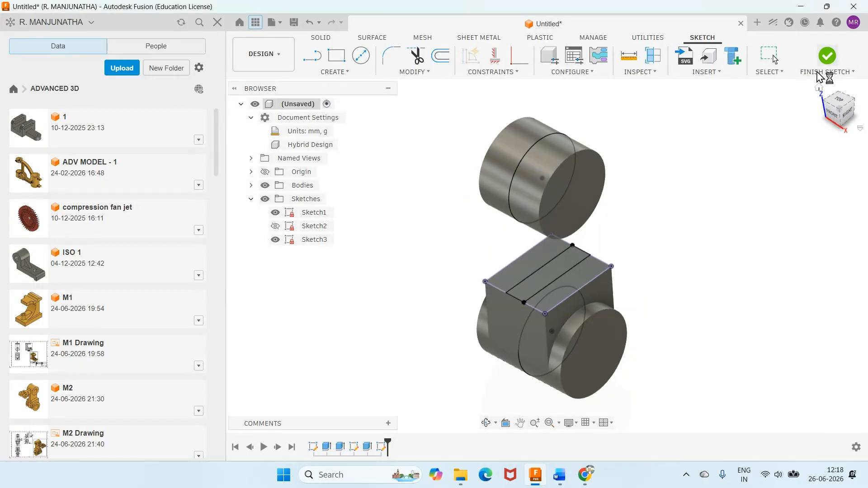
pyautogui.click(337, 56)
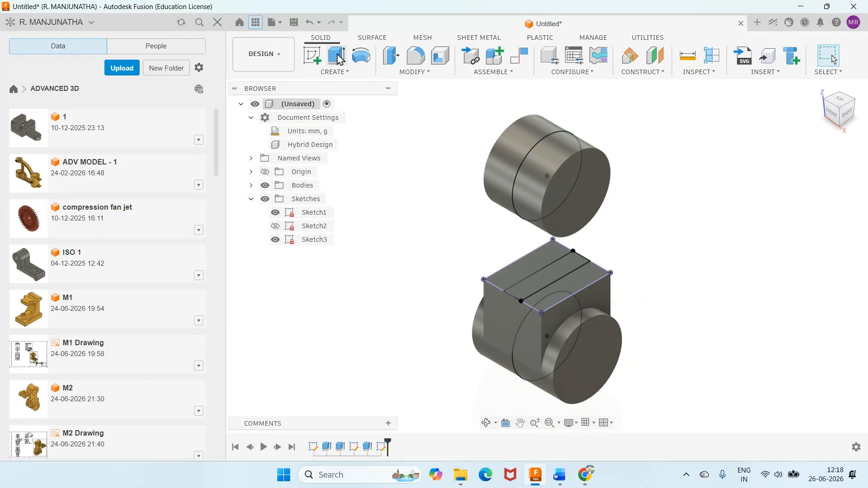
pyautogui.click(543, 279)
pyautogui.click(805, 210)
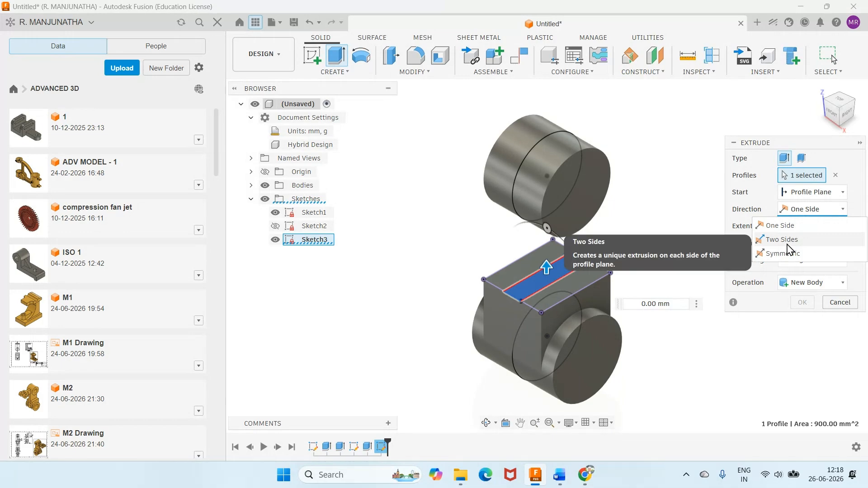
pyautogui.click(797, 209)
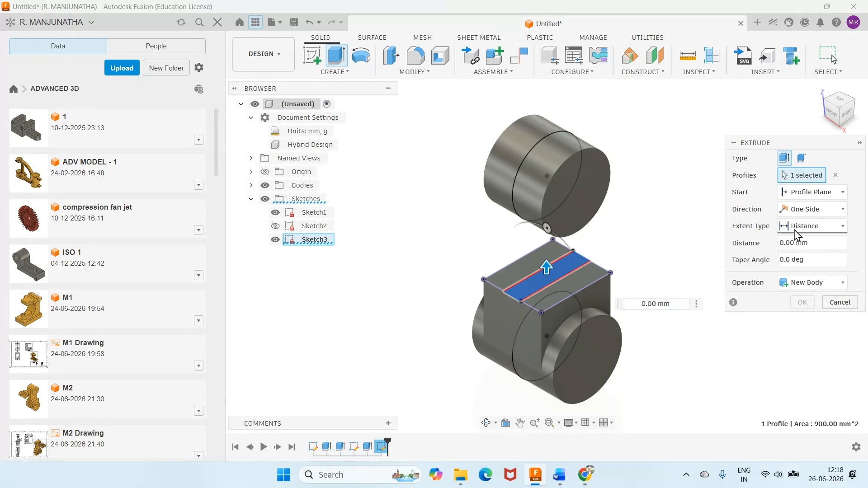
pyautogui.click(797, 227)
pyautogui.click(806, 253)
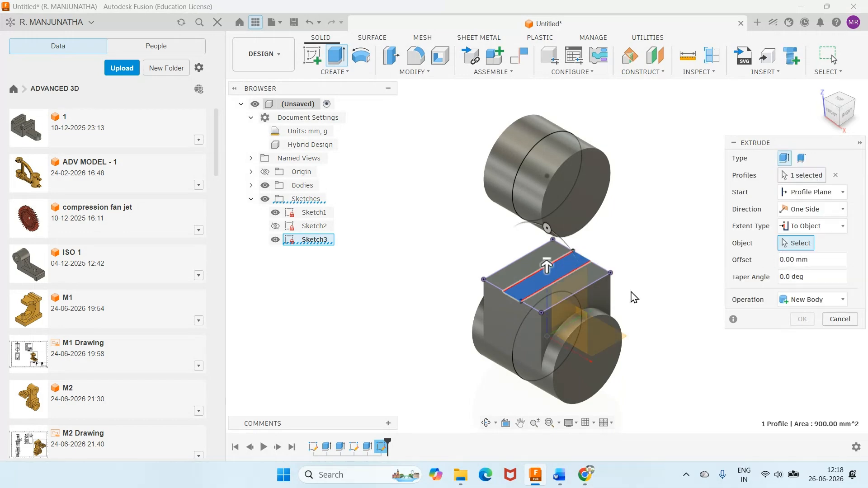
pyautogui.click(506, 185)
pyautogui.click(801, 373)
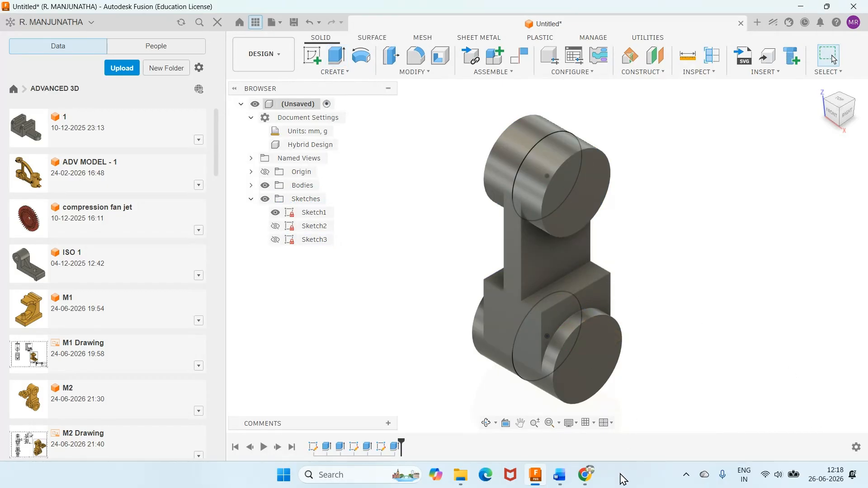
# - Consult the reference drawing and start a sketch on the YZ origin plane
pyautogui.click(559, 475)
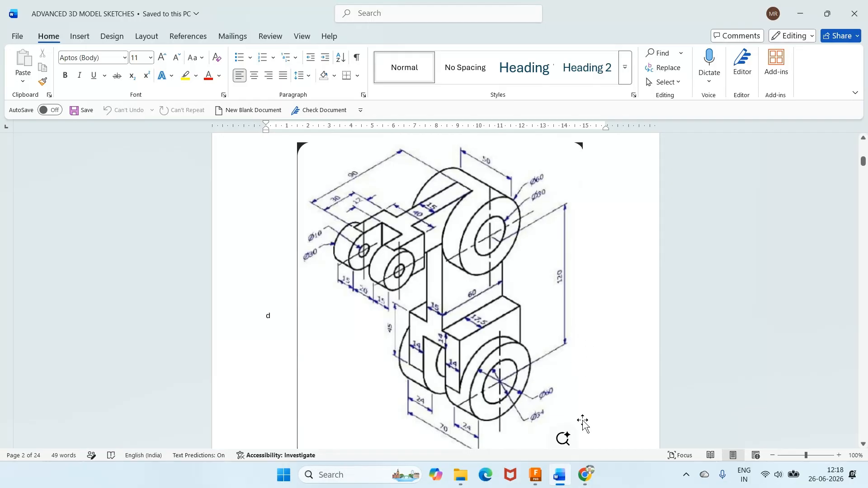
pyautogui.moveTo(558, 479)
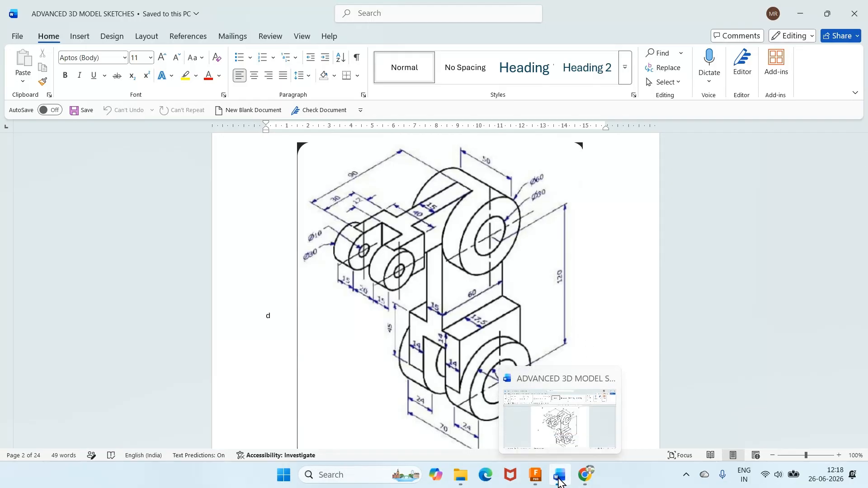
pyautogui.click(535, 474)
pyautogui.click(312, 55)
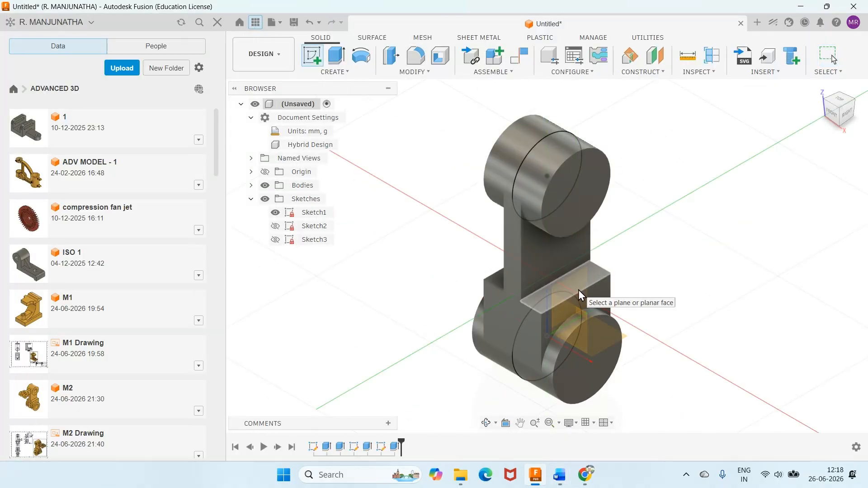
pyautogui.scroll(-4, 597, 321)
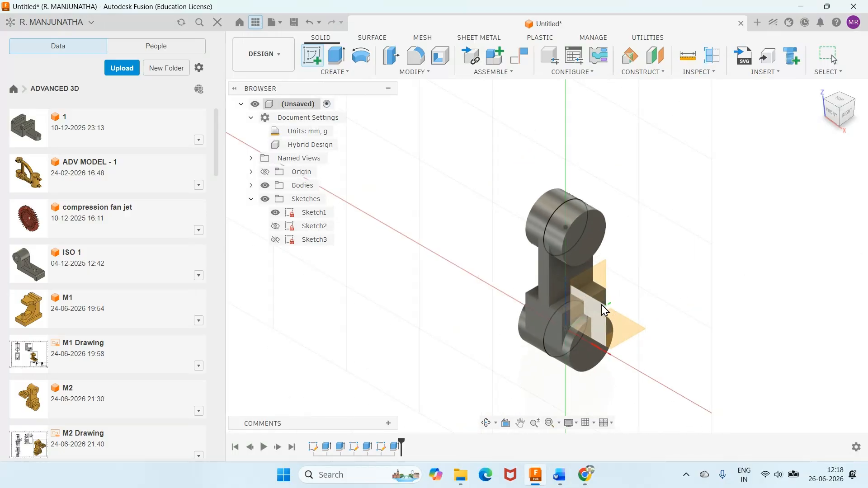
pyautogui.click(620, 278)
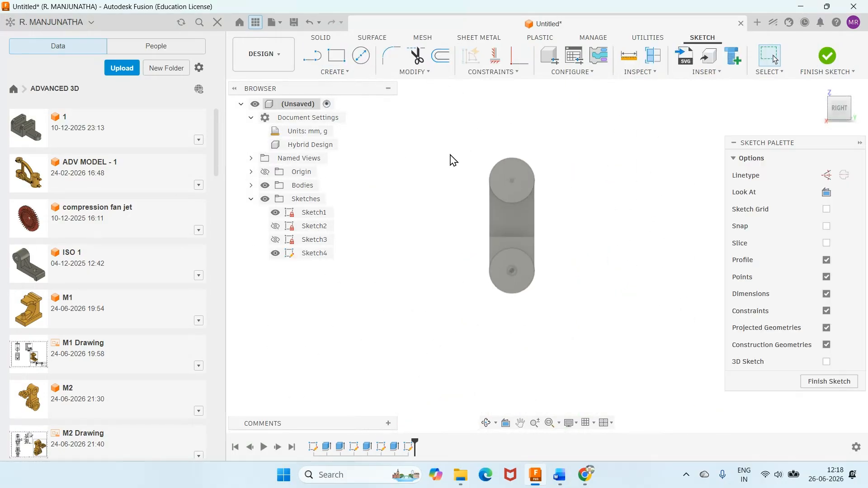
# - Sketch a circle to the left of the upper cylinder and constrain its center horizontally to the cylinder's center
pyautogui.scroll(4, 454, 160)
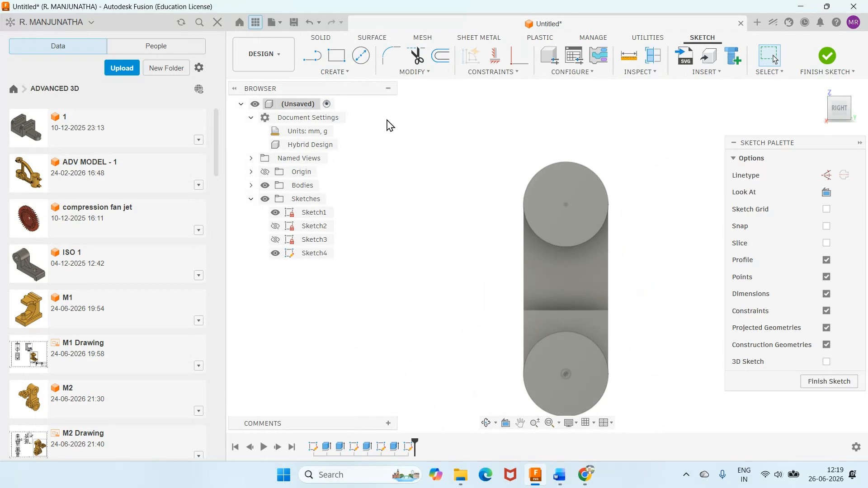
pyautogui.click(360, 55)
pyautogui.click(462, 196)
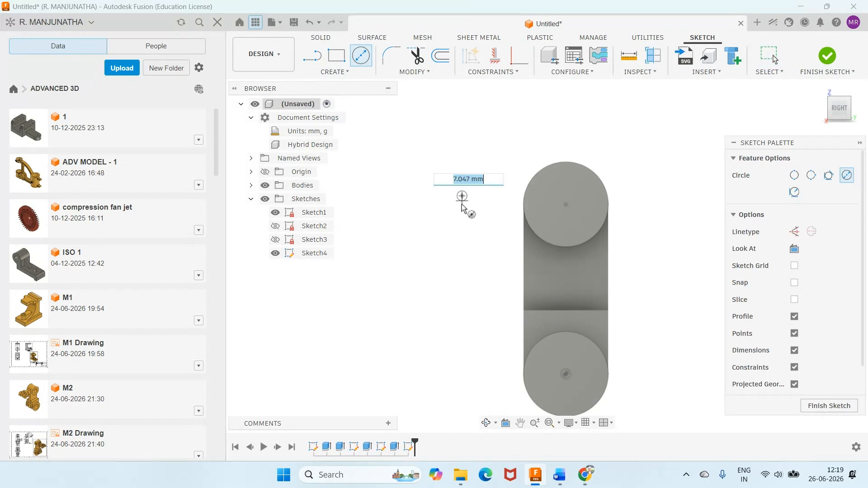
pyautogui.click(461, 225)
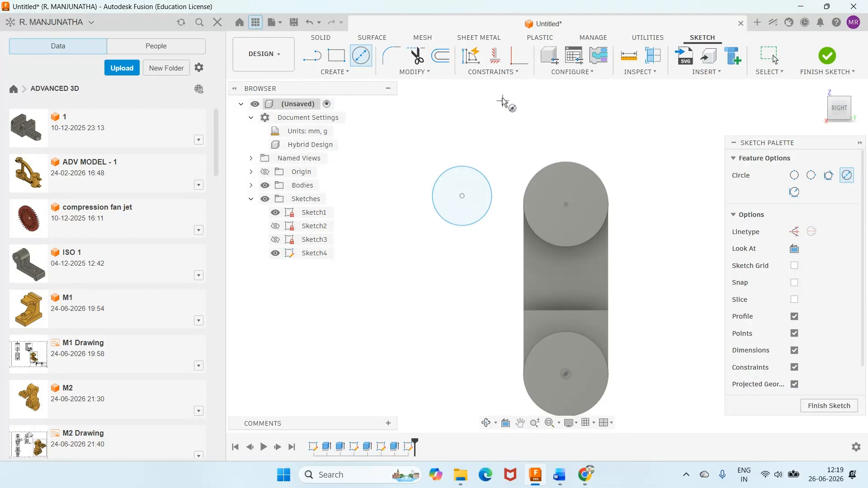
pyautogui.click(495, 55)
pyautogui.click(461, 196)
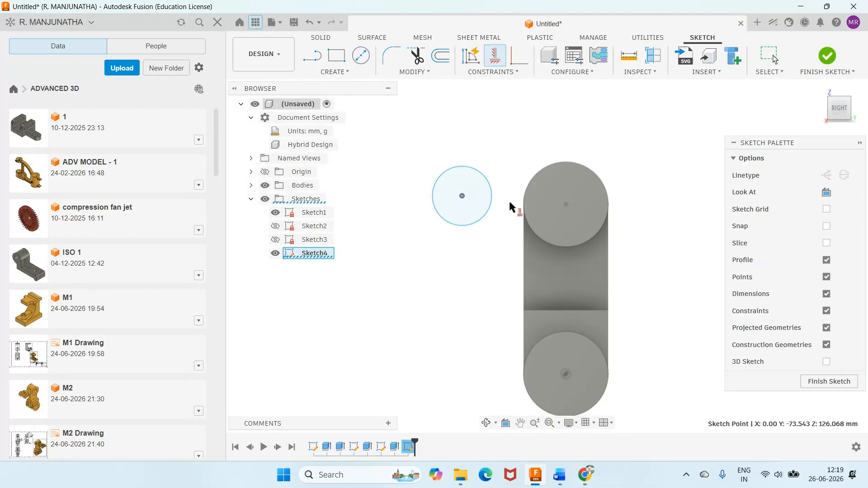
pyautogui.click(567, 205)
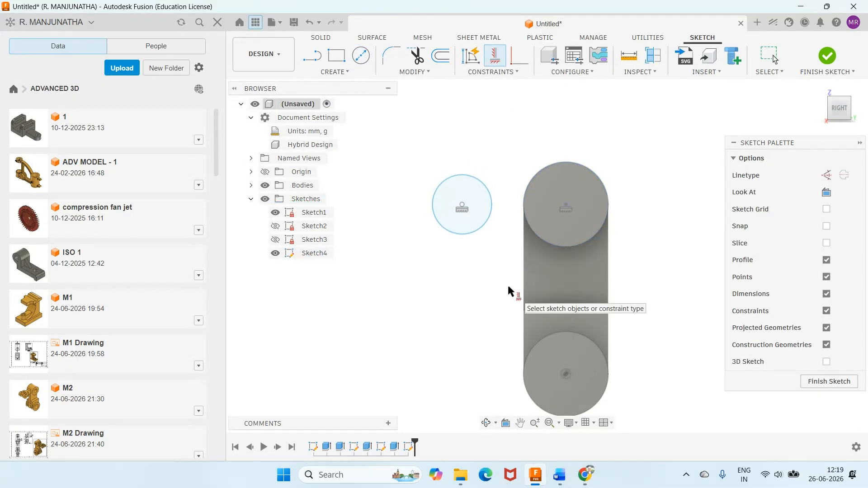
# - Check the reference drawing and set the horizontal distance between the circle's center and the upper cylinder's center to 90 mm
pyautogui.click(562, 482)
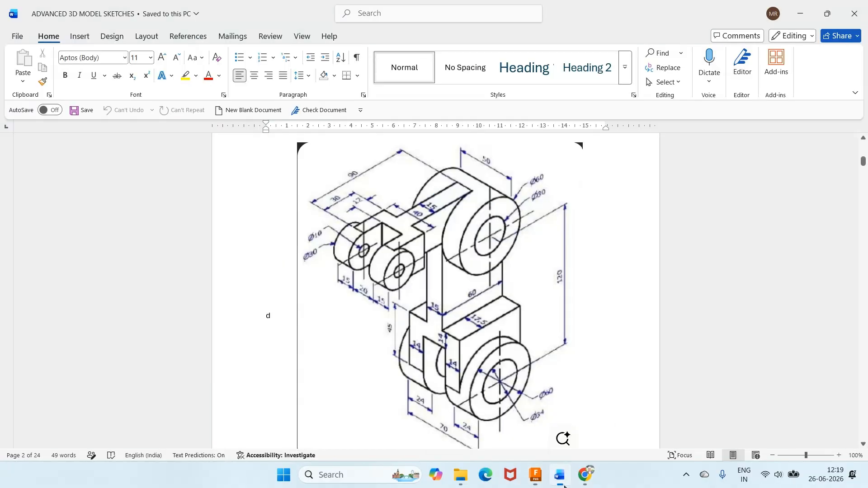
pyautogui.click(561, 478)
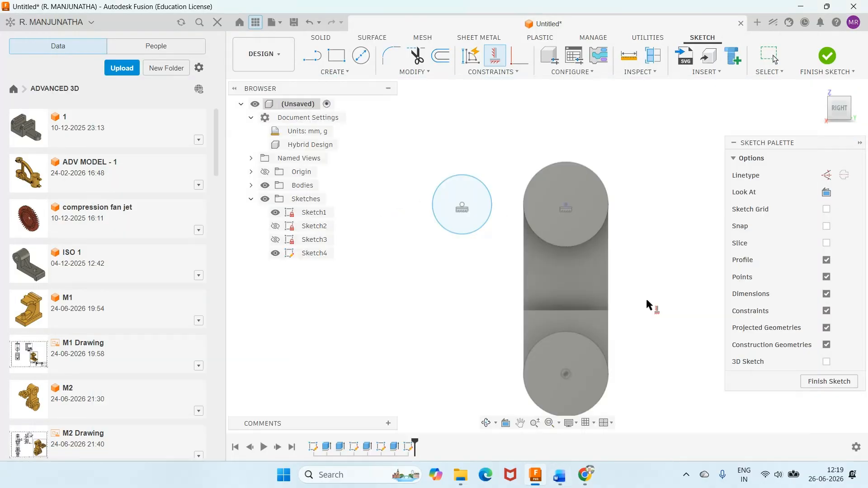
pyautogui.click(566, 205)
pyautogui.click(548, 131)
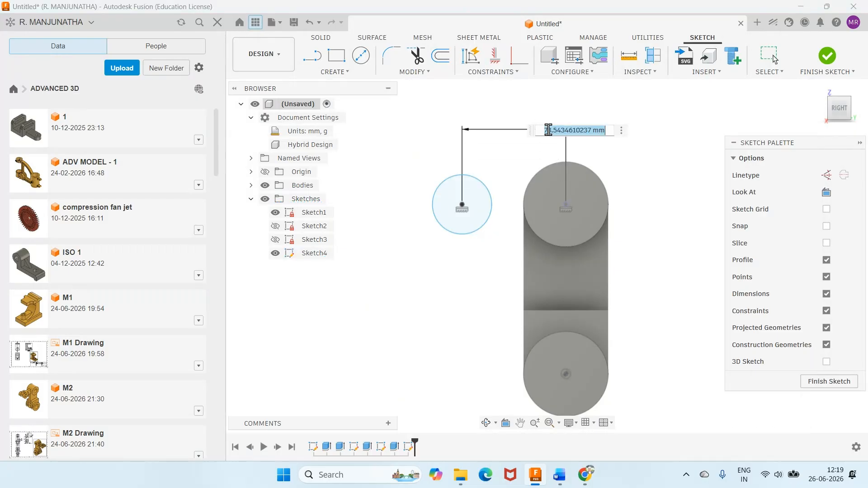
pyautogui.write('90')
pyautogui.press('Return')
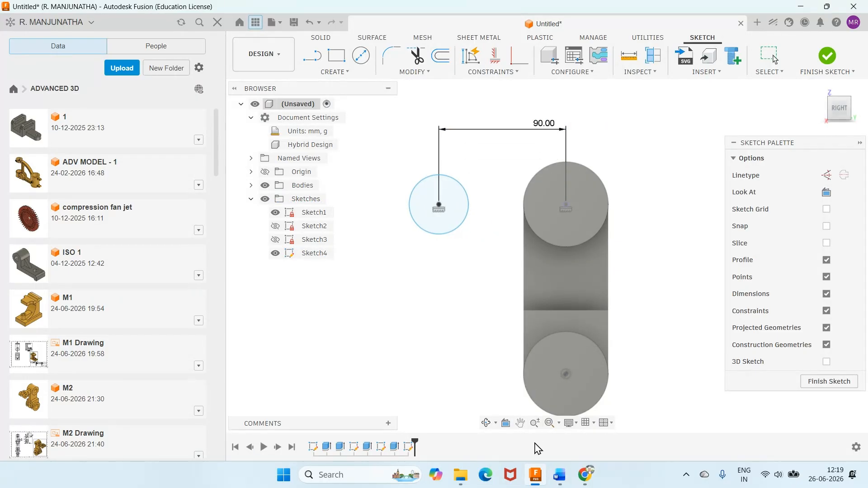
# - Consult the reference drawing and set the circle's diameter to 30 mm
pyautogui.click(559, 475)
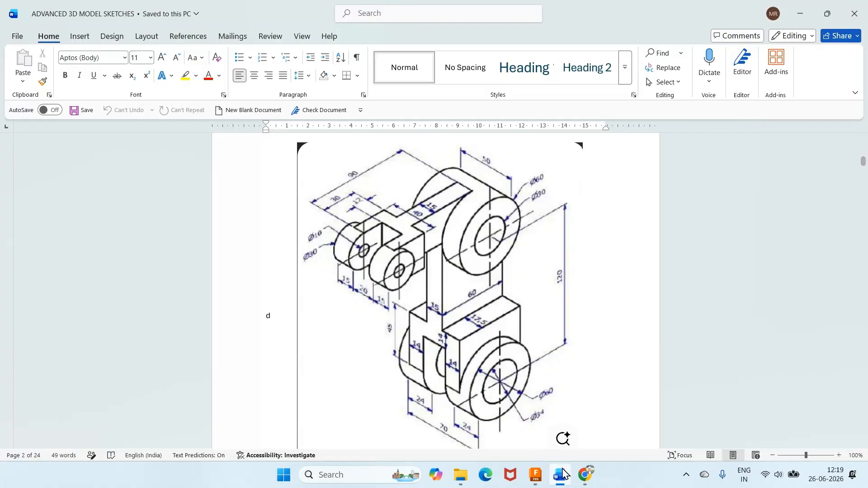
pyautogui.click(536, 475)
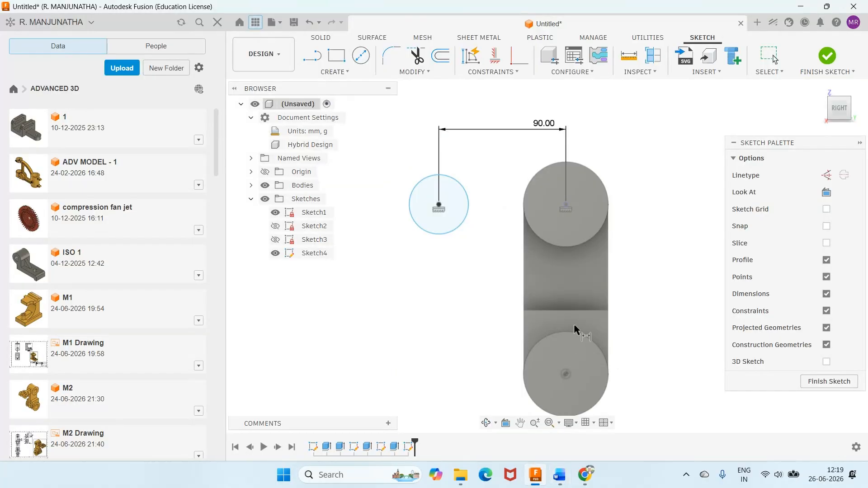
pyautogui.click(454, 234)
pyautogui.click(452, 252)
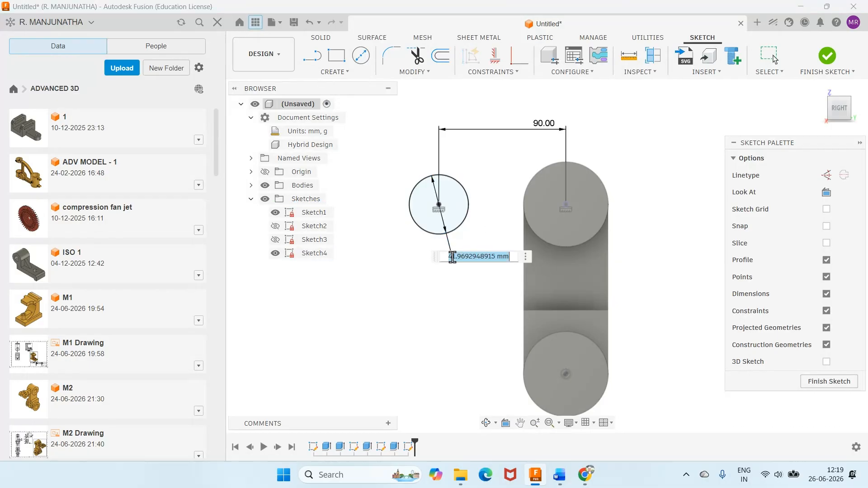
pyautogui.write('30')
pyautogui.press('Return')
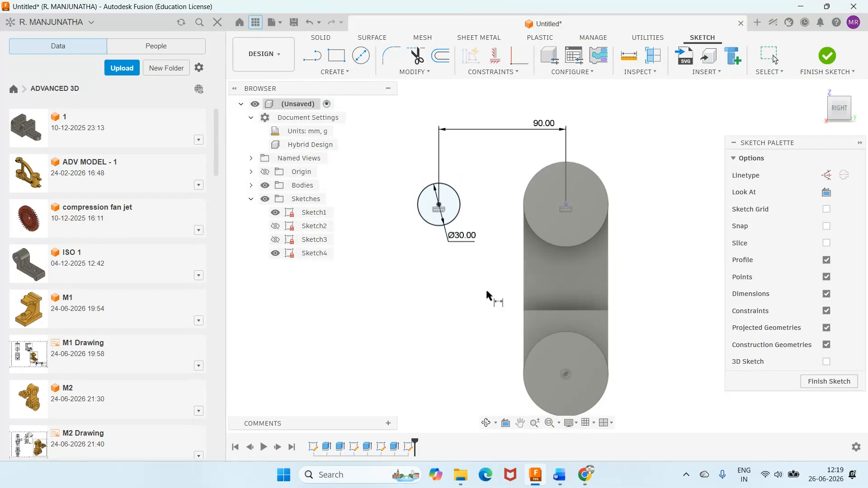
# - Finish the sketch and extrude the 30 mm circle symmetrically as a new body with a whole length of 50 mm
pyautogui.click(826, 56)
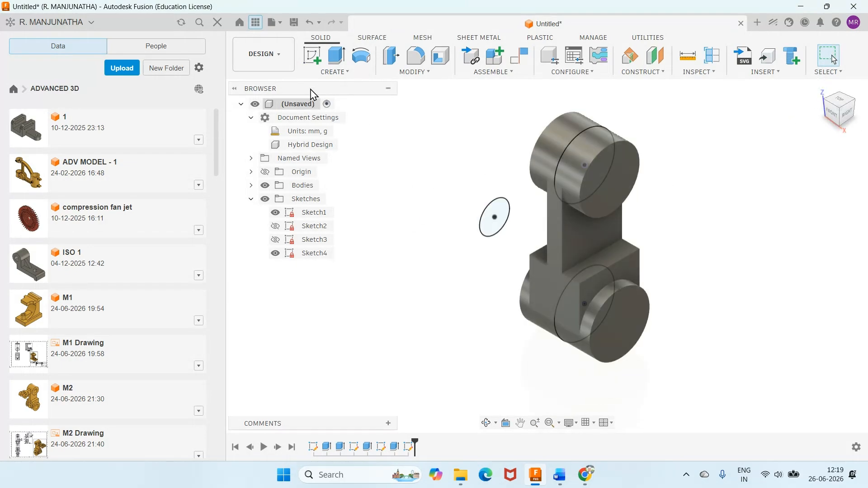
pyautogui.click(336, 56)
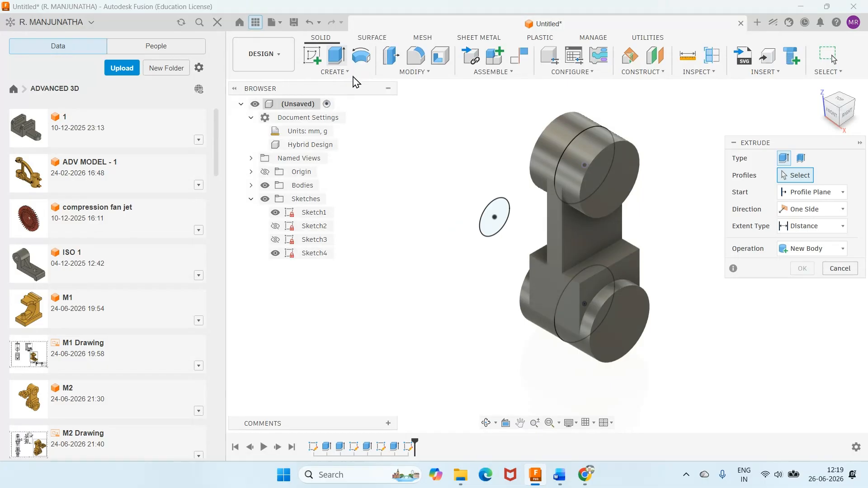
pyautogui.click(485, 224)
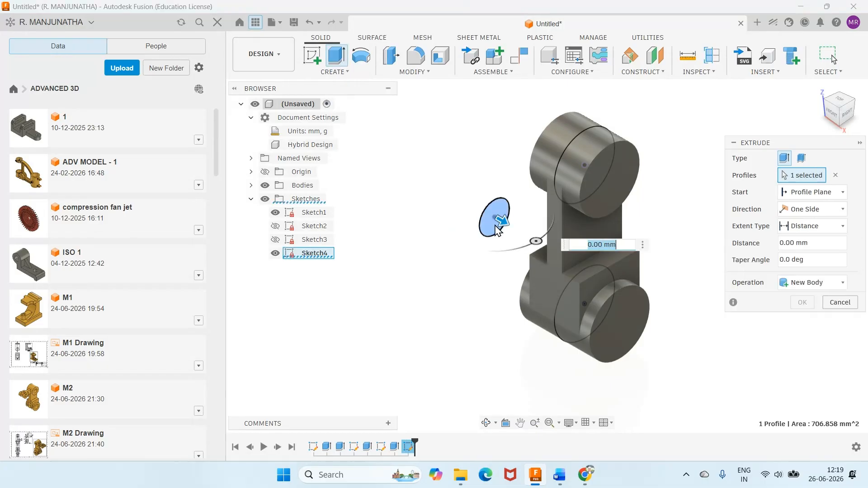
pyautogui.click(811, 209)
pyautogui.click(791, 254)
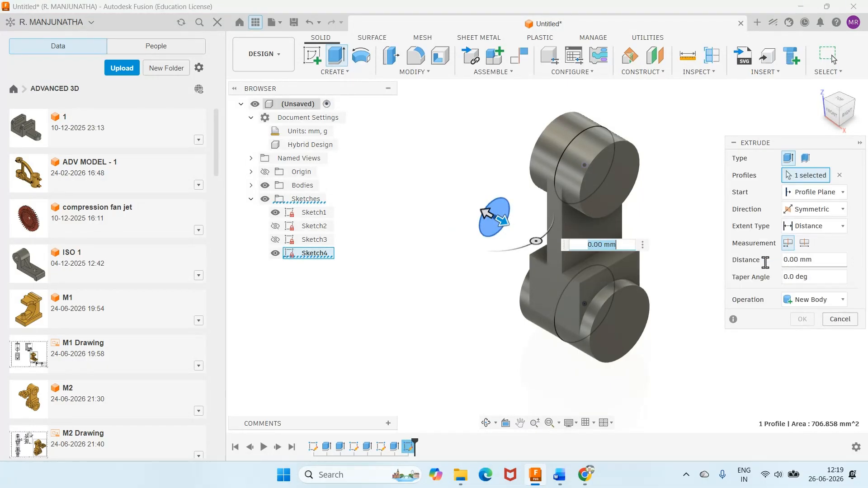
pyautogui.click(804, 243)
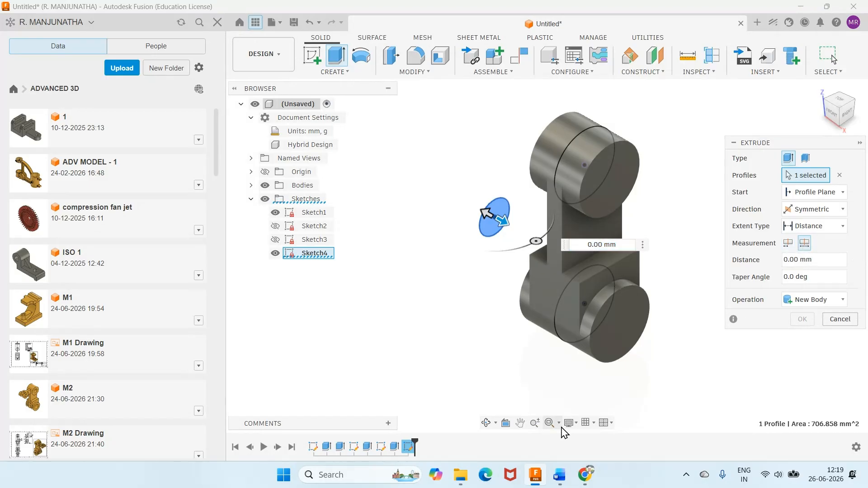
pyautogui.click(558, 477)
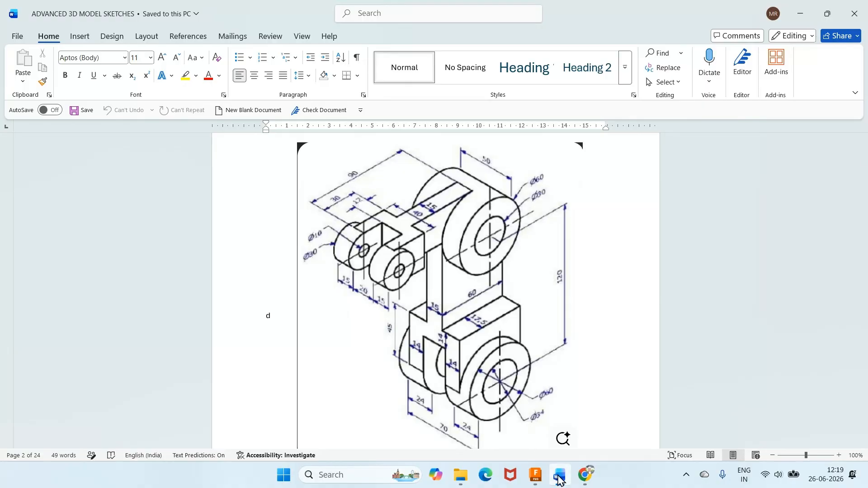
pyautogui.click(538, 477)
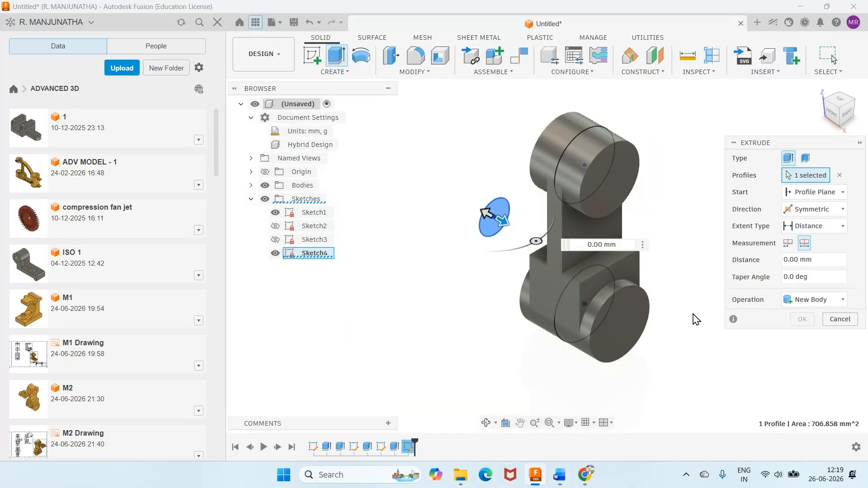
pyautogui.click(812, 261)
pyautogui.write('50')
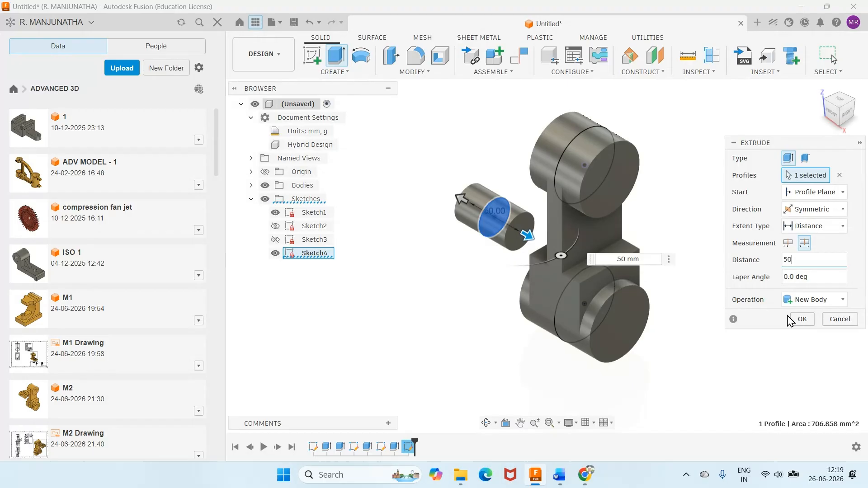
pyautogui.click(799, 319)
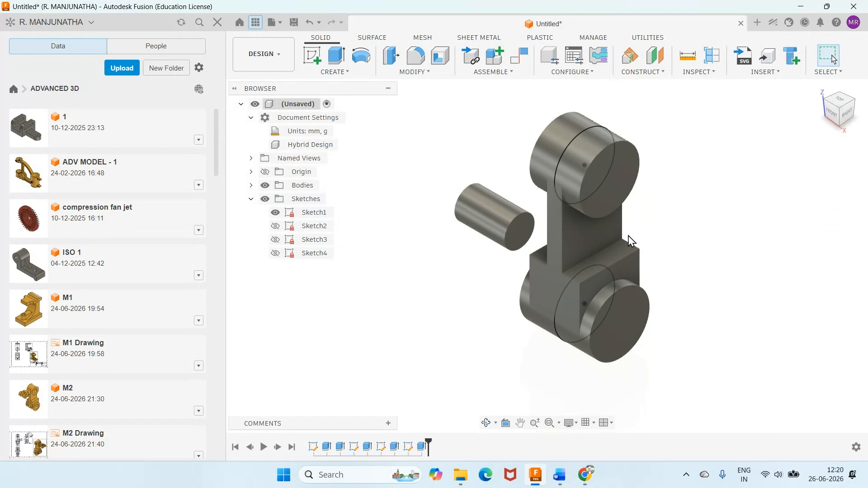
# - Check the reference drawing and create a construction plane offset 120 mm from the XY origin plane
pyautogui.click(559, 475)
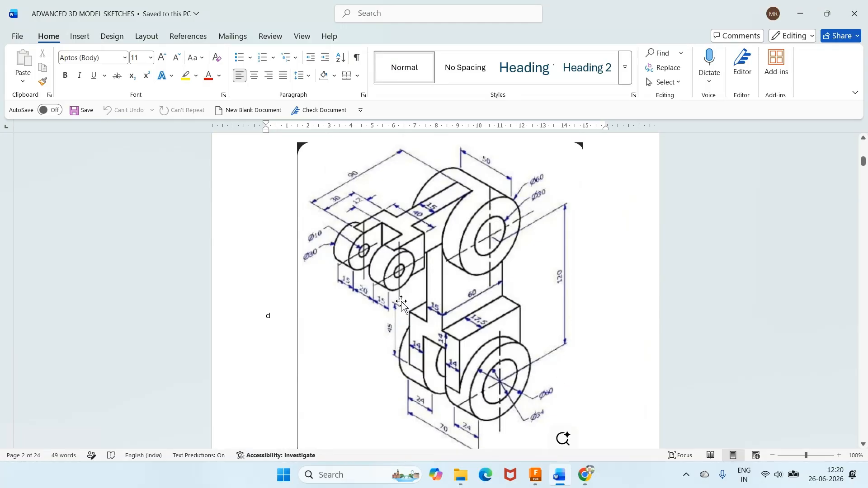
pyautogui.click(535, 474)
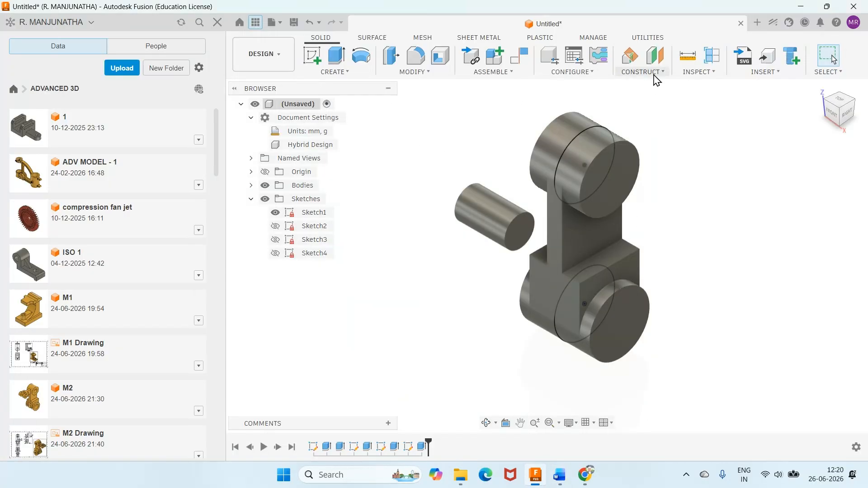
pyautogui.click(655, 56)
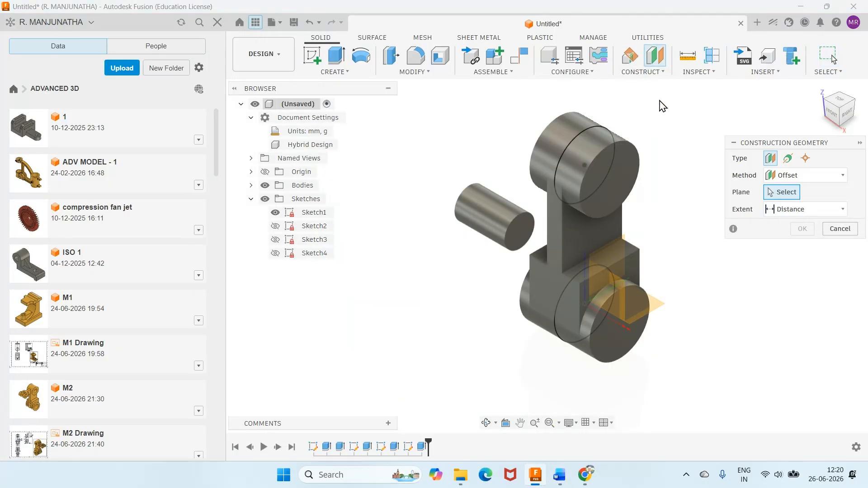
pyautogui.click(662, 309)
pyautogui.write('100')
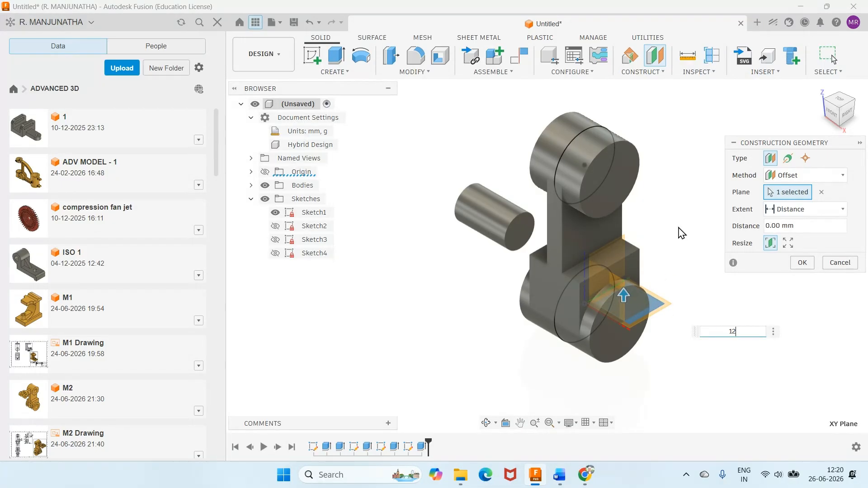
pyautogui.press('Return')
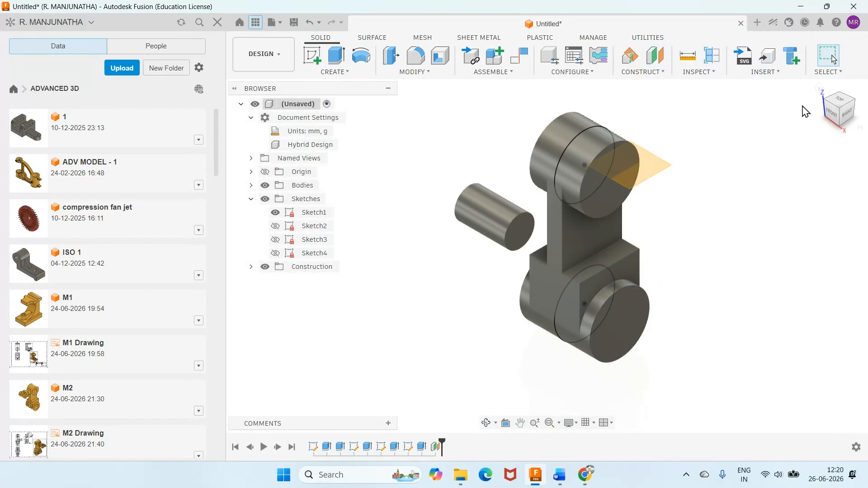
# - Start a sketch on the offset plane and project the small cylinder's outline into it
pyautogui.click(312, 58)
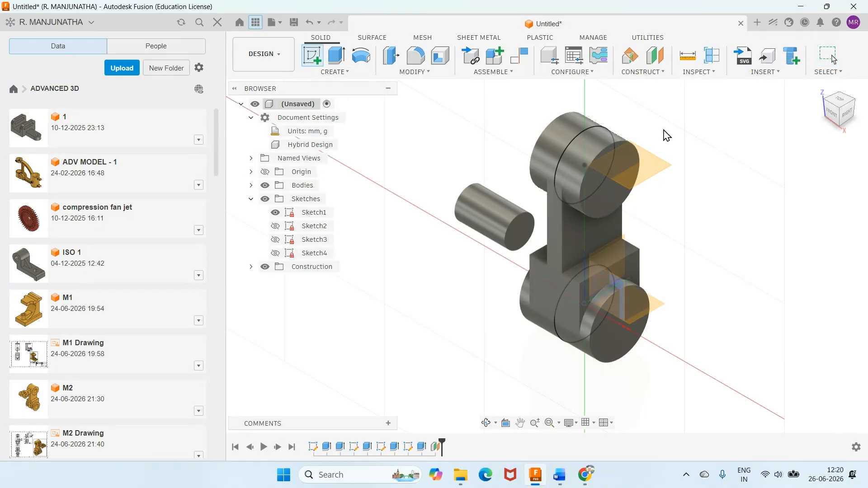
pyautogui.click(660, 168)
pyautogui.scroll(-5, 579, 399)
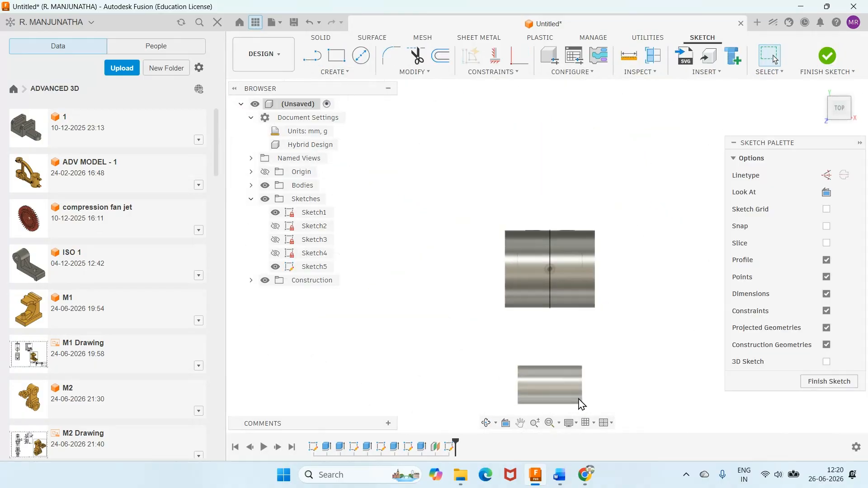
pyautogui.moveTo(564, 377); pyautogui.dragTo(562, 286, button='middle')
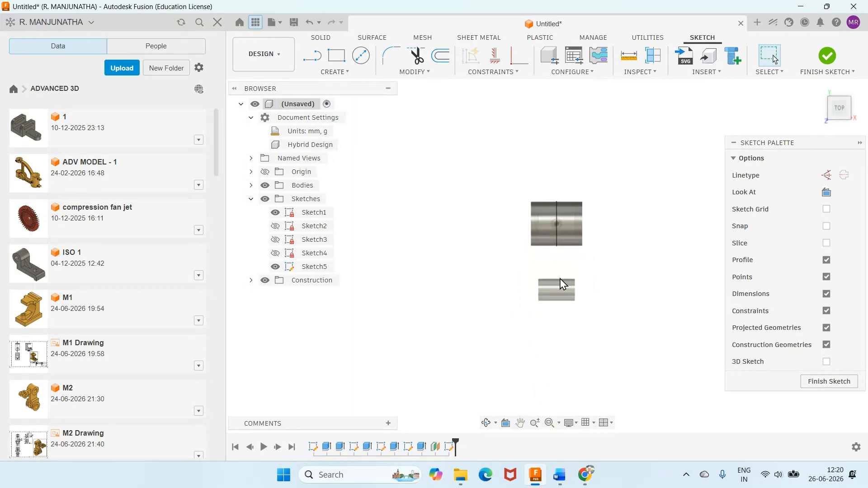
pyautogui.scroll(6, 577, 300)
pyautogui.scroll(2, 591, 261)
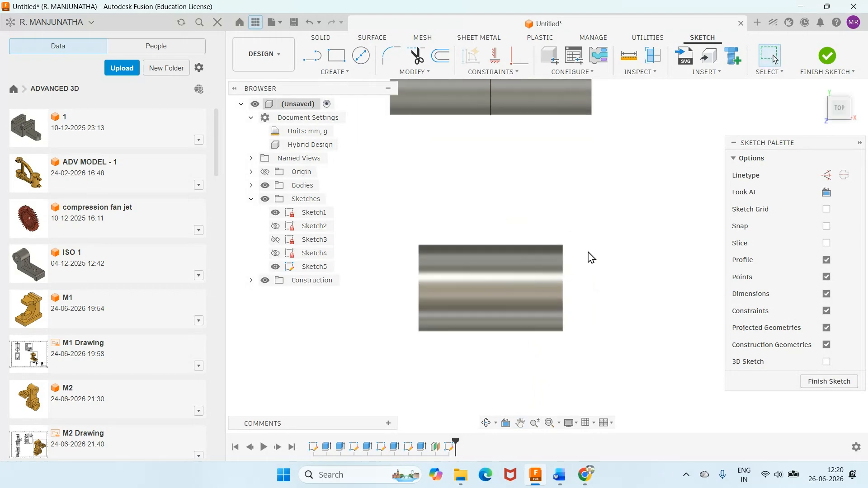
pyautogui.press('p')
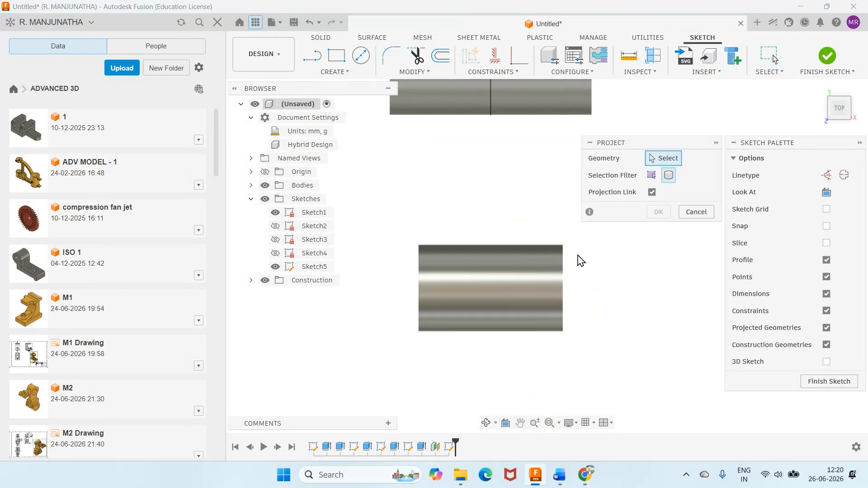
pyautogui.click(529, 304)
pyautogui.click(658, 212)
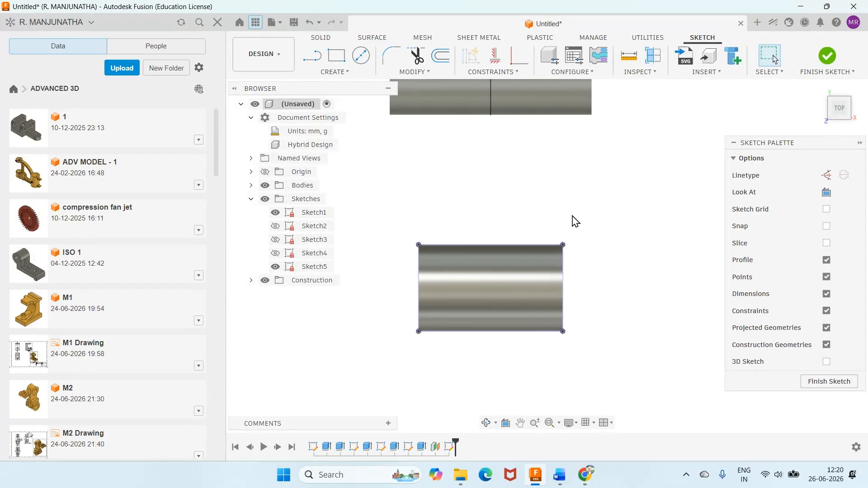
# - Hide the bodies and sketch a rectangle about 26 by 35 mm across the projected outline's upper edge, consulting the reference drawing
pyautogui.click(265, 186)
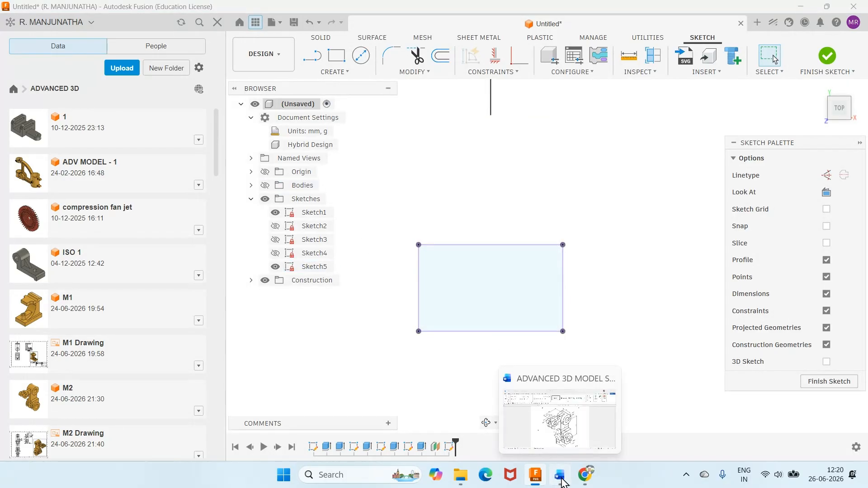
pyautogui.click(561, 474)
pyautogui.click(562, 479)
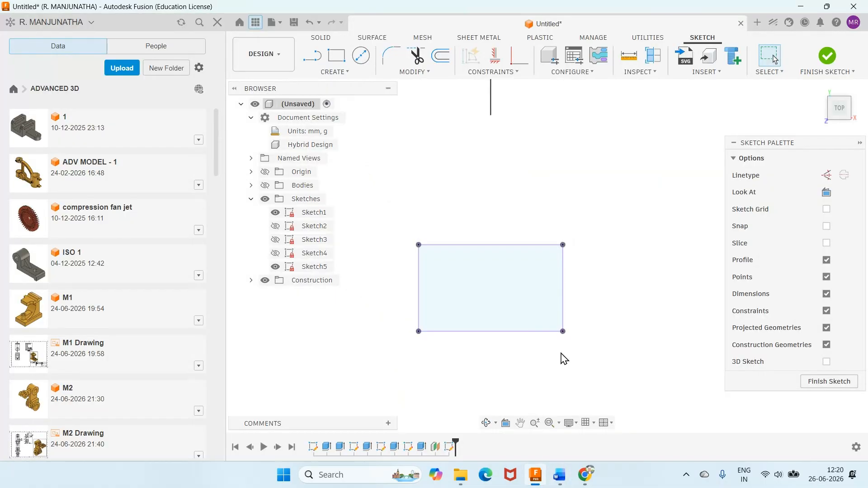
pyautogui.click(336, 55)
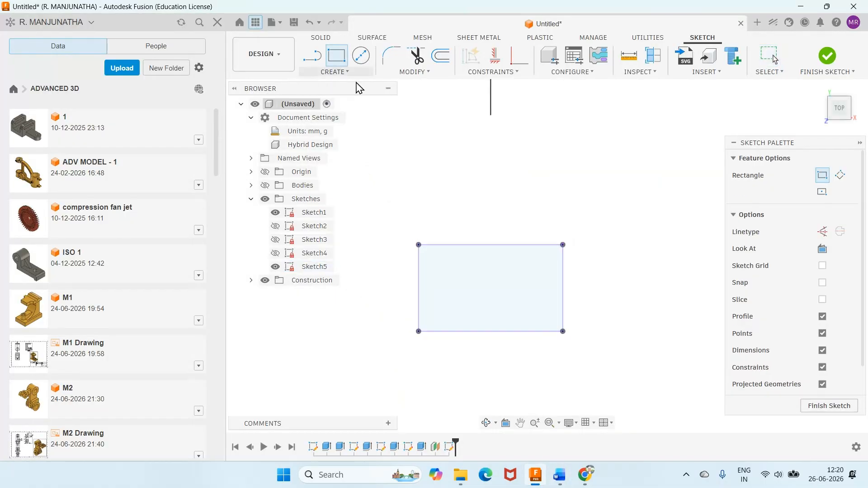
pyautogui.click(452, 195)
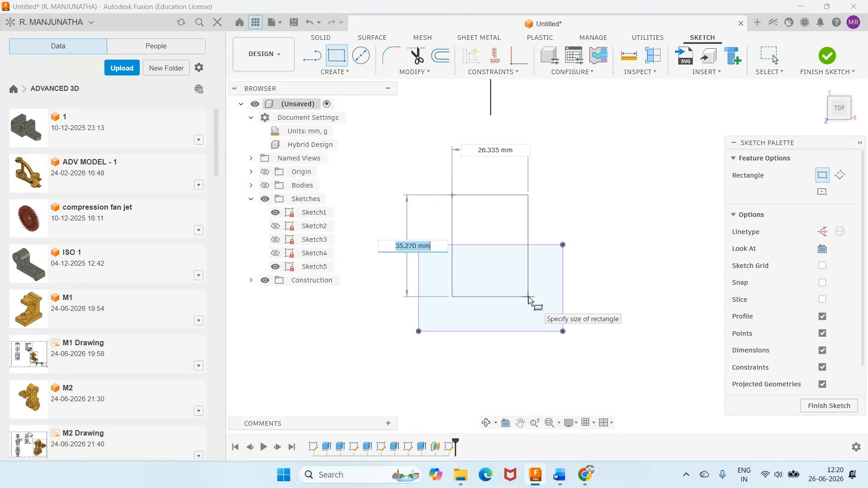
pyautogui.click(528, 298)
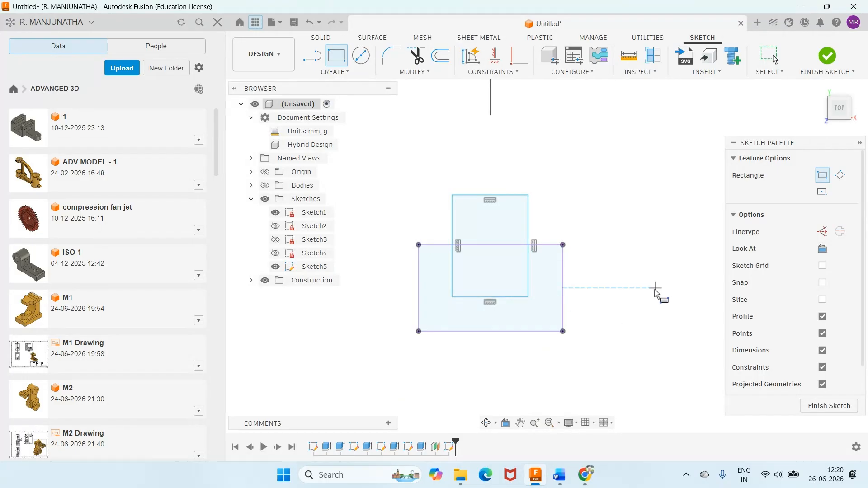
pyautogui.click(560, 477)
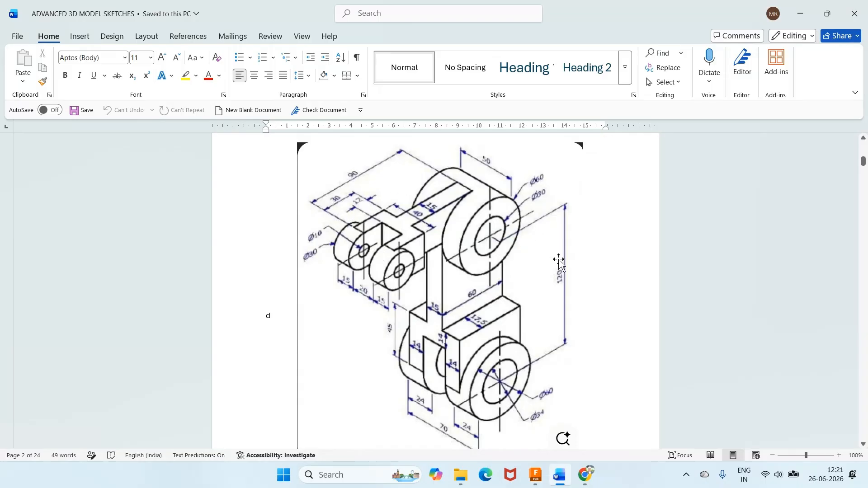
pyautogui.click(560, 475)
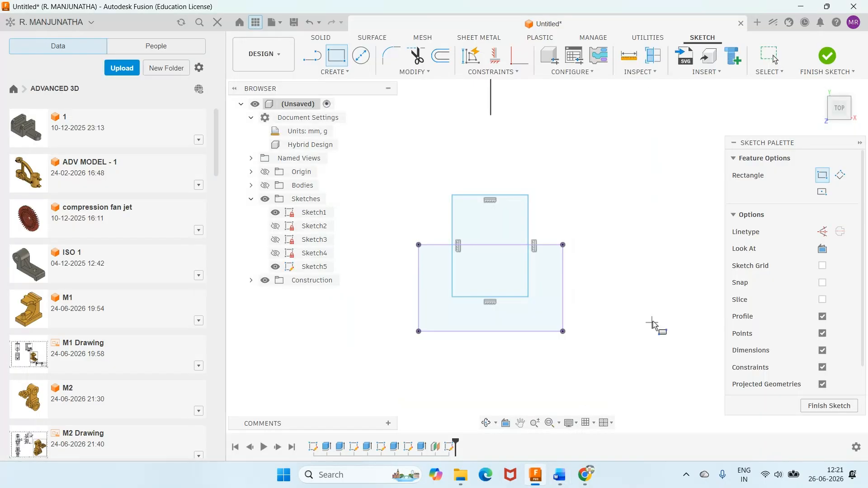
# - Set the distance between the rectangle's upper and lower edges to 30 mm, then consult the reference drawing in Word
pyautogui.click(523, 195)
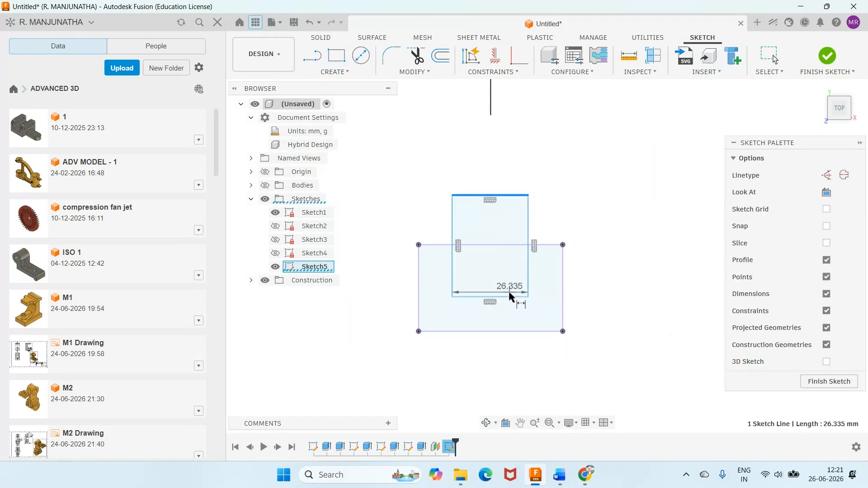
pyautogui.click(509, 297)
pyautogui.click(613, 273)
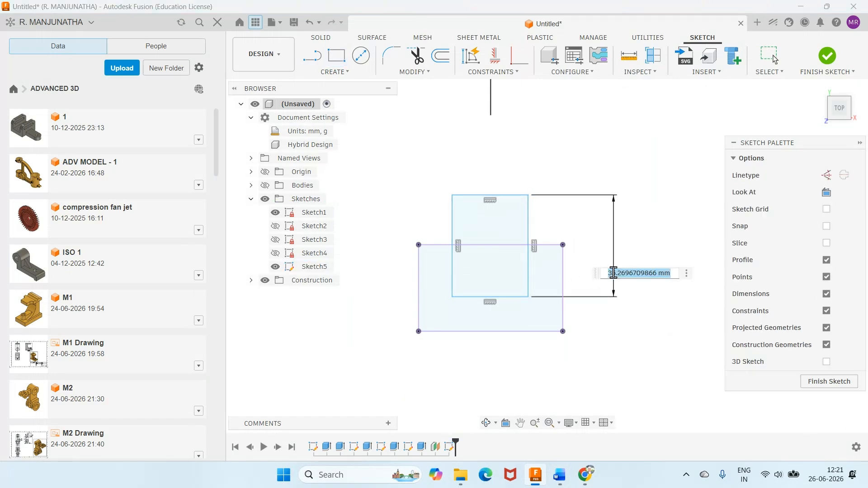
pyautogui.write('30')
pyautogui.press('Return')
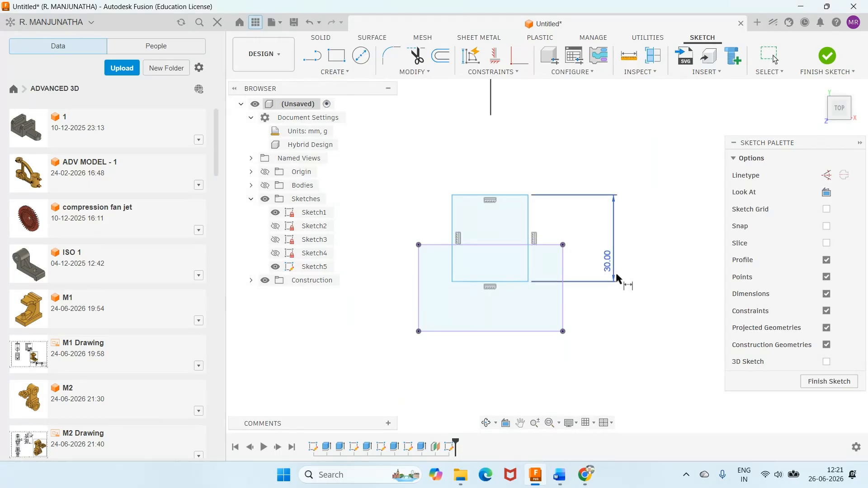
pyautogui.click(561, 474)
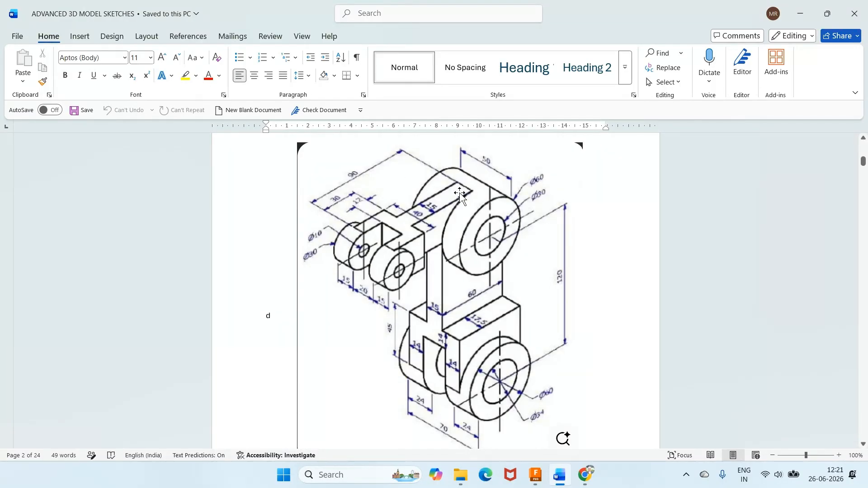
pyautogui.moveTo(565, 480)
pyautogui.click(536, 475)
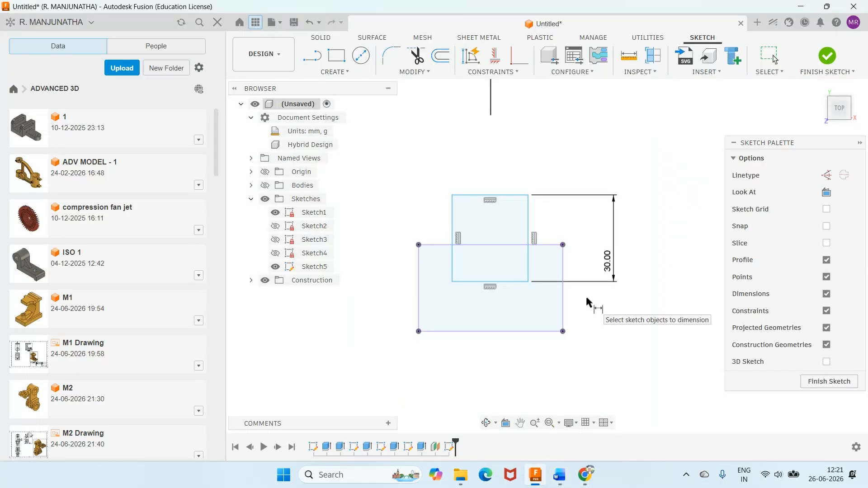
pyautogui.click(417, 265)
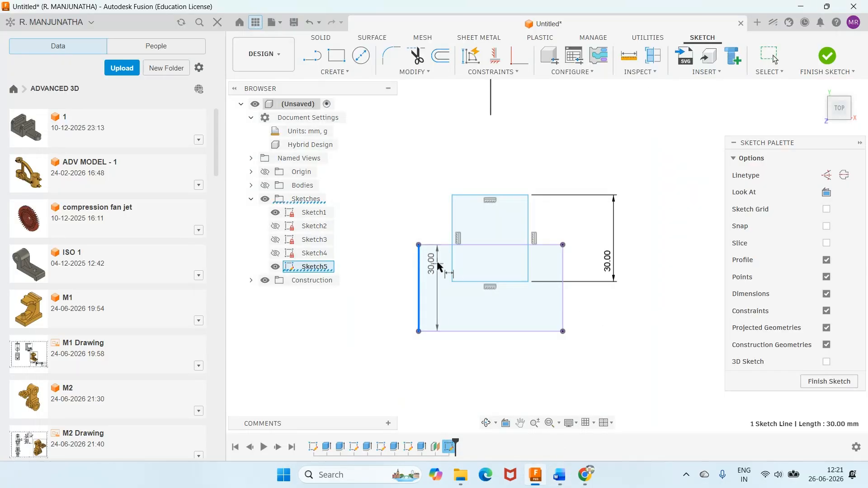
pyautogui.click(458, 274)
pyautogui.click(538, 264)
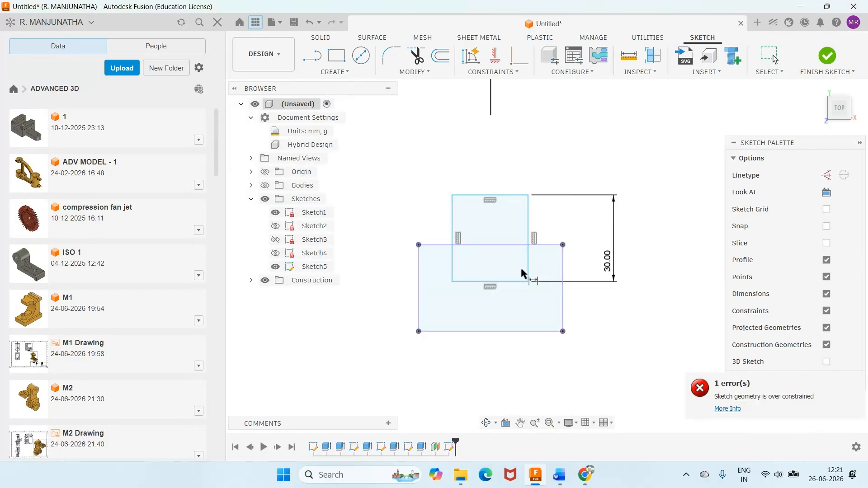
# - Dimension the rectangle's left edge 5 mm inside the left edge of the projected outline
pyautogui.click(419, 270)
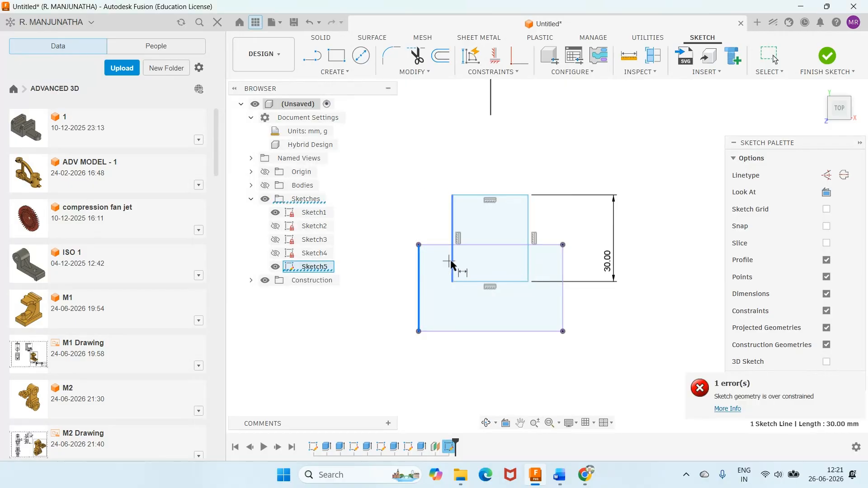
pyautogui.click(452, 264)
pyautogui.click(440, 215)
pyautogui.write('5')
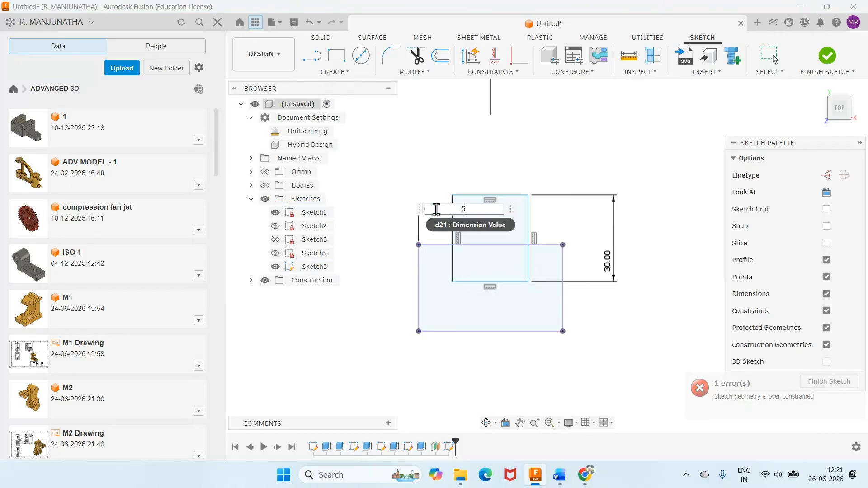
pyautogui.press('Return')
# - Dimension the rectangle's right edge 5 mm inside the right edge of the projected outline
pyautogui.click(509, 236)
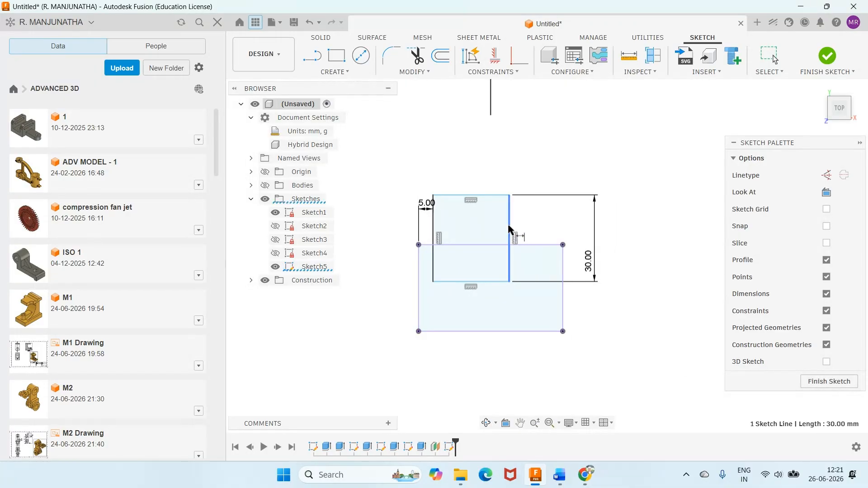
pyautogui.click(562, 265)
pyautogui.click(555, 175)
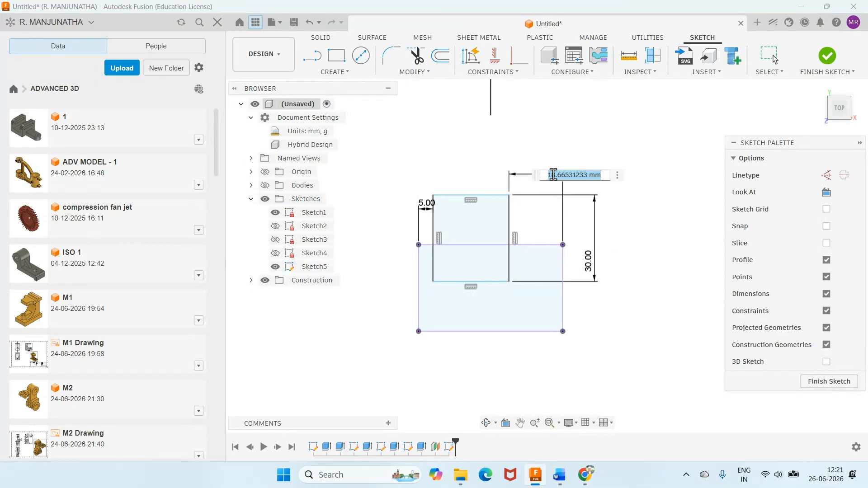
pyautogui.write('5')
pyautogui.press('Return')
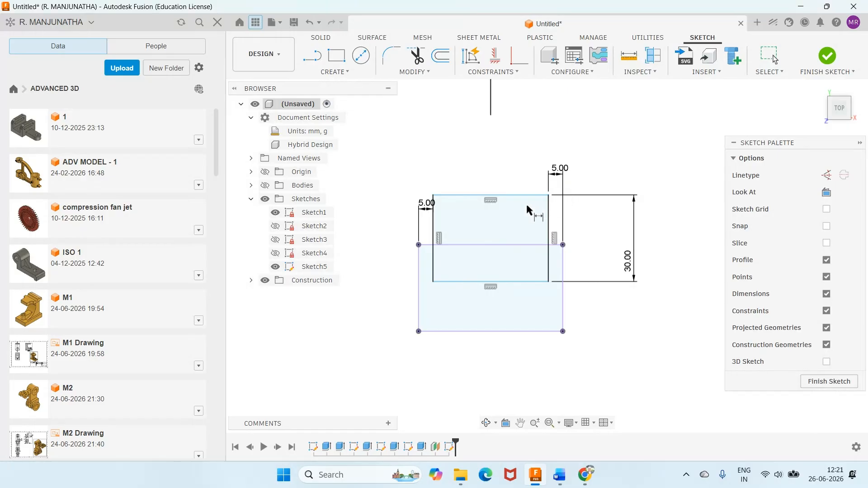
pyautogui.click(499, 195)
pyautogui.press('Escape')
pyautogui.press('Escape')
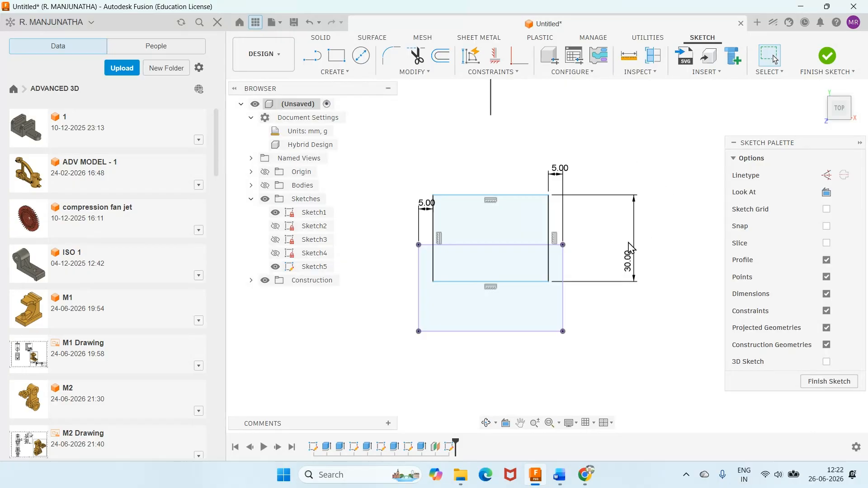
# - Check the reference drawing and dimension the rectangle's lower edge 15 mm below the projected outline's upper edge
pyautogui.click(559, 475)
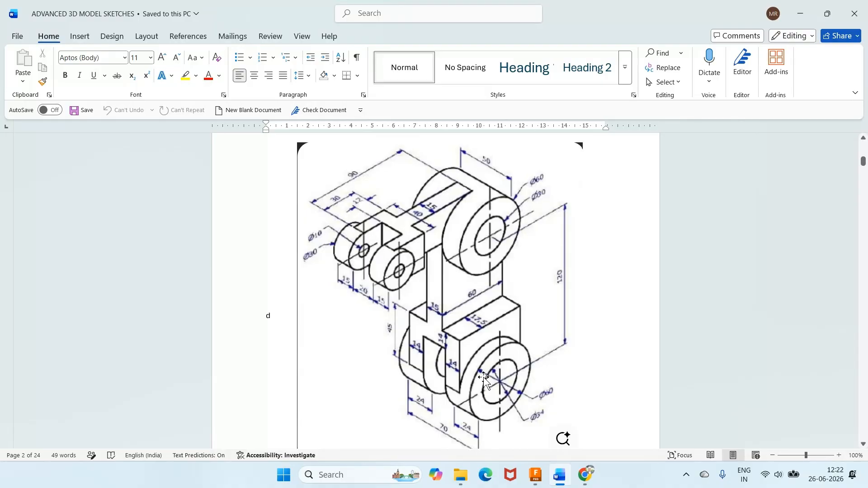
pyautogui.moveTo(535, 474)
pyautogui.click(549, 442)
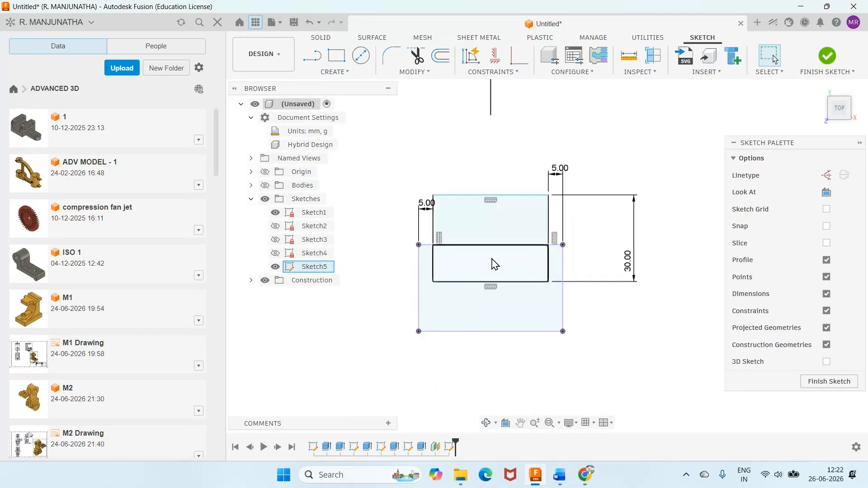
pyautogui.press('d')
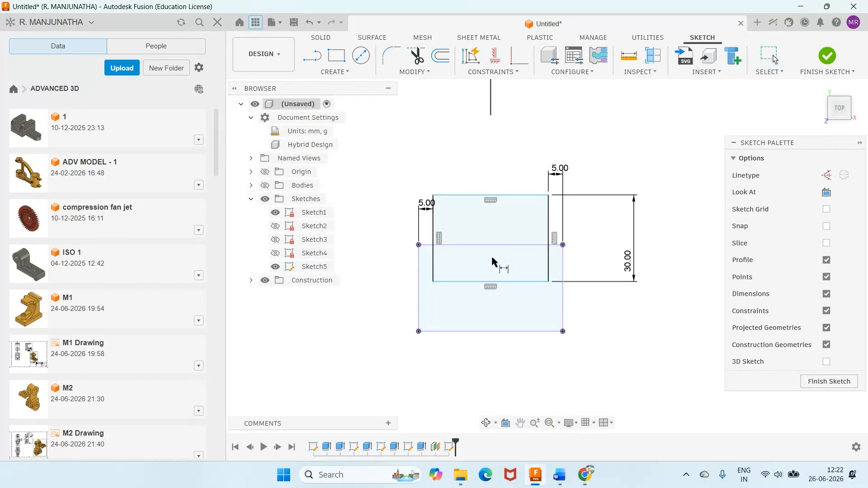
pyautogui.click(475, 245)
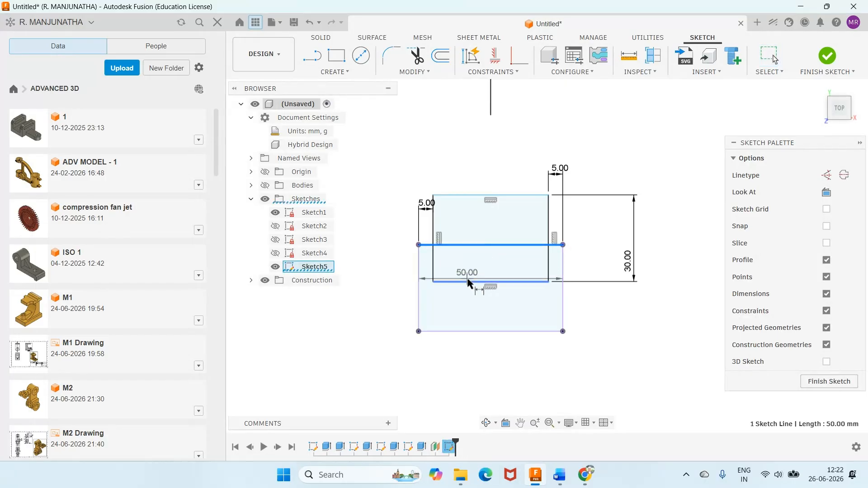
pyautogui.click(456, 281)
pyautogui.click(396, 269)
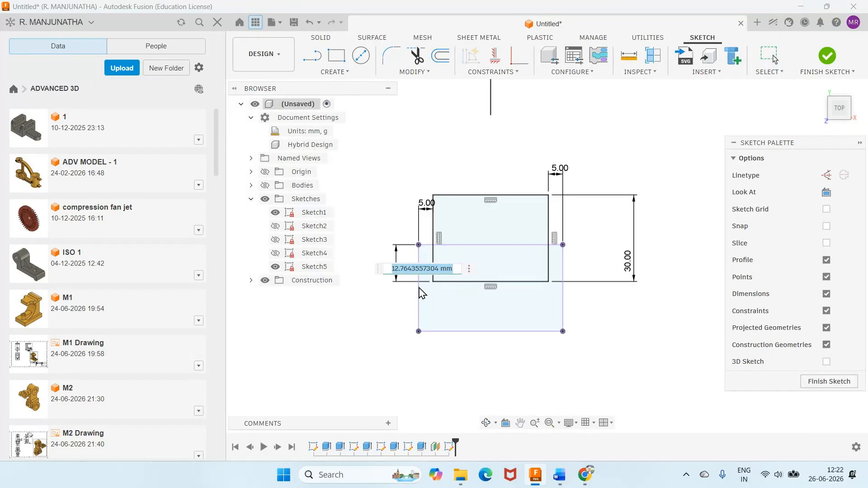
pyautogui.write('15')
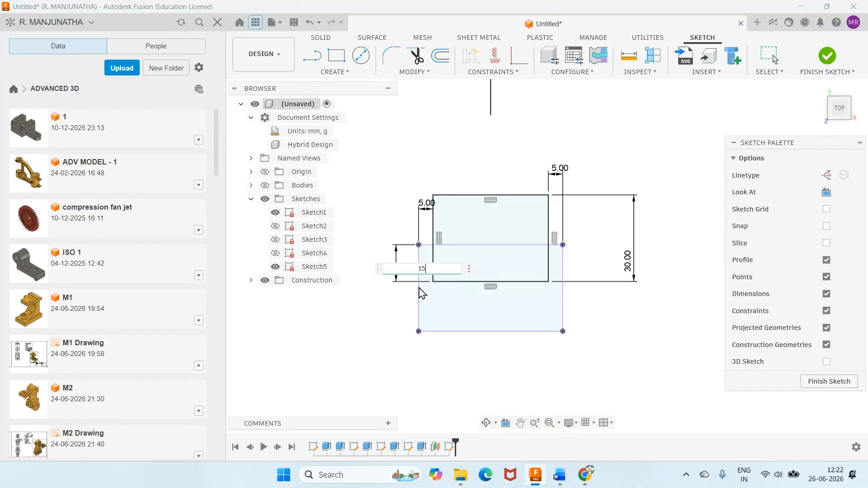
pyautogui.press('Return')
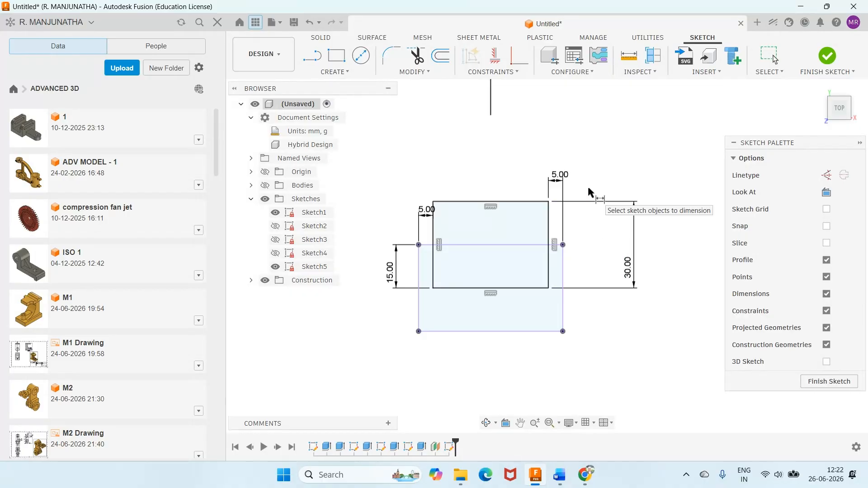
# - Finish the sketch, show the bodies and extrude both rectangle profiles symmetrically with a 40 mm whole length, joining them to the small cylinder
pyautogui.click(831, 57)
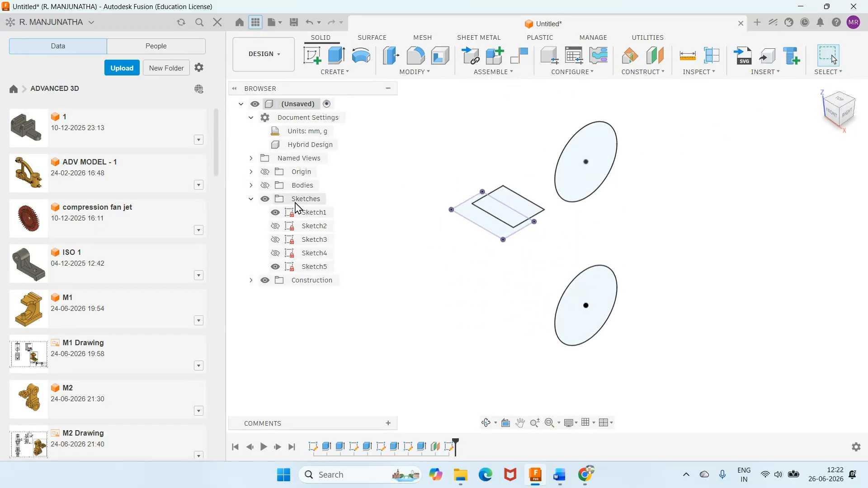
pyautogui.click(264, 185)
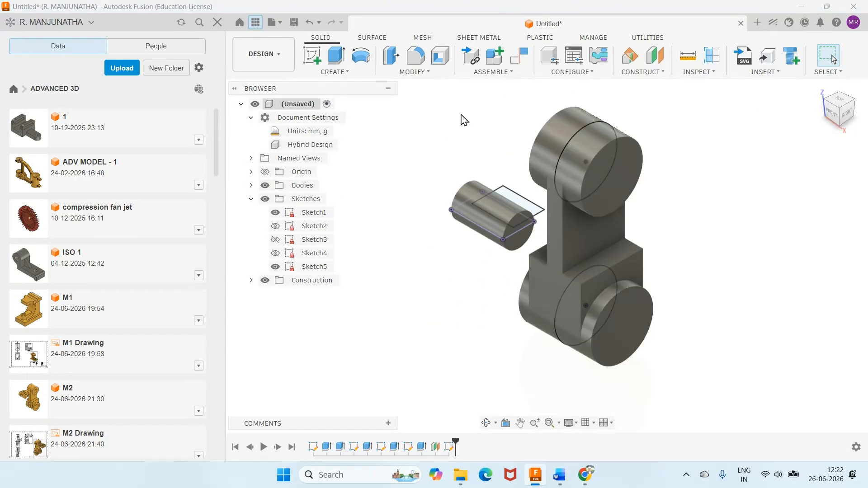
pyautogui.click(337, 55)
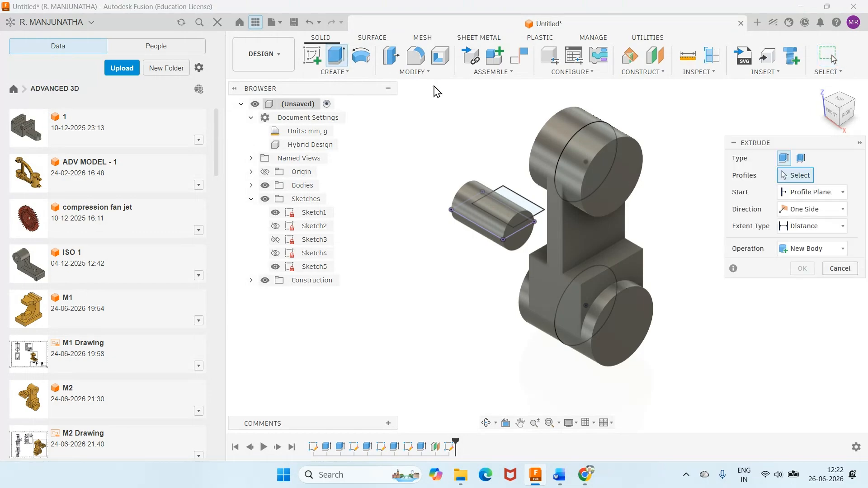
pyautogui.click(523, 202)
pyautogui.click(499, 217)
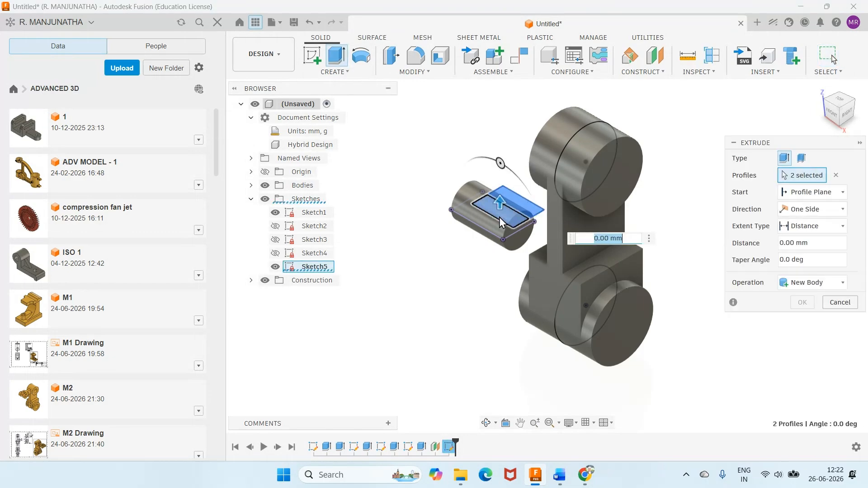
pyautogui.click(814, 209)
pyautogui.click(794, 254)
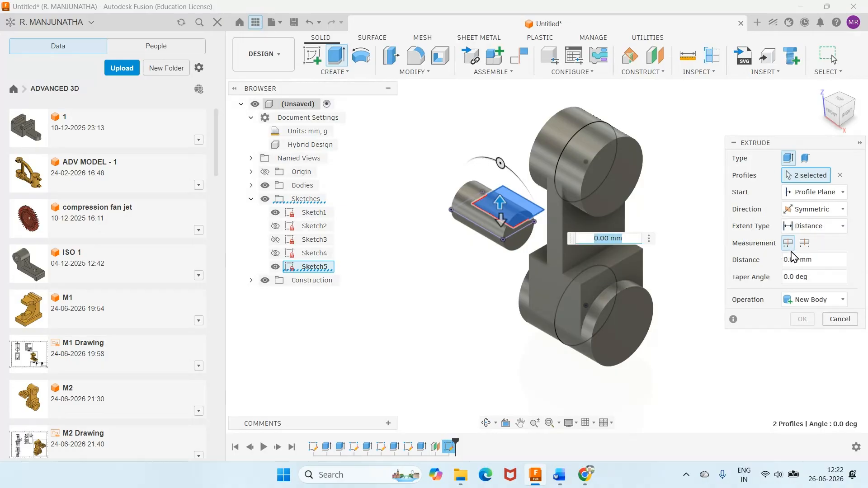
pyautogui.click(805, 243)
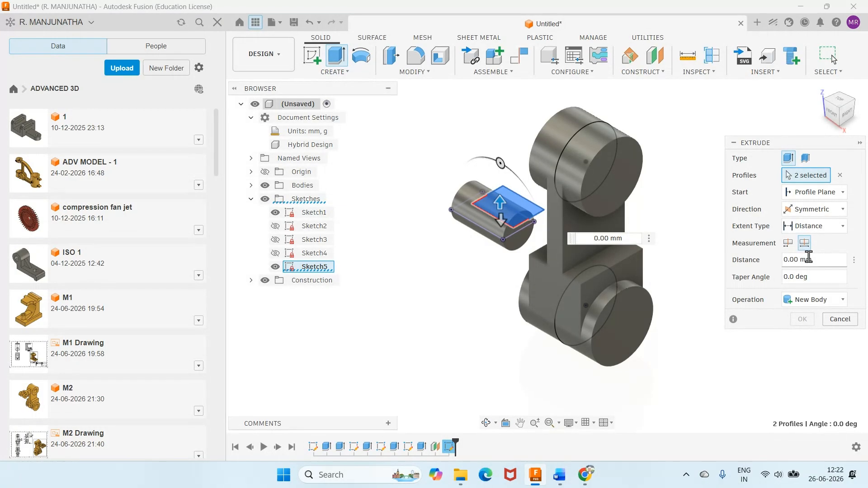
pyautogui.click(822, 262)
pyautogui.write('40')
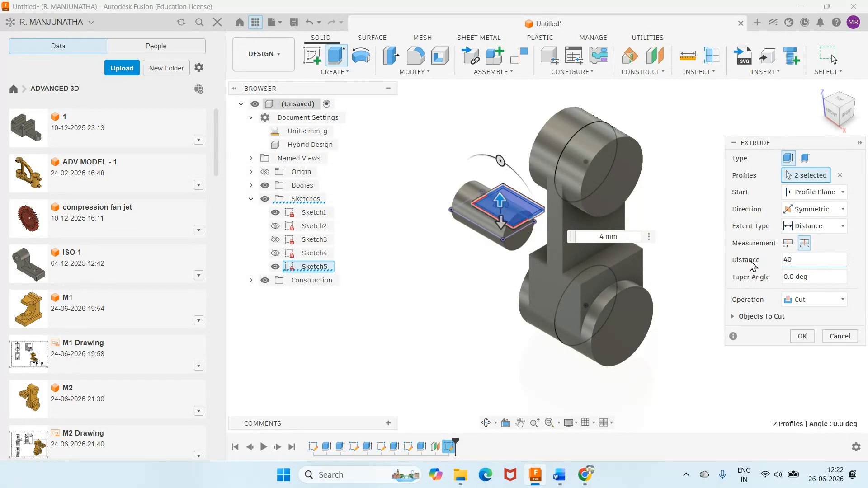
pyautogui.click(813, 301)
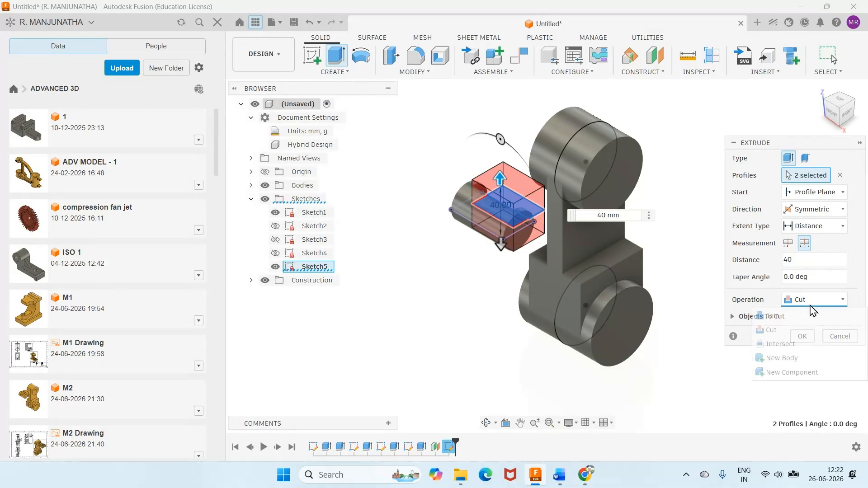
pyautogui.click(804, 315)
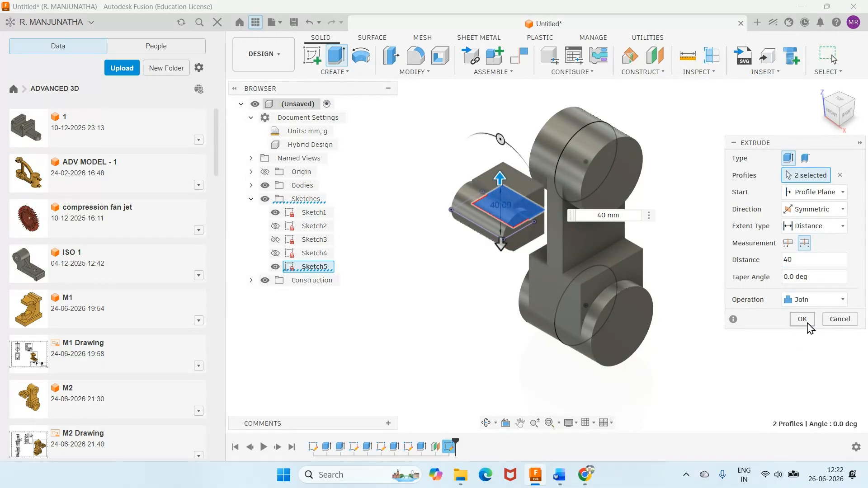
pyautogui.click(802, 319)
# - Edit the block's extrusion to a whole length of 30 mm and consult the reference drawing
pyautogui.scroll(6, 487, 196)
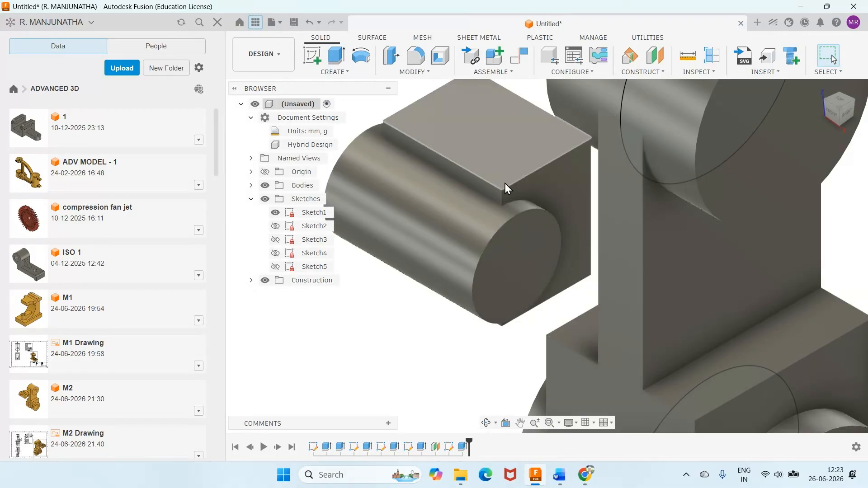
pyautogui.rightClick(462, 452)
pyautogui.click(495, 324)
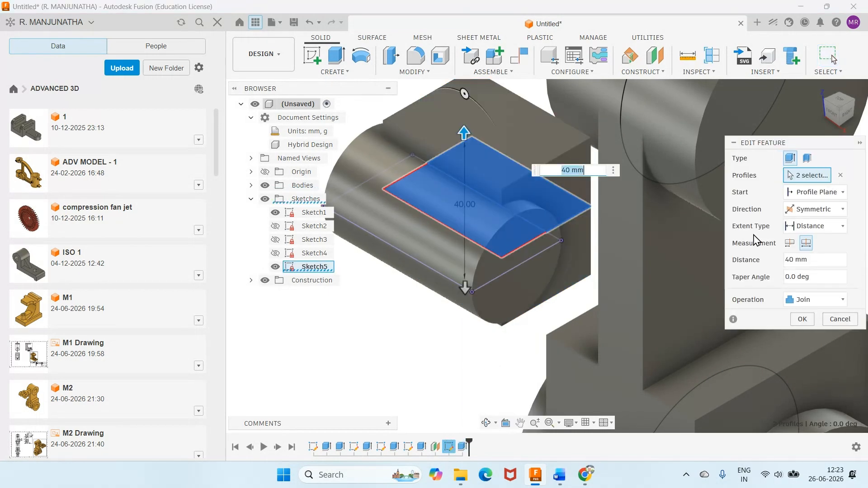
pyautogui.moveTo(824, 261); pyautogui.dragTo(785, 269)
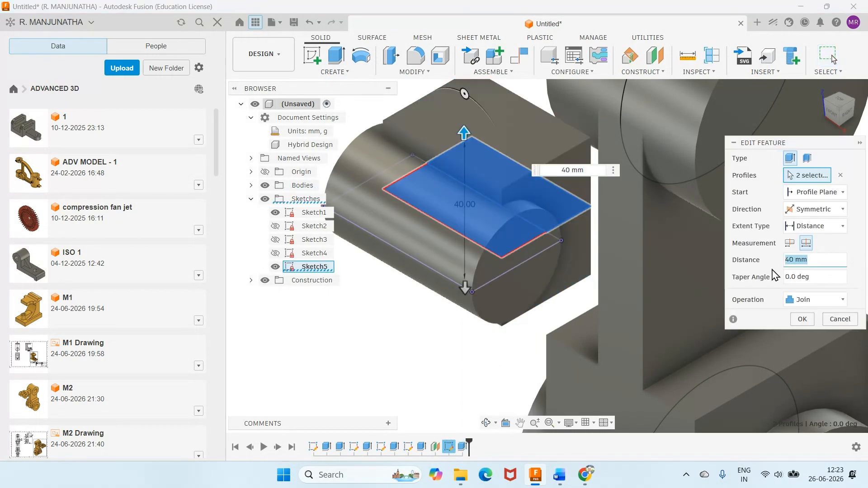
pyautogui.write('30')
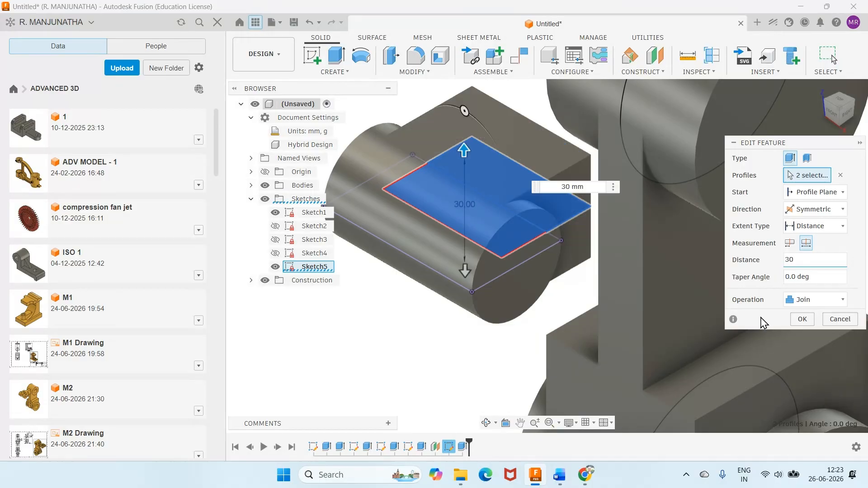
pyautogui.click(801, 319)
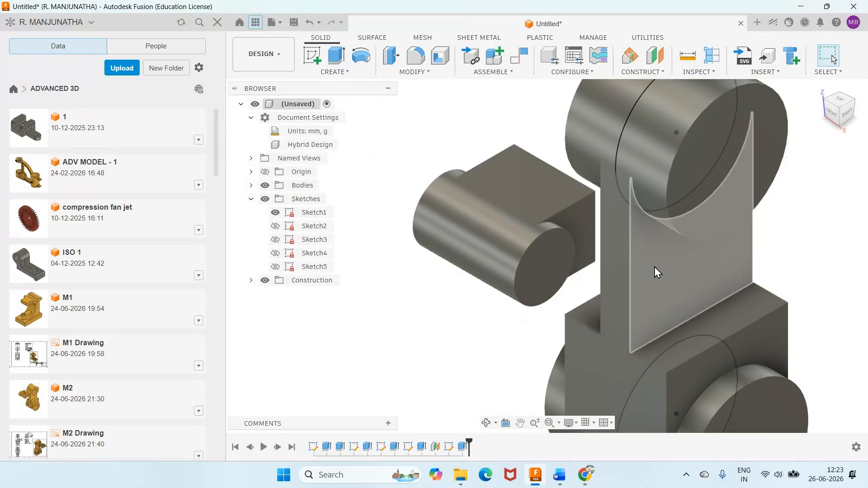
pyautogui.click(561, 475)
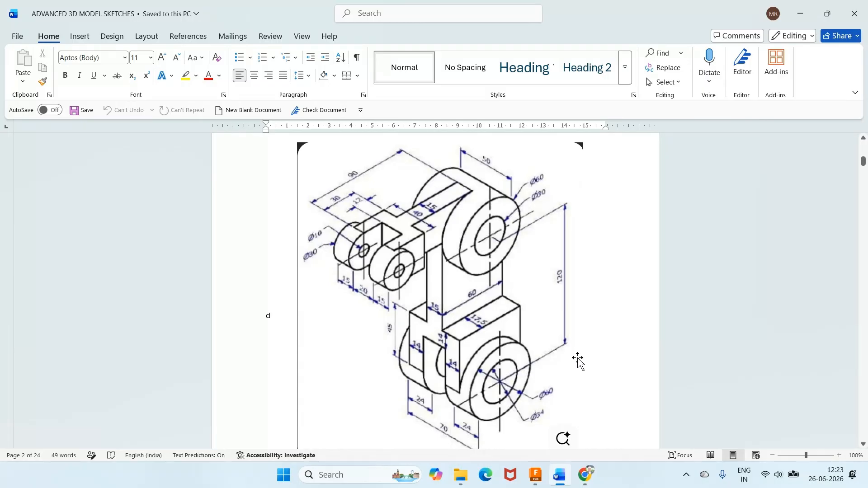
# - Return to Fusion, start a sketch on the connecting block's upper face and project the small cylinder body's outline into it
pyautogui.click(535, 474)
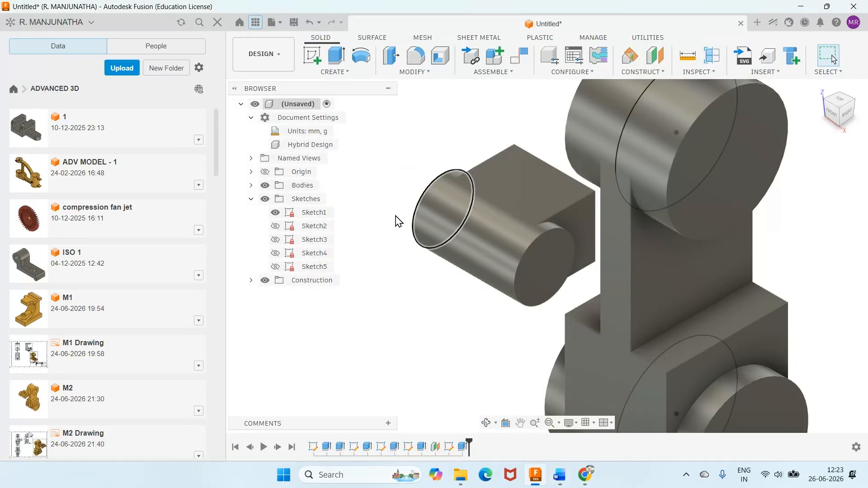
pyautogui.click(311, 56)
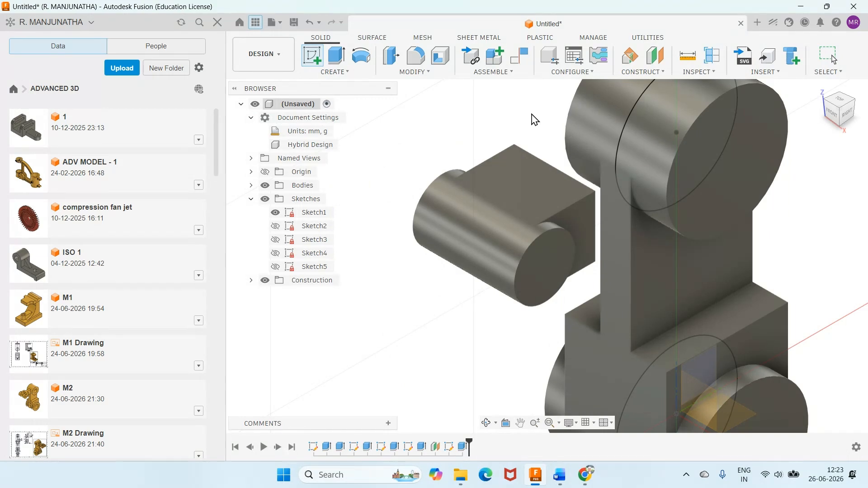
pyautogui.click(531, 174)
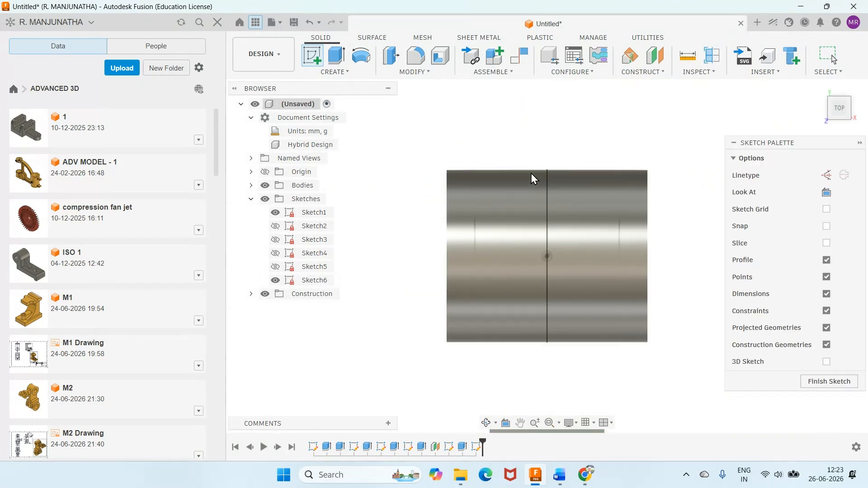
pyautogui.scroll(-6, 611, 342)
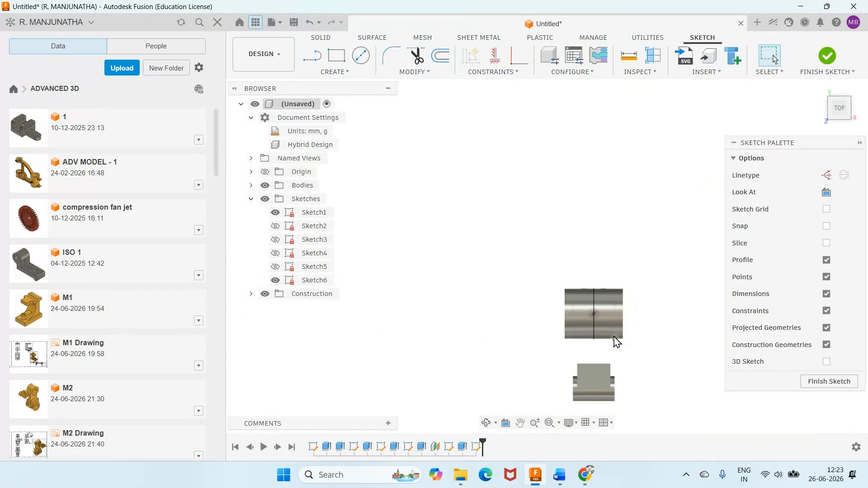
pyautogui.scroll(8, 629, 414)
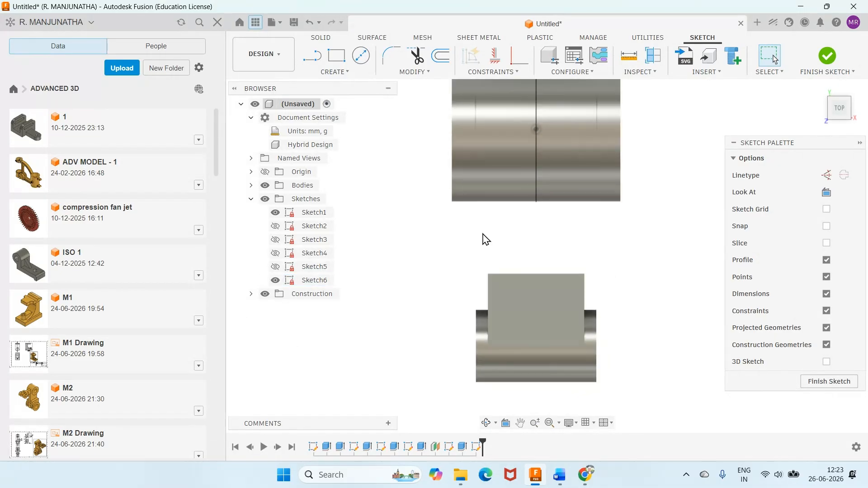
pyautogui.click(336, 55)
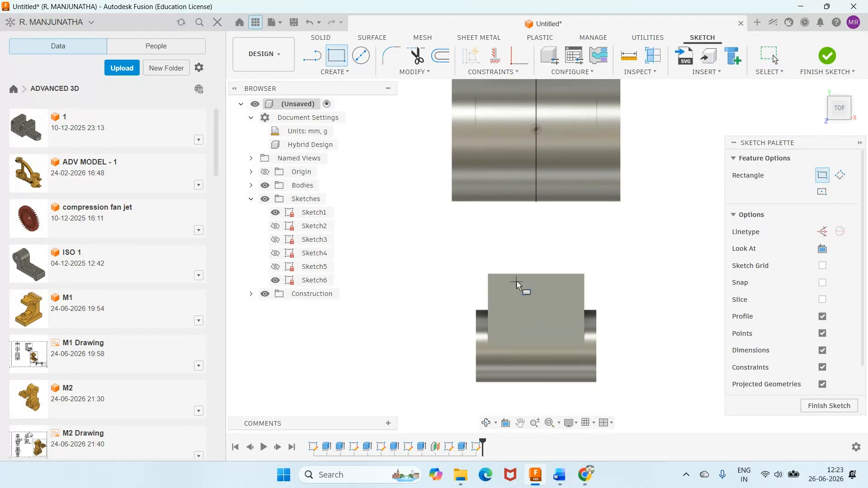
pyautogui.press('Escape')
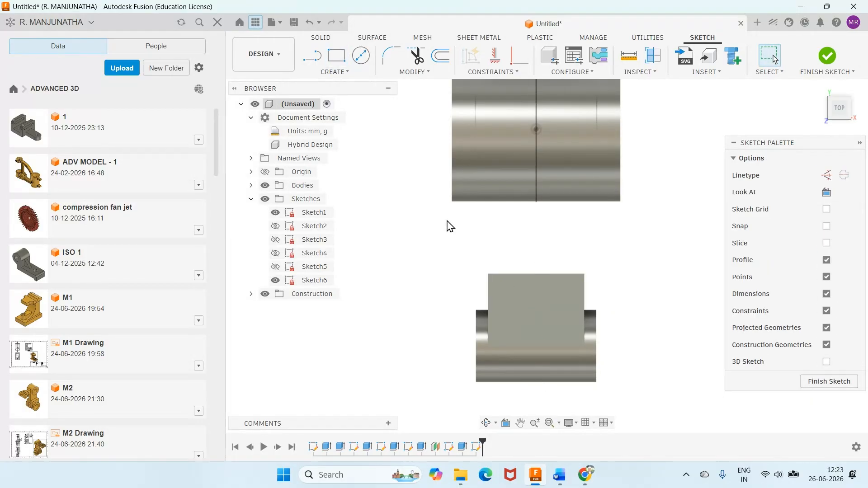
pyautogui.press('p')
pyautogui.click(537, 315)
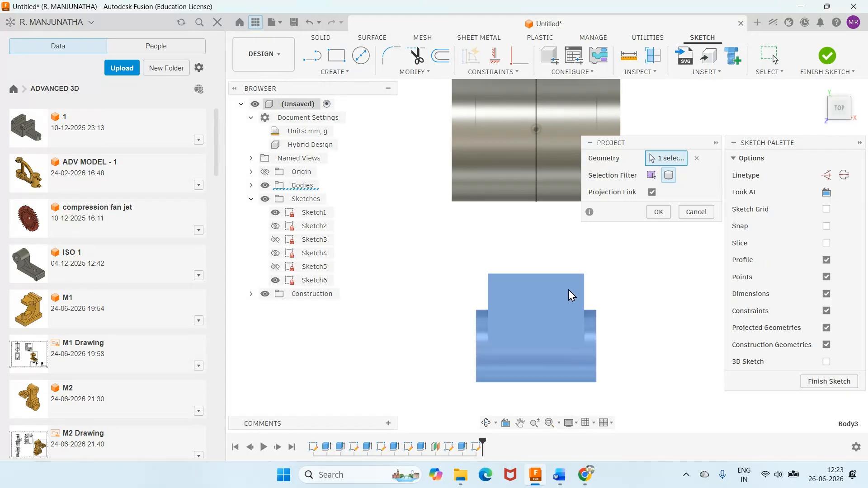
pyautogui.click(658, 212)
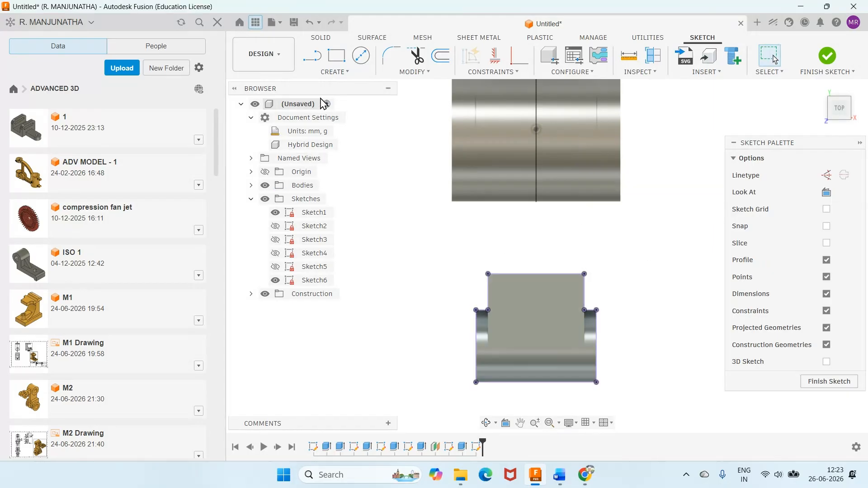
# - Sketch a narrow rectangle about 64 mm long from the block outline's rear edge into the large upper cylinder
pyautogui.click(336, 55)
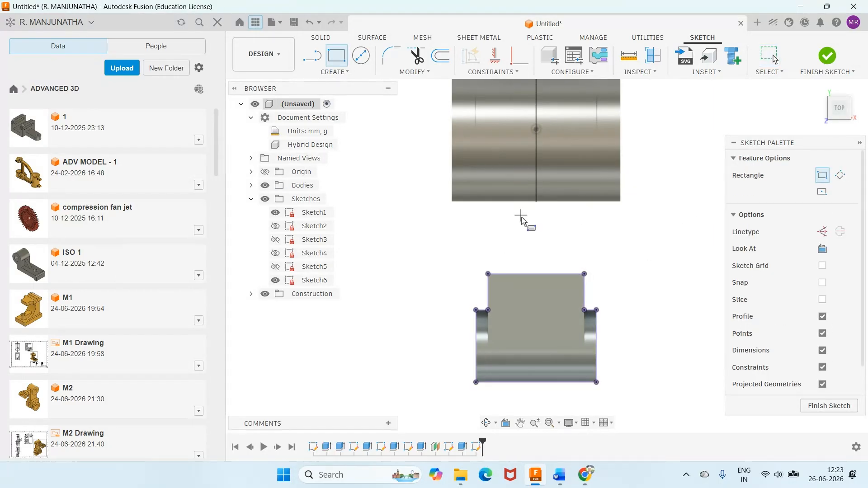
pyautogui.click(519, 274)
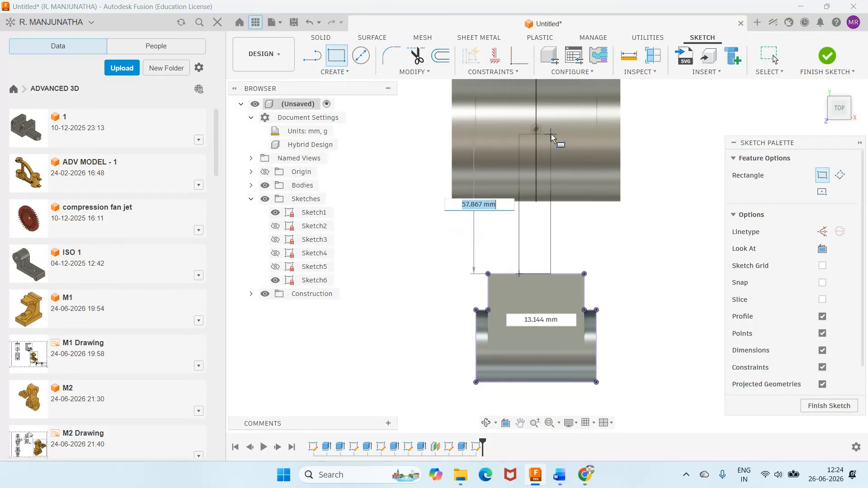
pyautogui.click(552, 120)
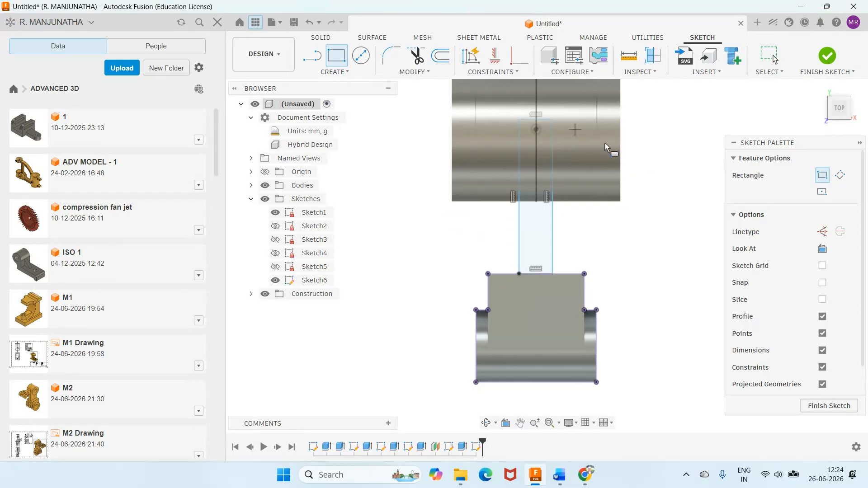
pyautogui.press('Escape')
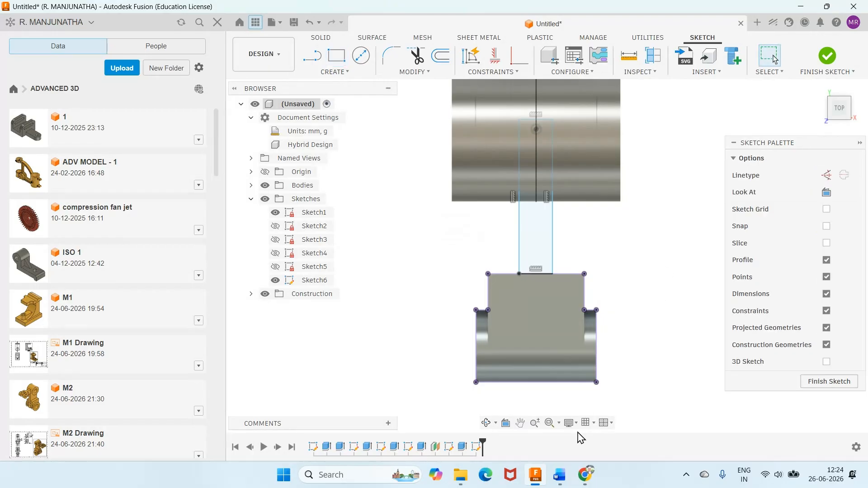
# - Check the Word reference drawing and dimension the rectangle's left edge 12.5 mm from the block outline's left edge
pyautogui.click(559, 475)
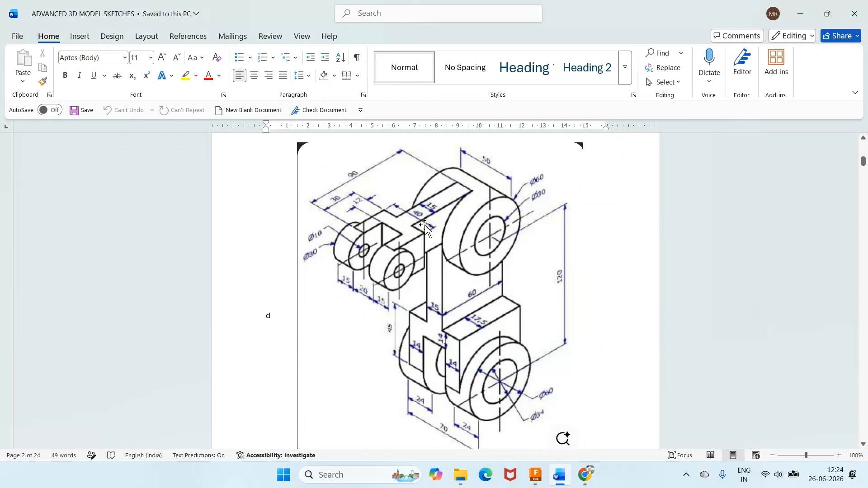
pyautogui.click(535, 475)
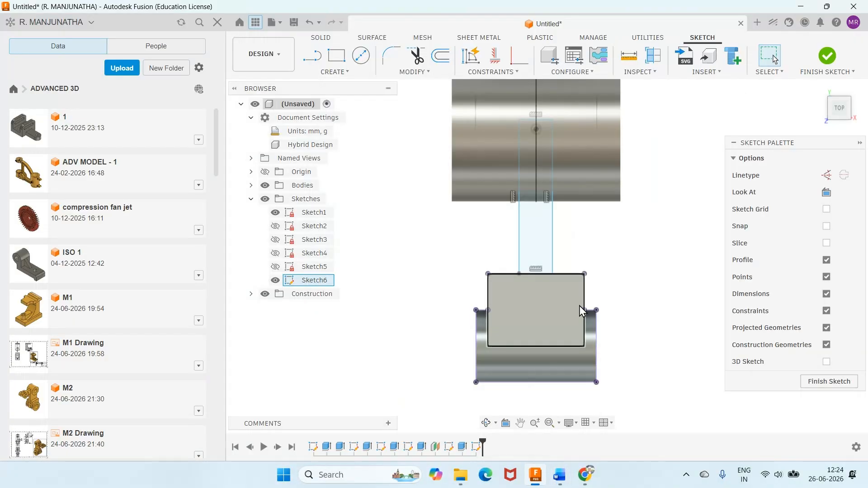
pyautogui.click(488, 295)
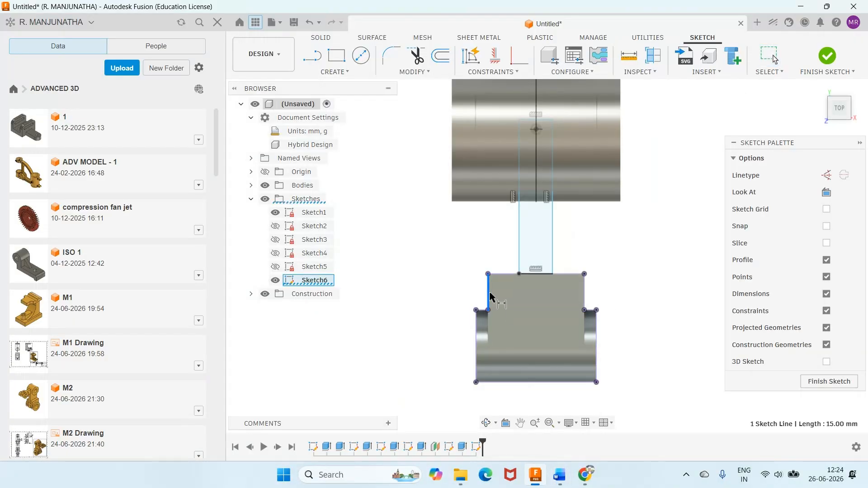
pyautogui.click(519, 251)
pyautogui.click(506, 239)
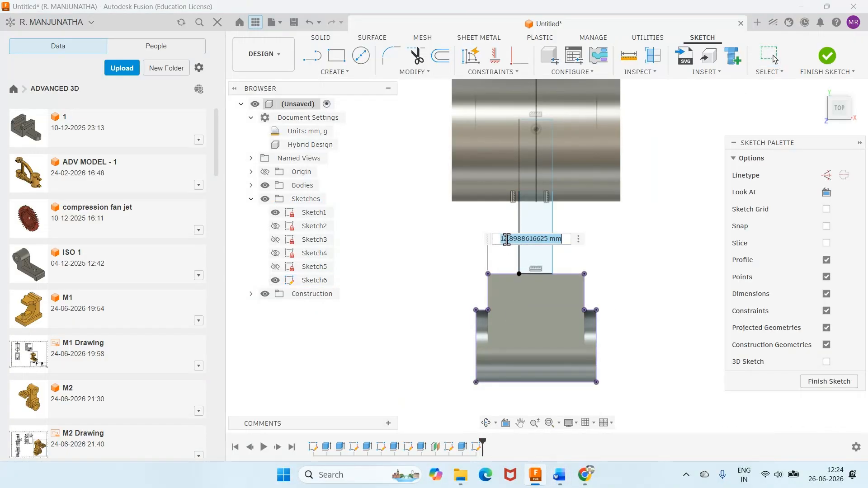
pyautogui.write('12.5')
pyautogui.press('Return')
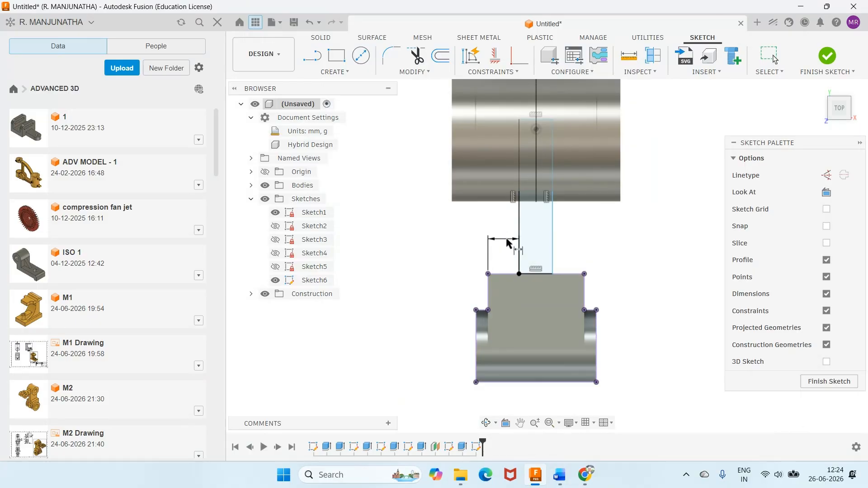
# - Dimension the rectangle's right edge 12.5 mm from the block outline's right corner and check the rectangle's width
pyautogui.click(552, 249)
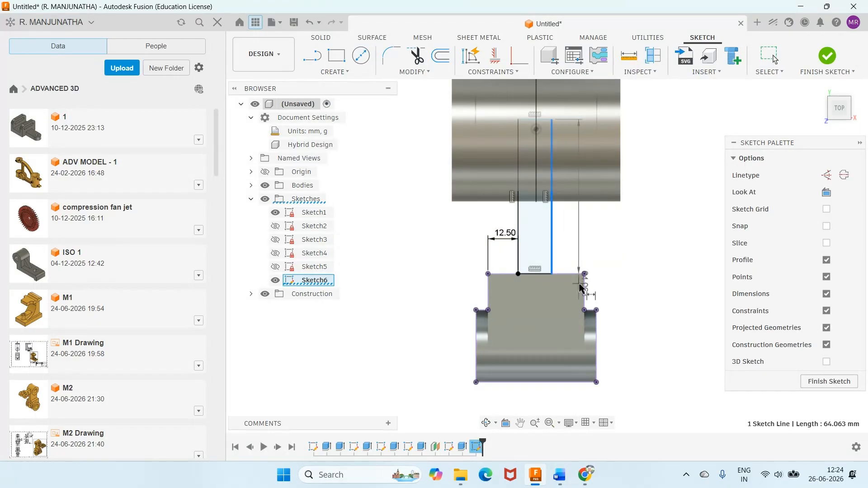
pyautogui.click(584, 274)
pyautogui.click(577, 242)
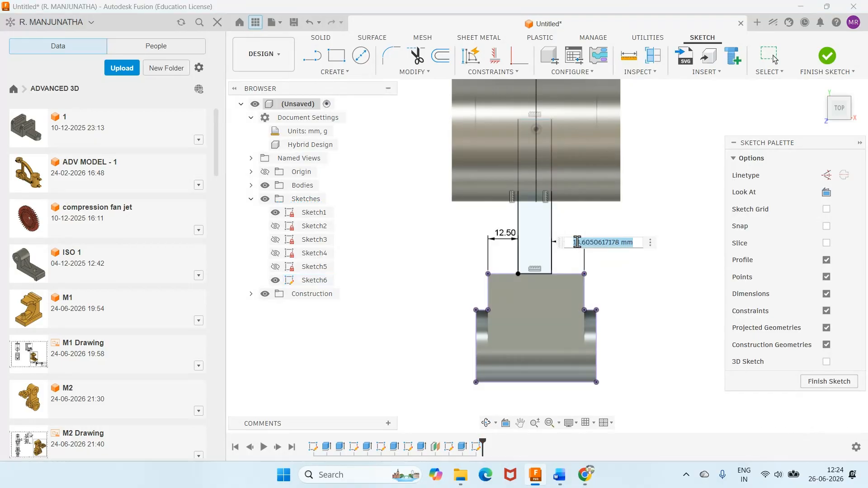
pyautogui.write('12')
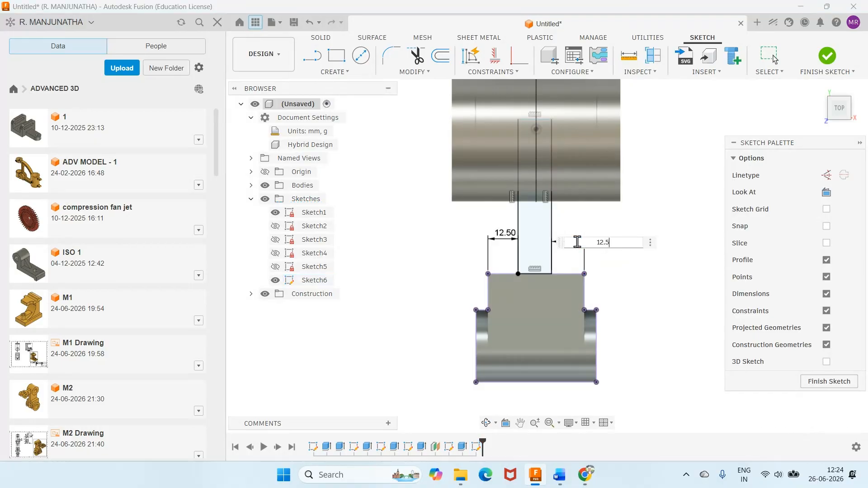
pyautogui.write('.5')
pyautogui.press('Return')
pyautogui.click(519, 227)
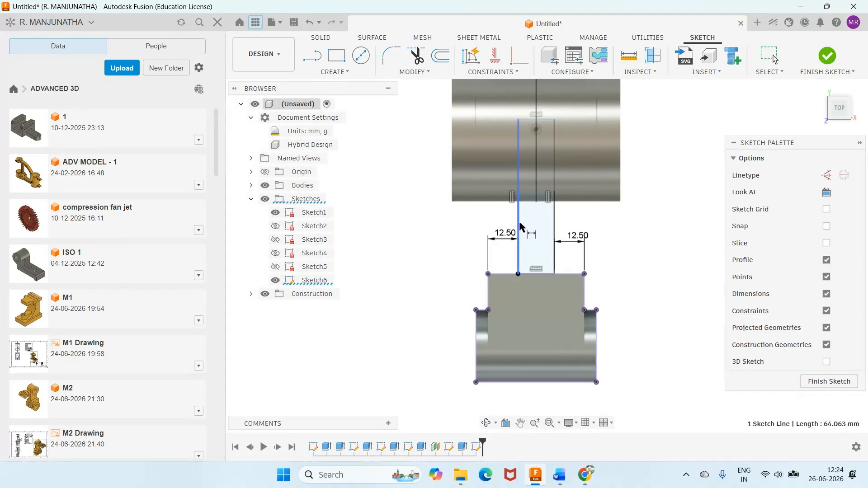
pyautogui.click(554, 217)
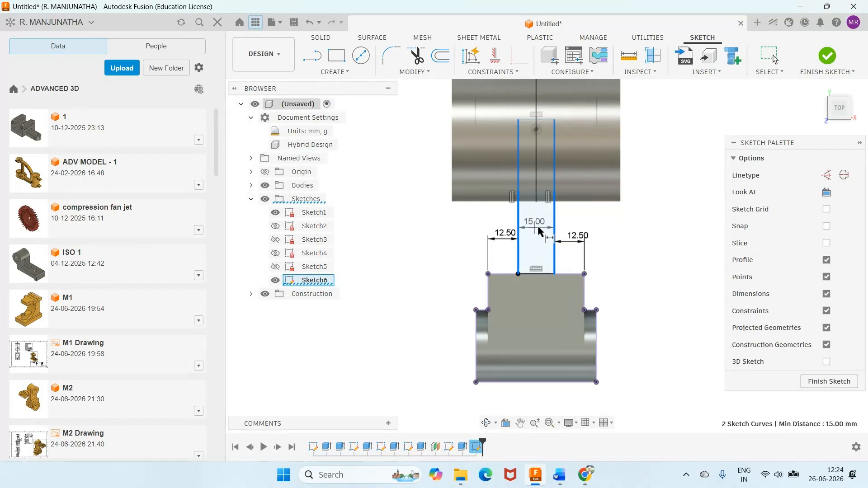
pyautogui.press('Escape')
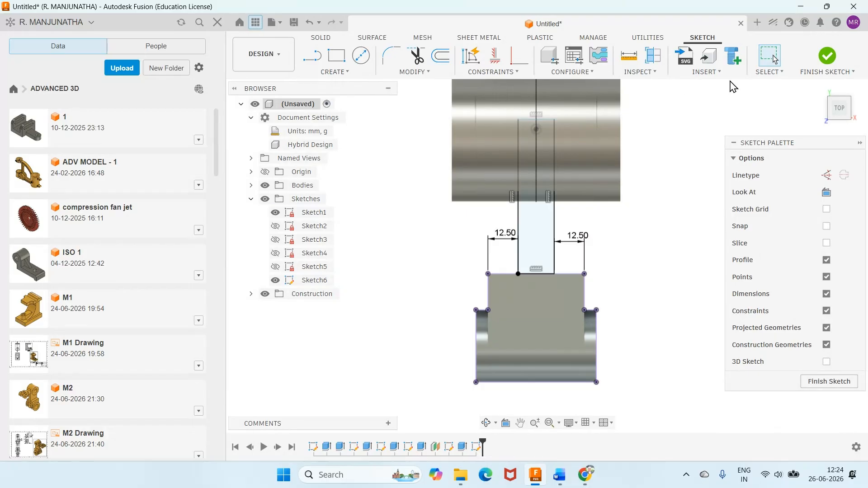
# - Finish the sketch and extrude the narrow rectangle by -30 mm, joining the block to the large upper cylinder
pyautogui.click(827, 55)
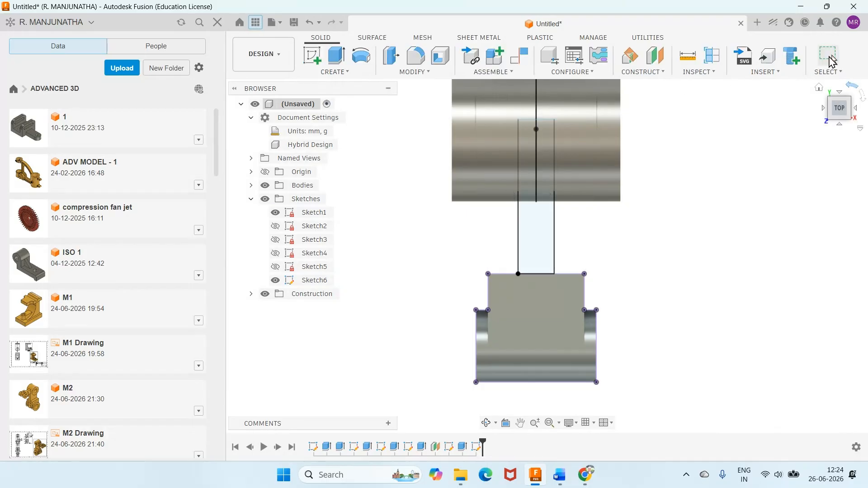
pyautogui.click(819, 87)
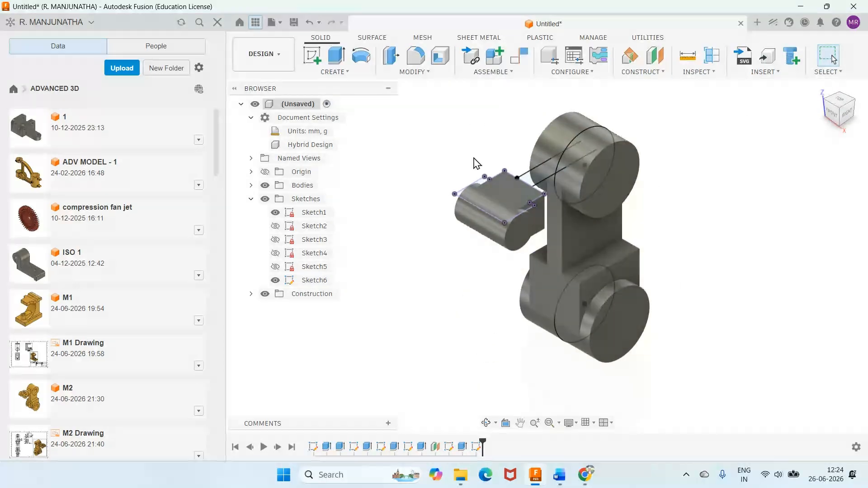
pyautogui.click(335, 55)
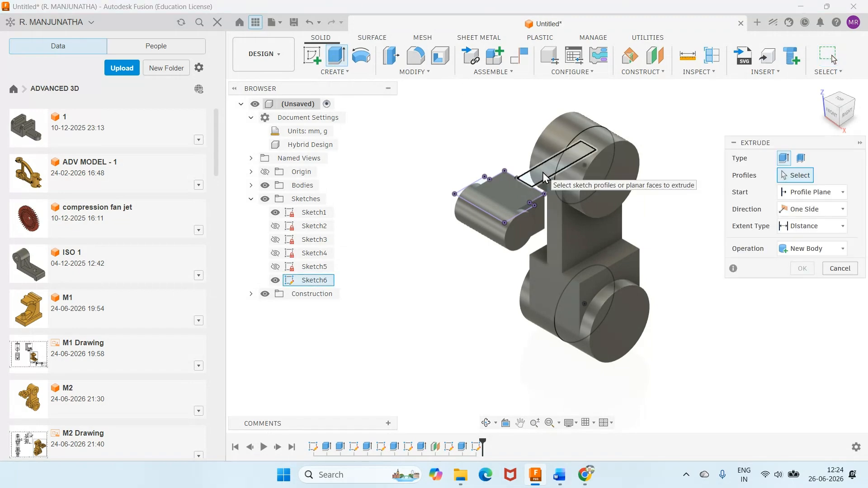
pyautogui.click(543, 172)
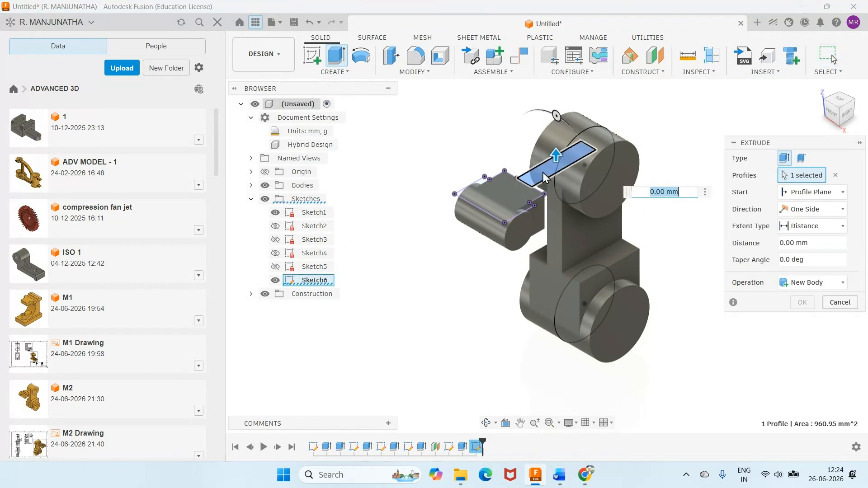
pyautogui.click(817, 243)
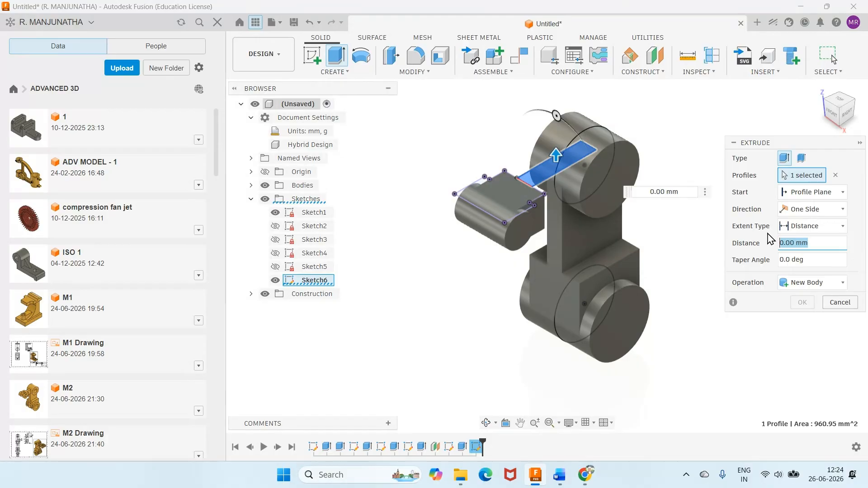
pyautogui.write('-30')
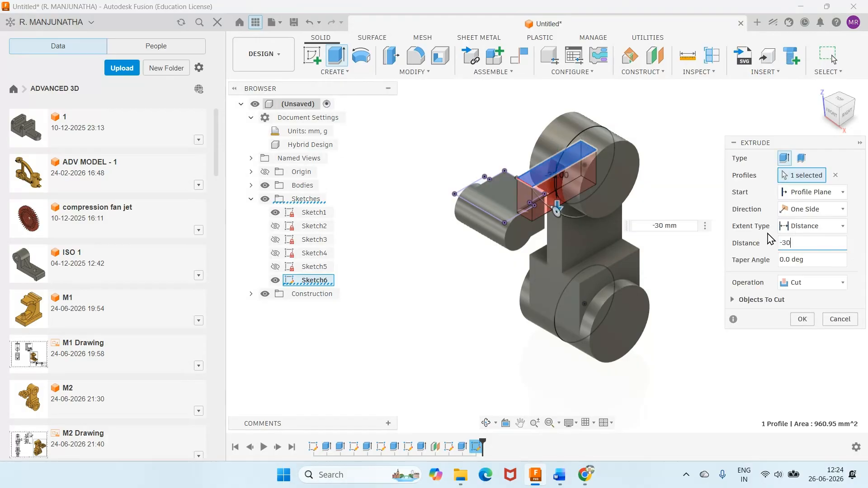
pyautogui.click(813, 282)
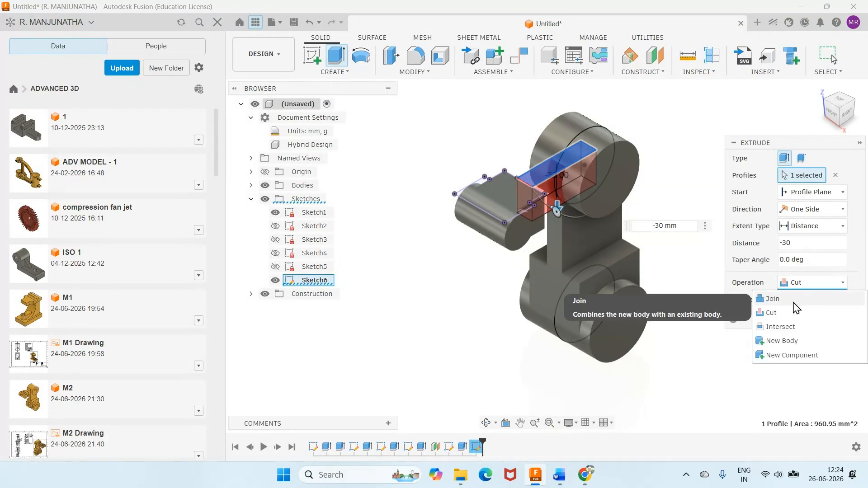
pyautogui.click(797, 299)
pyautogui.click(802, 303)
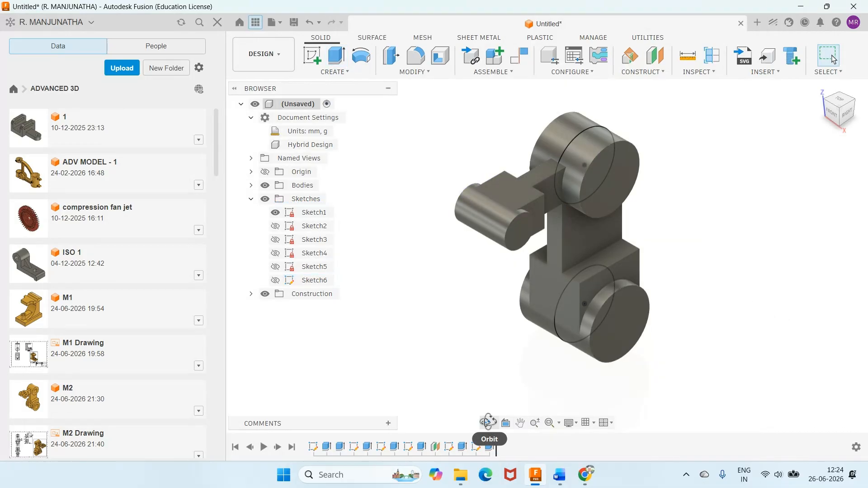
# - Inspect the joined arm from another angle, hide all sketches and consult the Word reference drawing
pyautogui.click(486, 422)
pyautogui.moveTo(514, 300); pyautogui.dragTo(495, 322)
pyautogui.rightClick(485, 294)
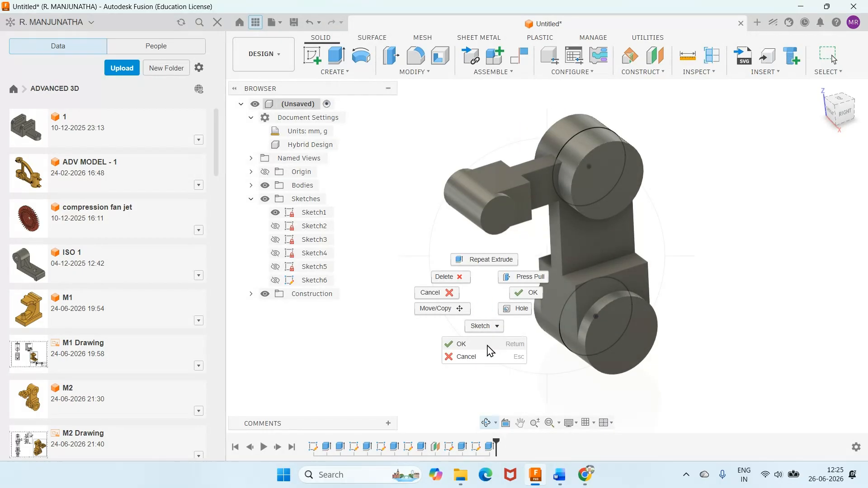
pyautogui.click(458, 343)
pyautogui.click(265, 200)
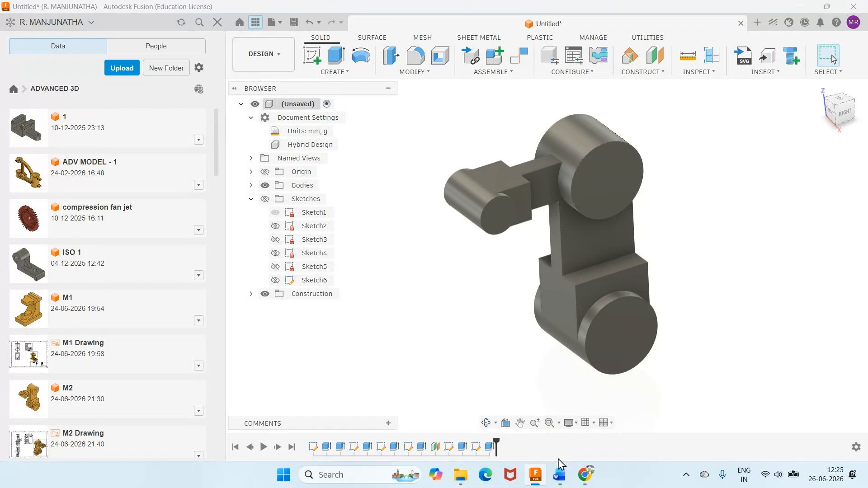
pyautogui.click(559, 475)
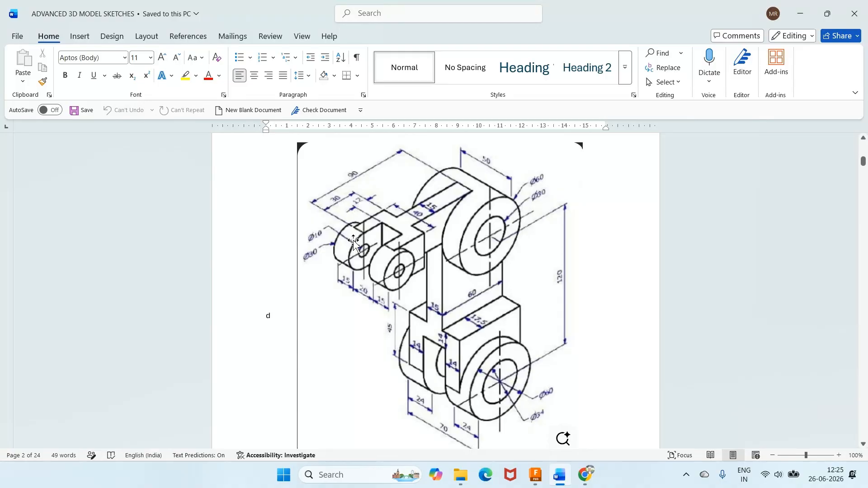
# - Switch back to Autodesk Fusion and start a sketch on the flat front face of the lower block and vertical web
pyautogui.moveTo(538, 476)
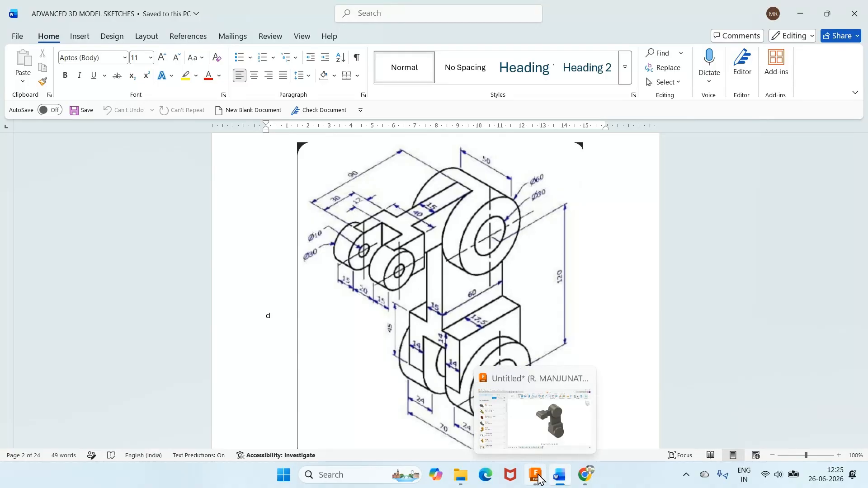
pyautogui.click(538, 479)
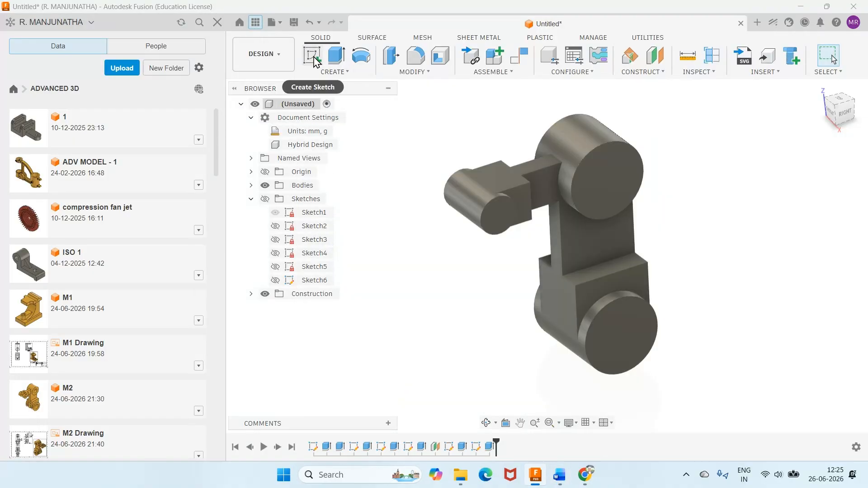
pyautogui.click(554, 312)
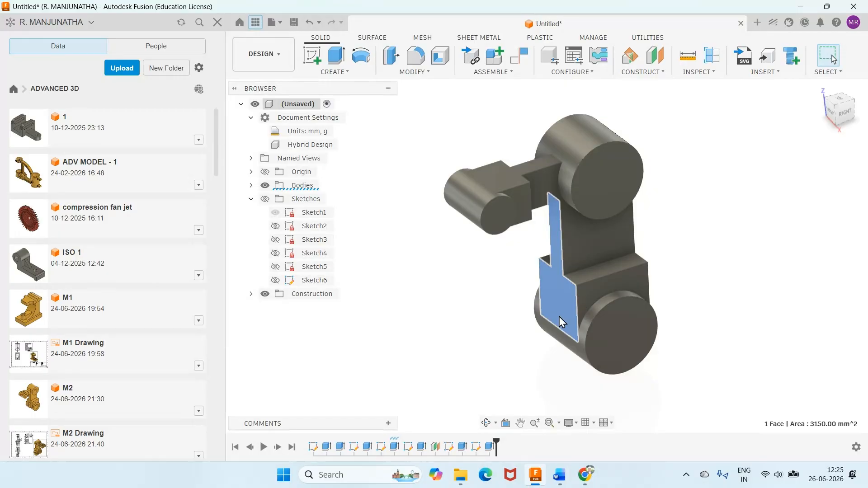
pyautogui.press('Escape')
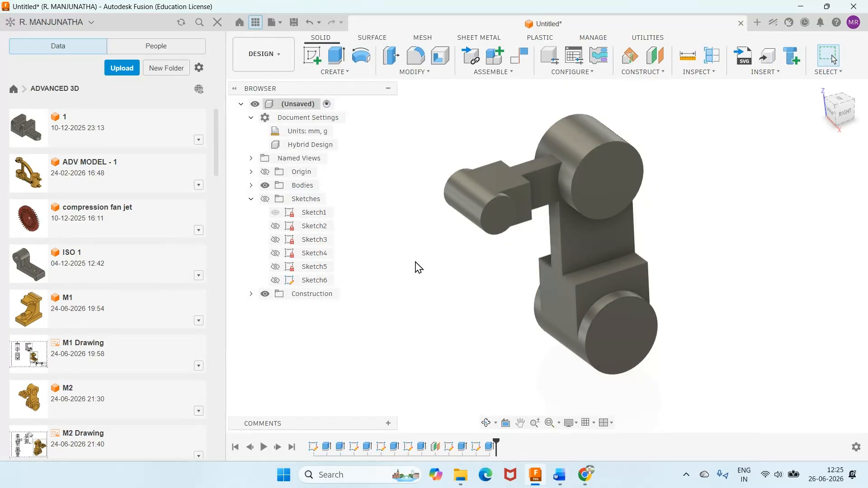
pyautogui.click(313, 55)
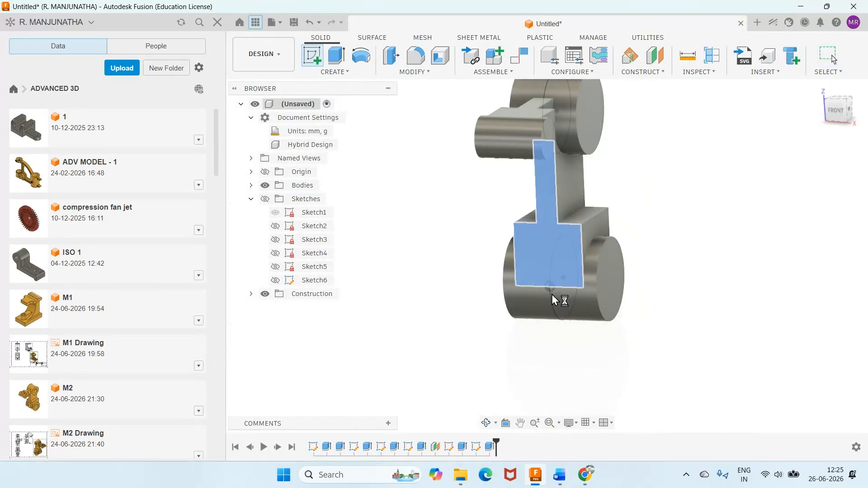
pyautogui.click(560, 300)
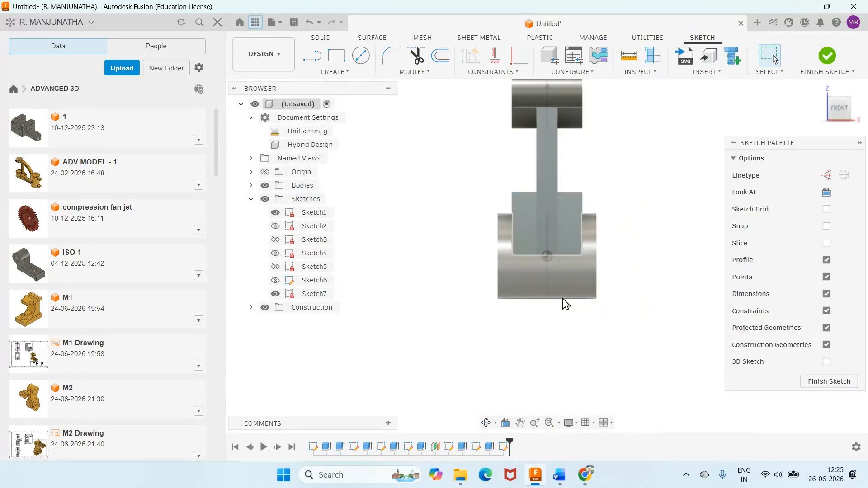
# - Check the Word reference drawing and sketch a rectangle about 29 mm wide and 77 mm tall from inside the block past the lower cylinder
pyautogui.click(536, 479)
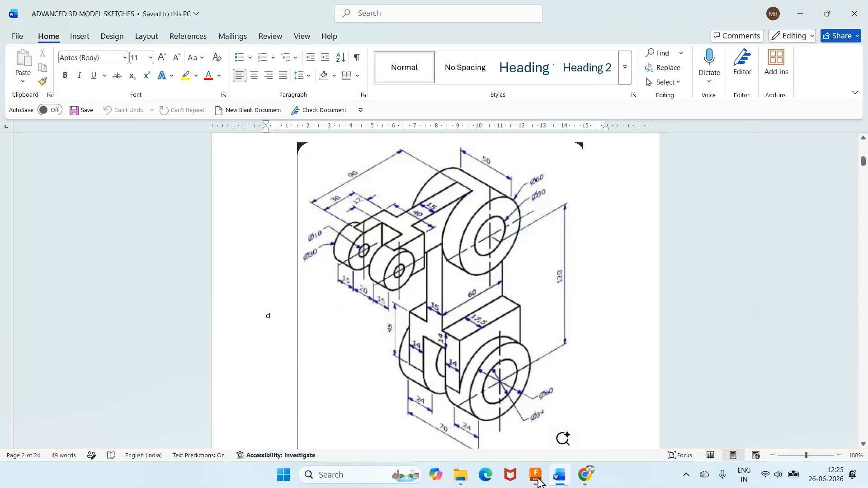
pyautogui.click(564, 483)
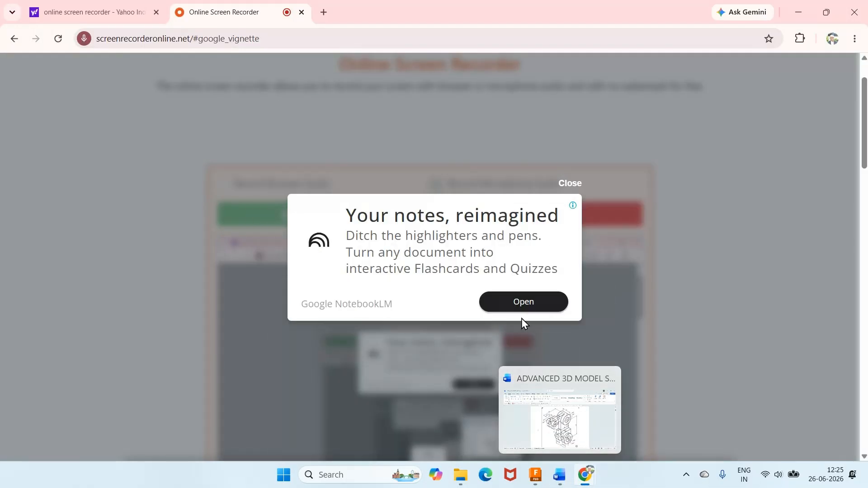
pyautogui.click(537, 480)
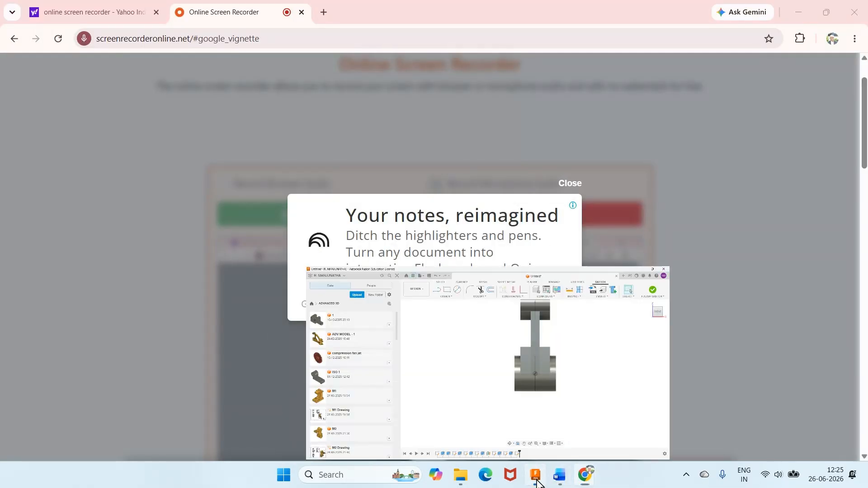
pyautogui.click(336, 55)
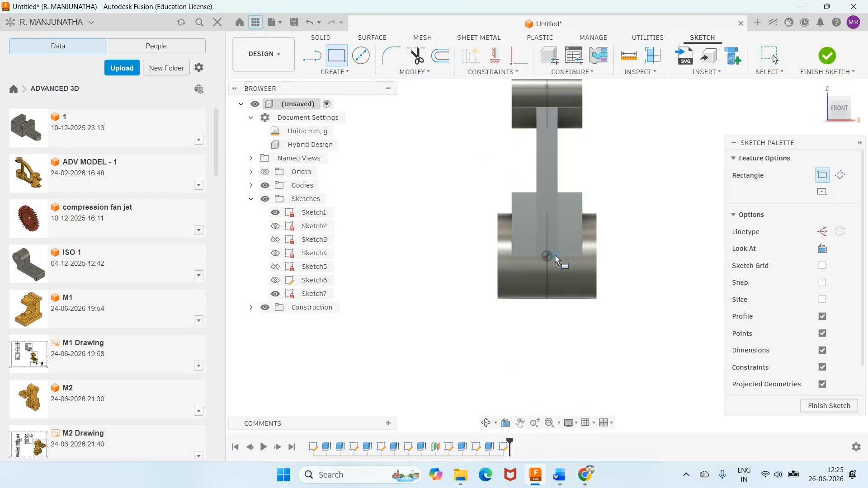
pyautogui.click(524, 220)
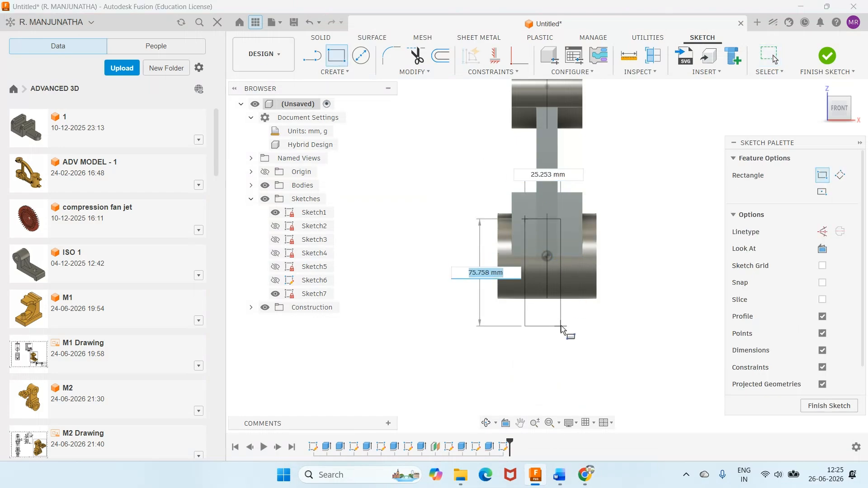
pyautogui.click(566, 329)
pyautogui.scroll(-2, 575, 253)
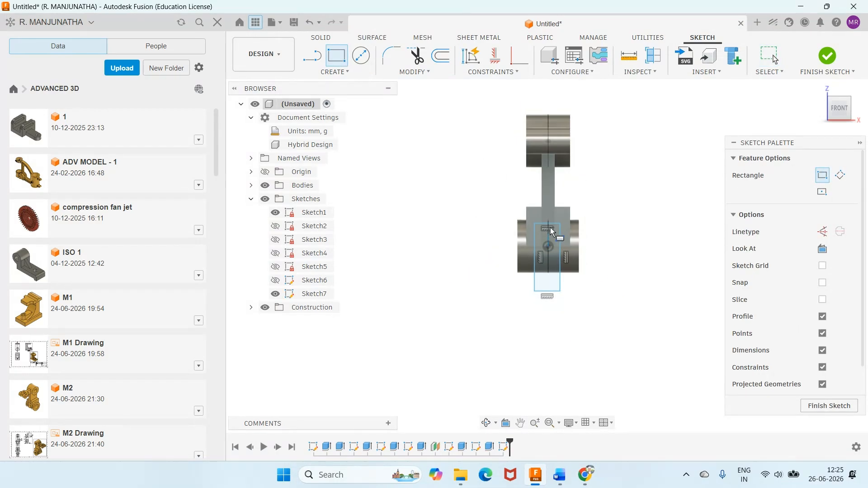
pyautogui.scroll(4, 551, 231)
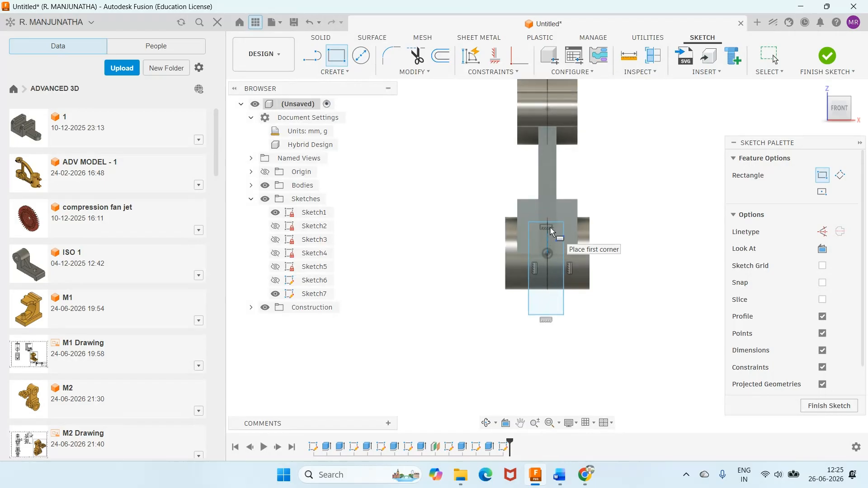
# - Consult the Word reference drawing and dimension the rectangle's top edge 14 mm below the lower block's top edge
pyautogui.click(559, 476)
pyautogui.click(559, 478)
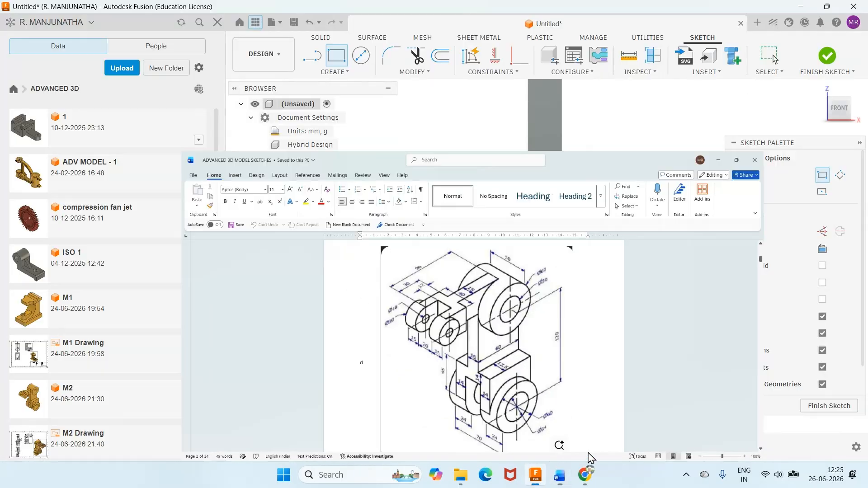
pyautogui.press('d')
pyautogui.click(569, 218)
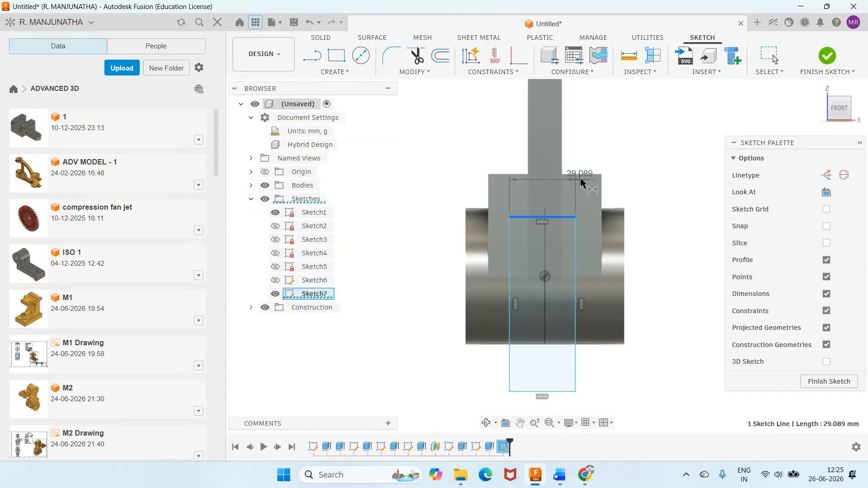
pyautogui.click(582, 174)
pyautogui.click(655, 188)
pyautogui.write('1')
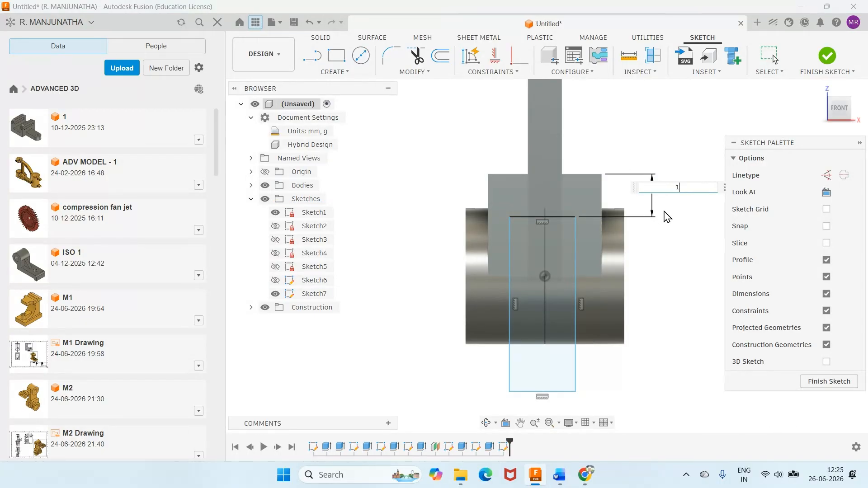
pyautogui.write('4')
pyautogui.press('Return')
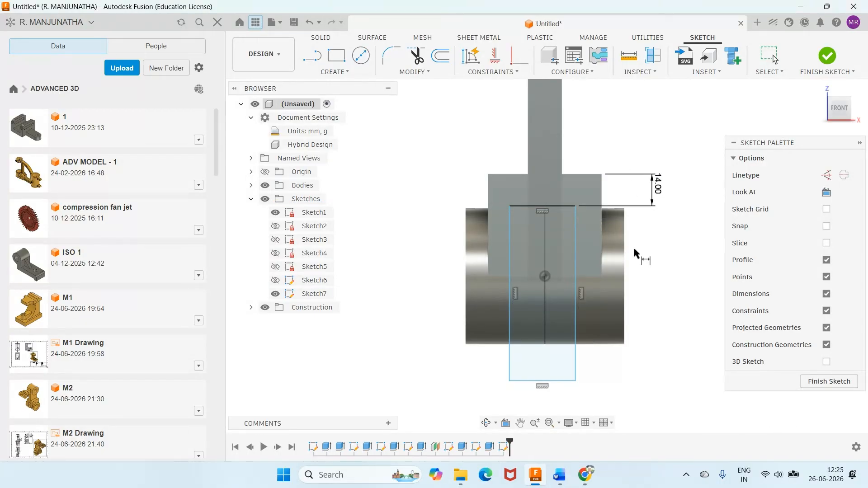
# - Check the slot size in the Word reference drawing and set the rectangle's width to 22 mm
pyautogui.click(561, 474)
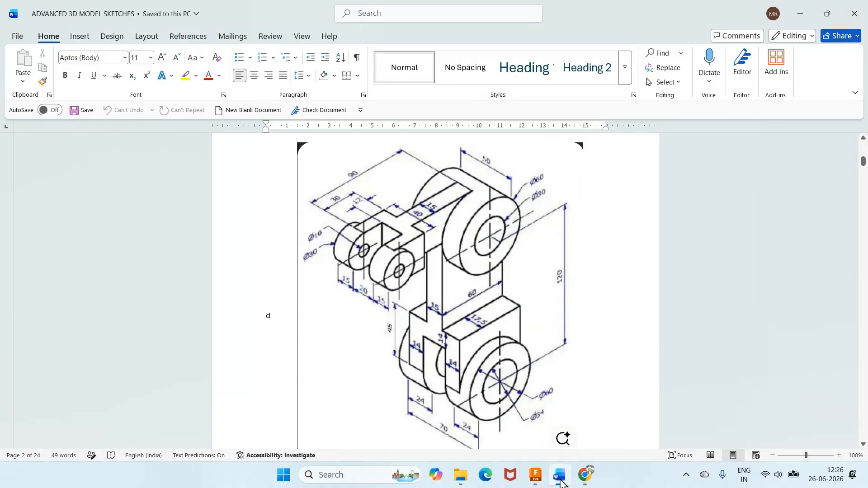
pyautogui.click(561, 481)
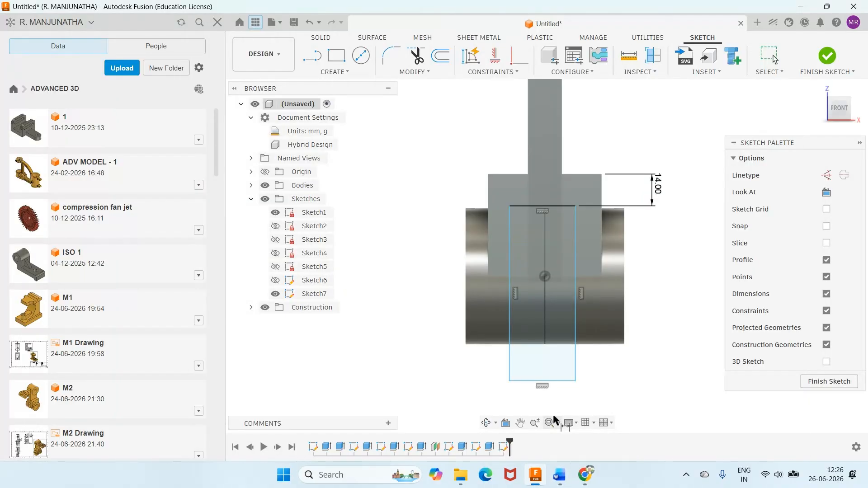
pyautogui.click(562, 382)
pyautogui.click(563, 394)
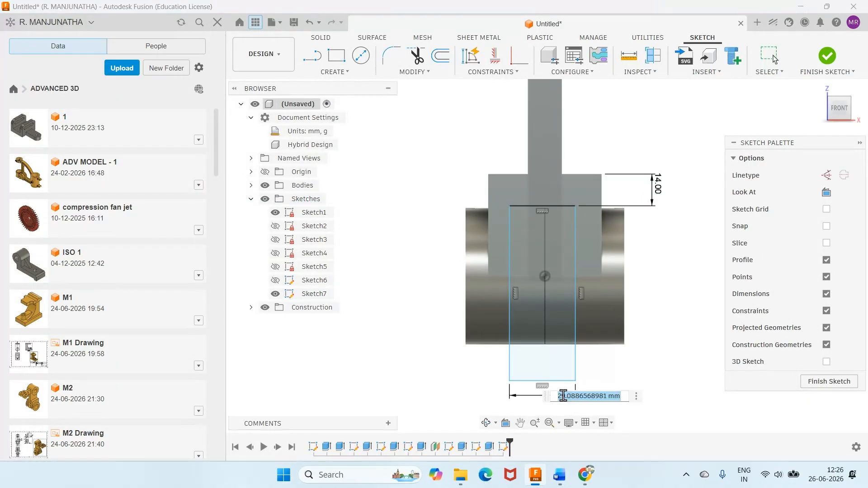
pyautogui.write('22')
pyautogui.press('Return')
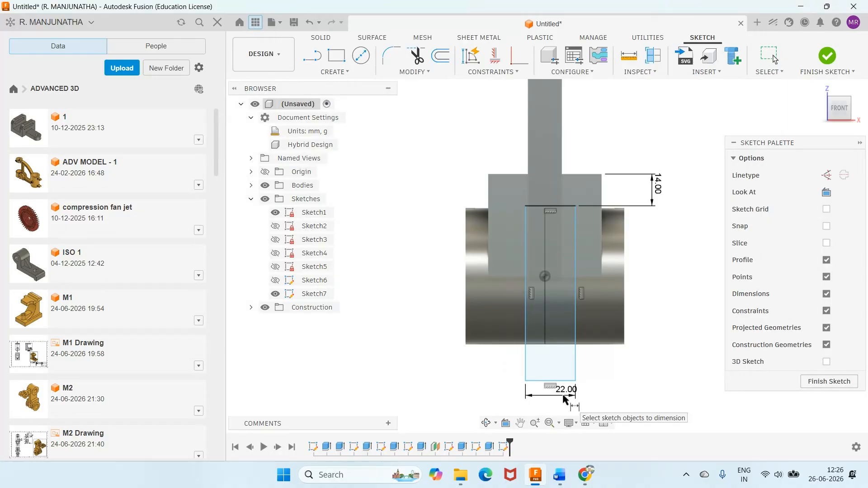
# - Dimension the rectangle's left edge 14 mm from the block's left edge per the Word drawing and check the gap on the right side
pyautogui.click(559, 477)
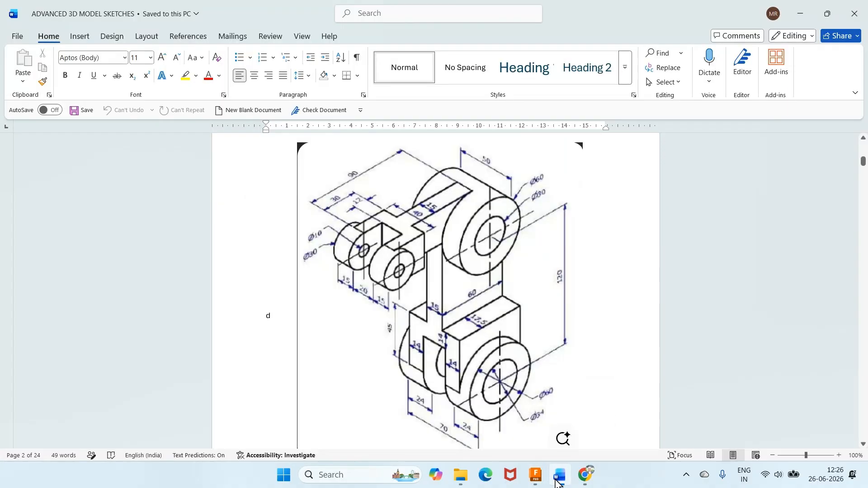
pyautogui.click(558, 477)
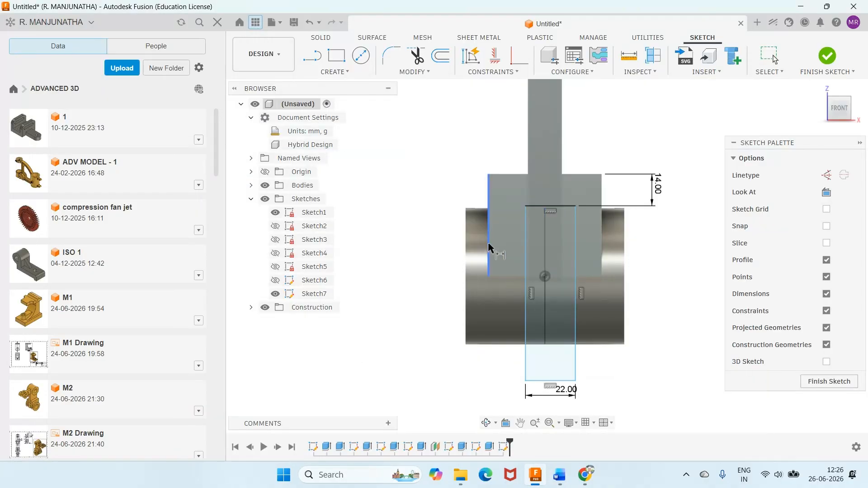
pyautogui.click(489, 235)
pyautogui.click(526, 244)
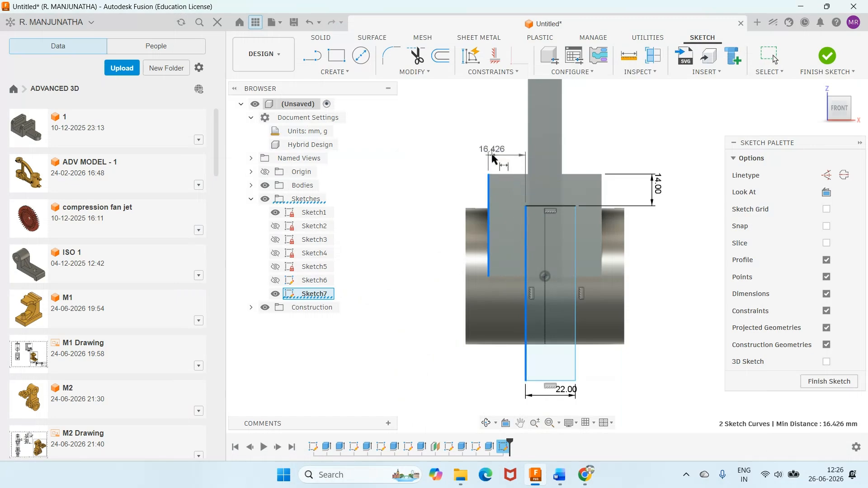
pyautogui.click(493, 155)
pyautogui.write('14')
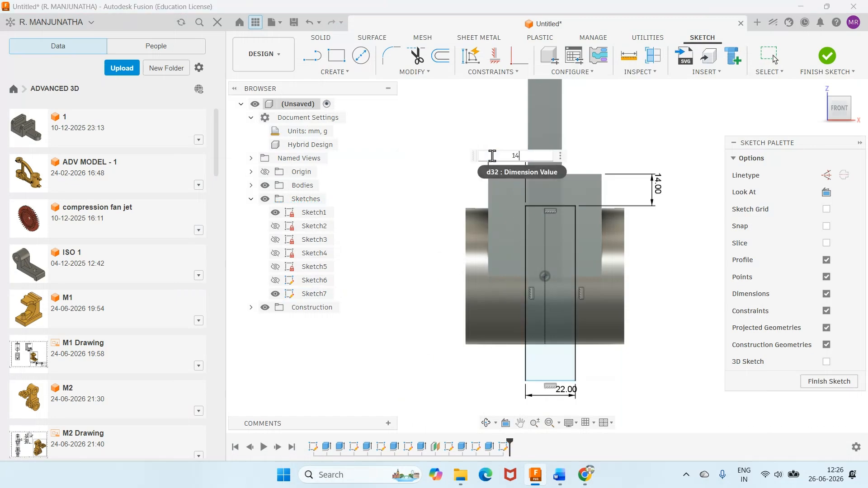
pyautogui.press('Return')
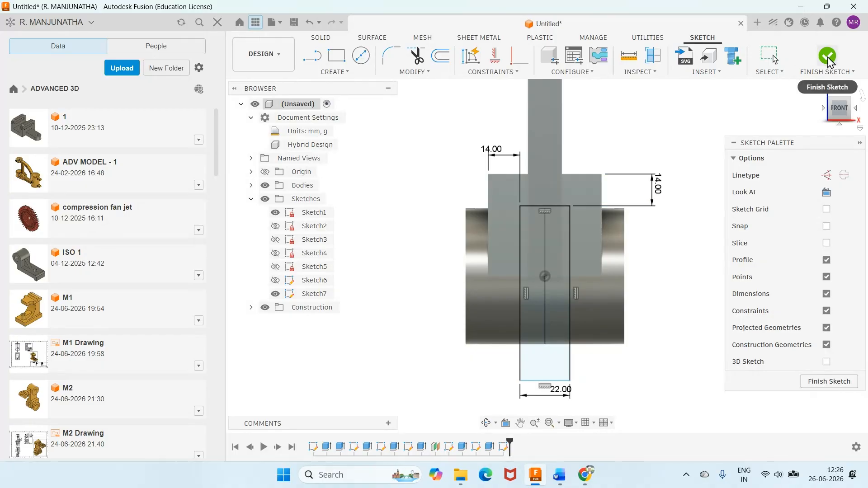
pyautogui.click(569, 248)
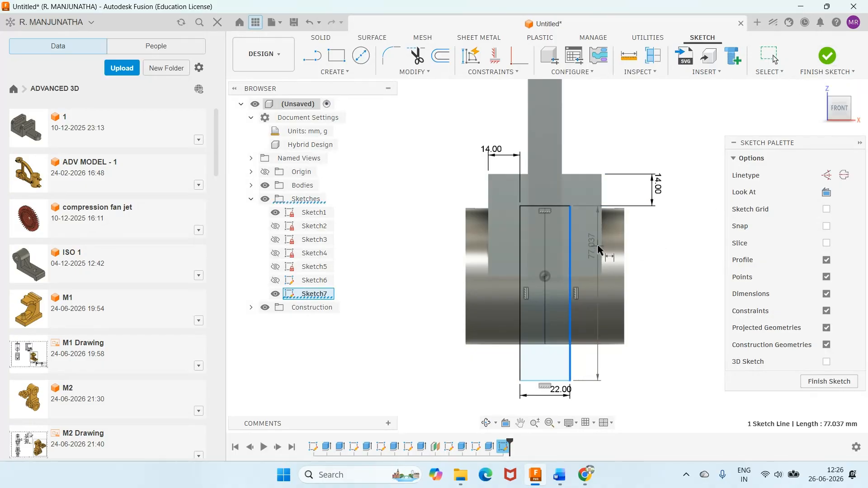
pyautogui.click(601, 252)
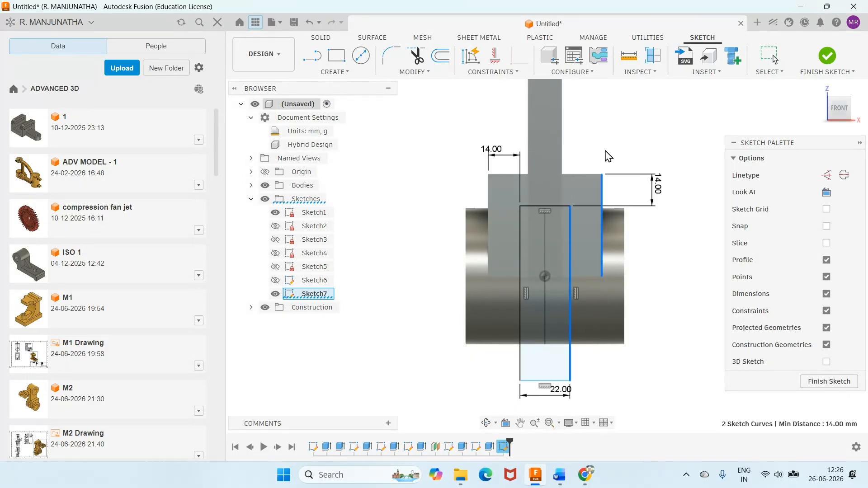
# - Finish the sketch and extrude both slot rectangle profiles as a cut with extent All, flipping the direction into the lower block and cylinder
pyautogui.click(828, 57)
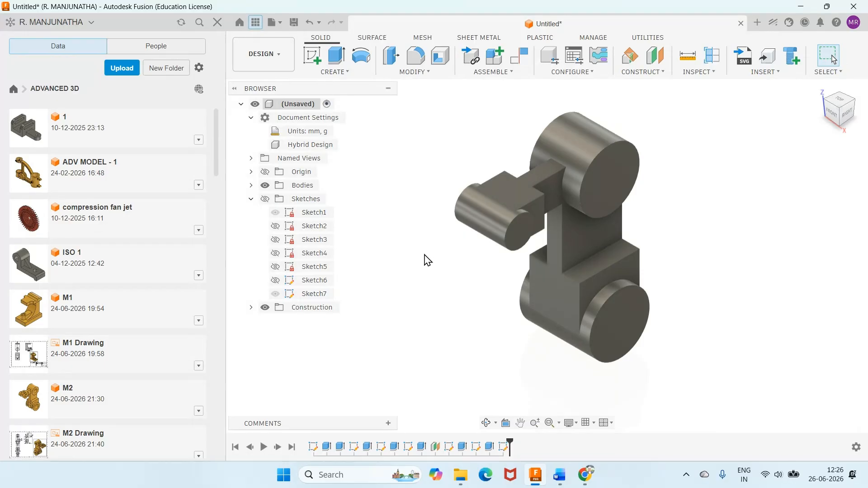
pyautogui.click(336, 55)
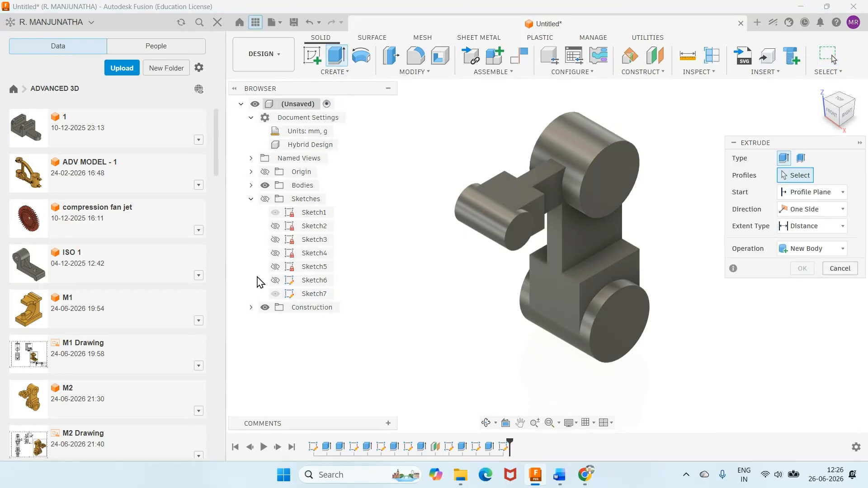
pyautogui.click(265, 198)
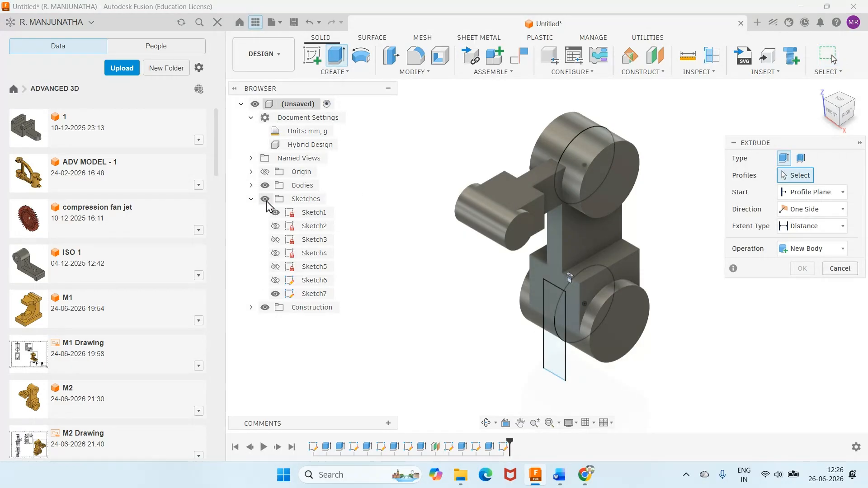
pyautogui.click(555, 302)
pyautogui.click(554, 357)
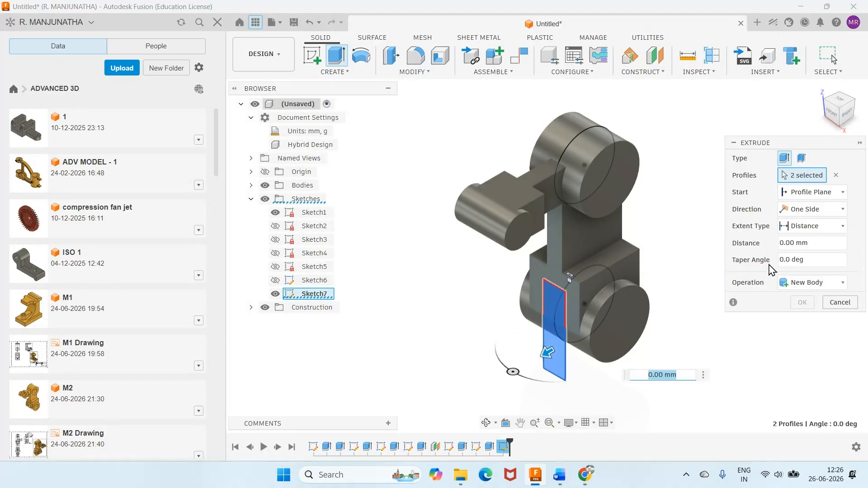
pyautogui.click(802, 228)
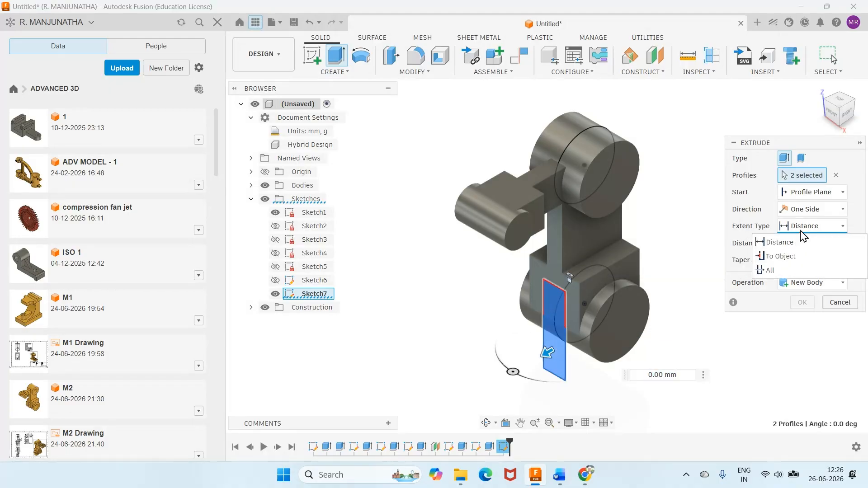
pyautogui.click(809, 193)
pyautogui.click(809, 193)
pyautogui.click(805, 224)
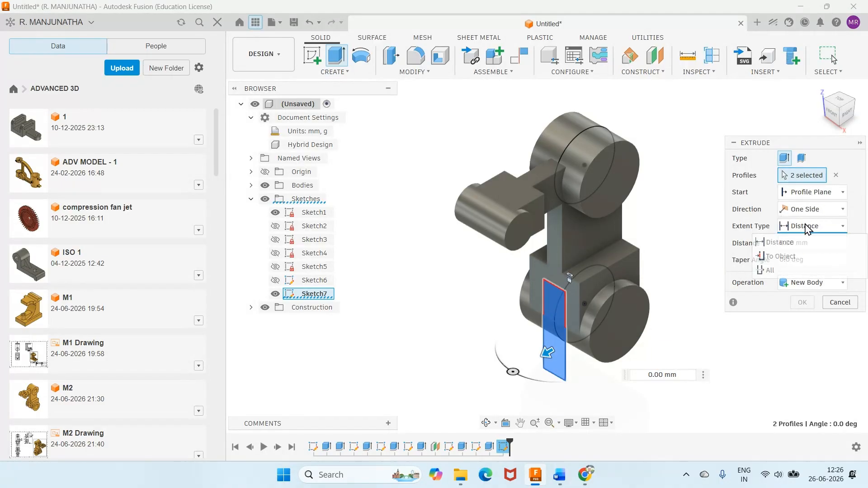
pyautogui.click(771, 271)
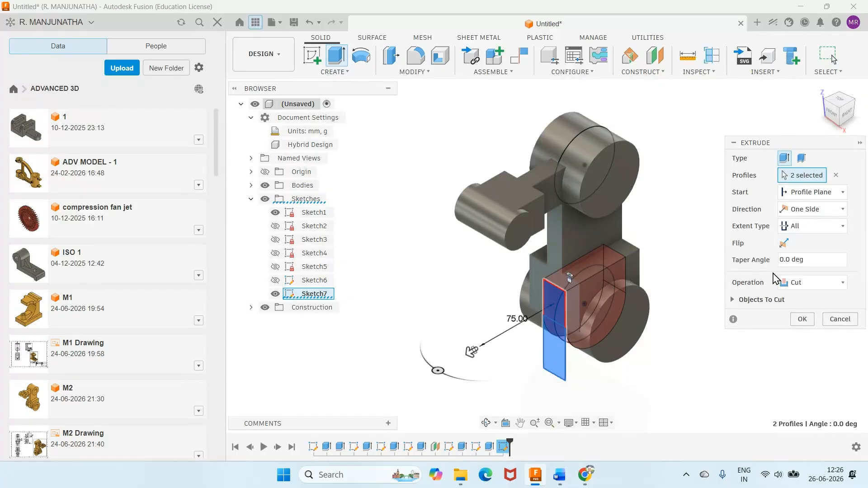
pyautogui.click(784, 244)
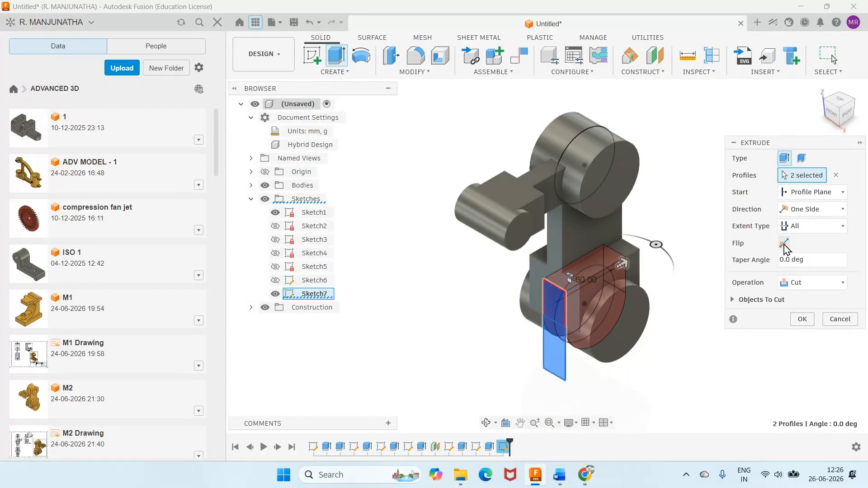
pyautogui.click(802, 319)
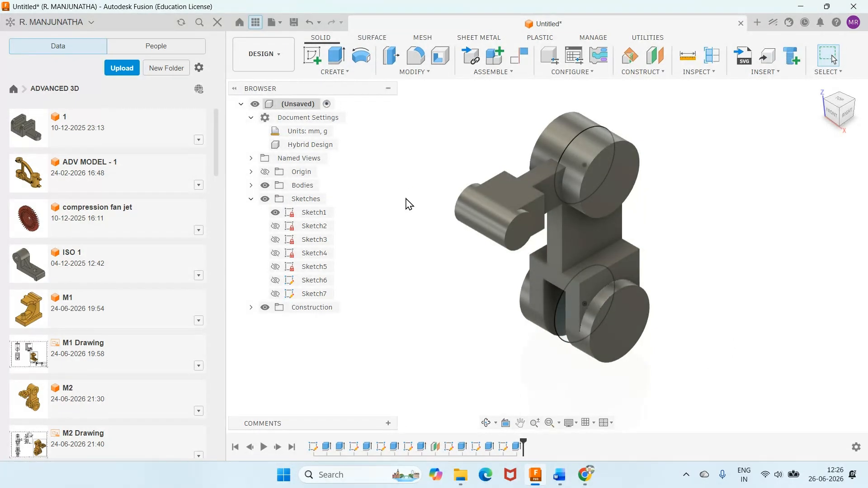
# - Check the bore size in the Word reference drawing and make a 34 mm simple hole through all from the lower cylinder's end face
pyautogui.click(559, 475)
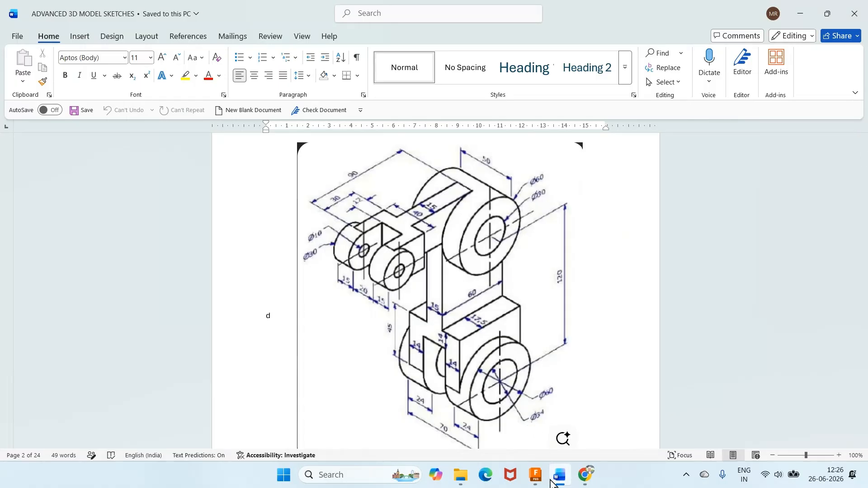
pyautogui.click(535, 475)
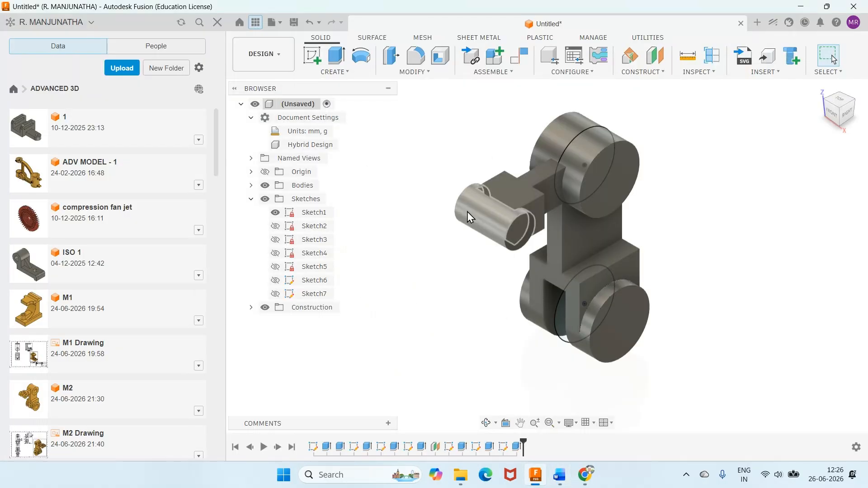
pyautogui.click(337, 72)
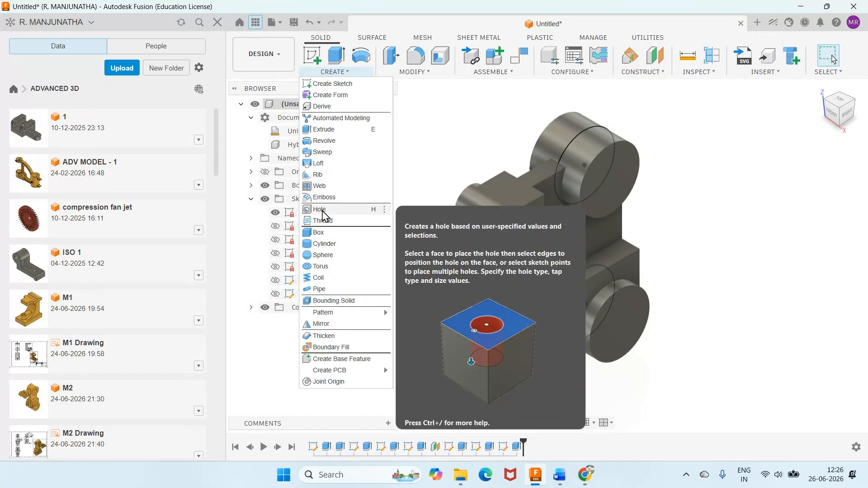
pyautogui.click(323, 213)
pyautogui.click(617, 338)
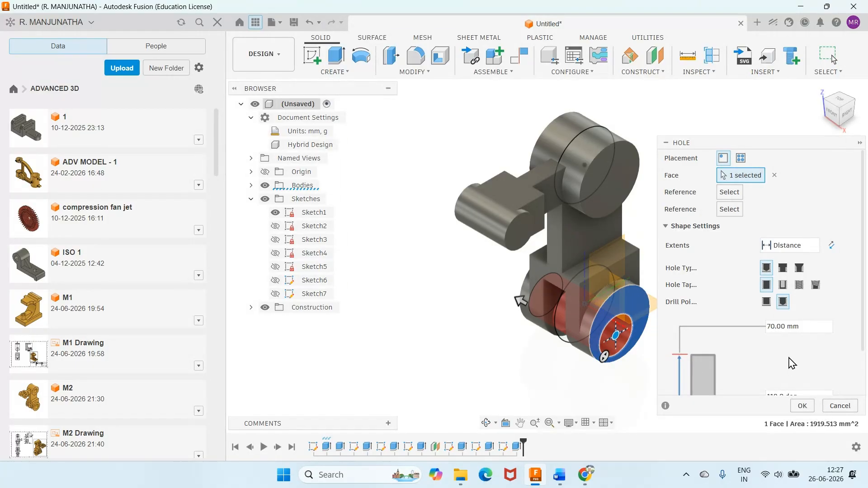
pyautogui.scroll(-1, 784, 394)
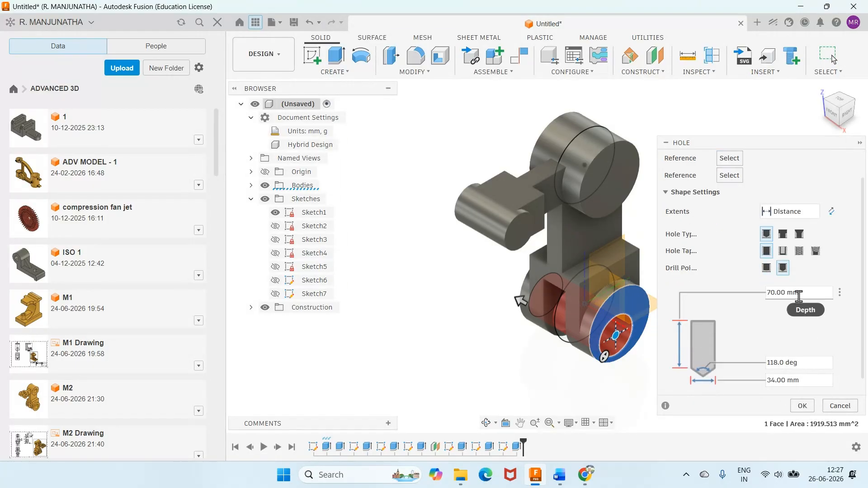
pyautogui.click(787, 212)
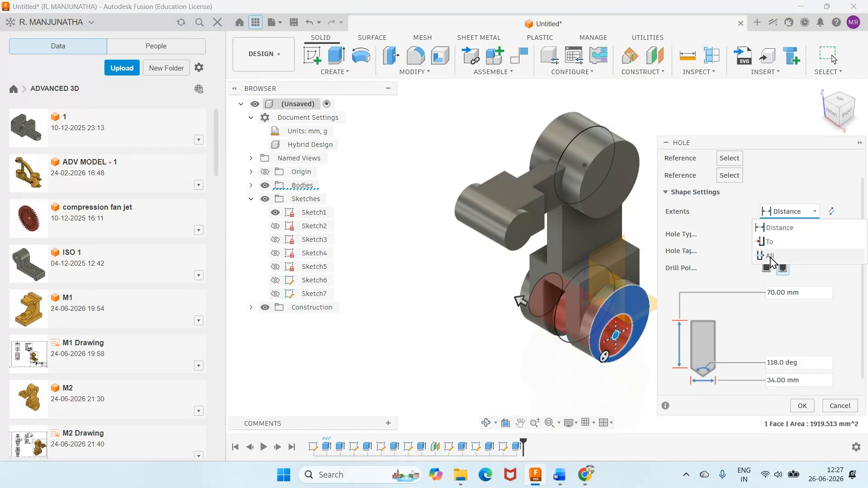
pyautogui.click(767, 256)
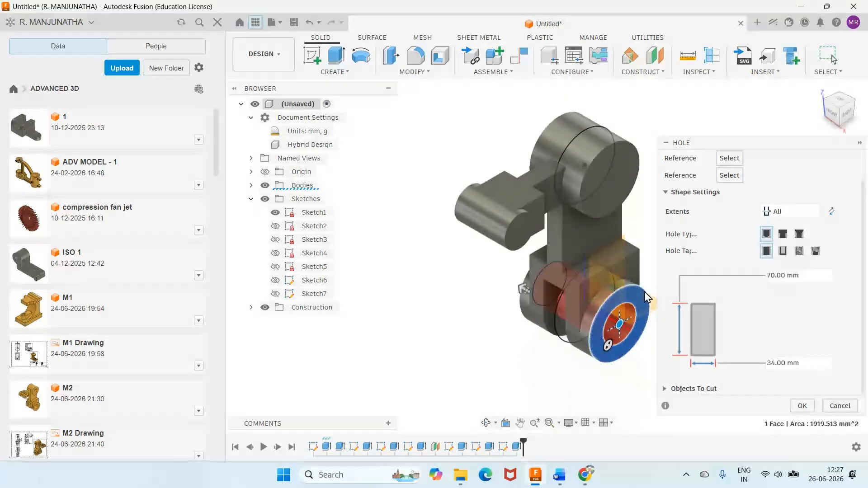
pyautogui.click(801, 406)
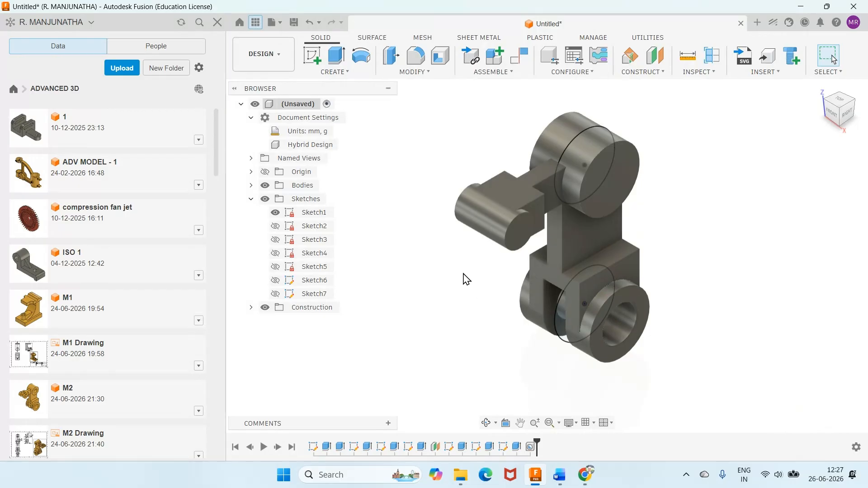
# - Sketch a rectangle about 17 mm wide and 38 mm long on the arm's upper face, from inside the block past the small cylinder
pyautogui.click(314, 57)
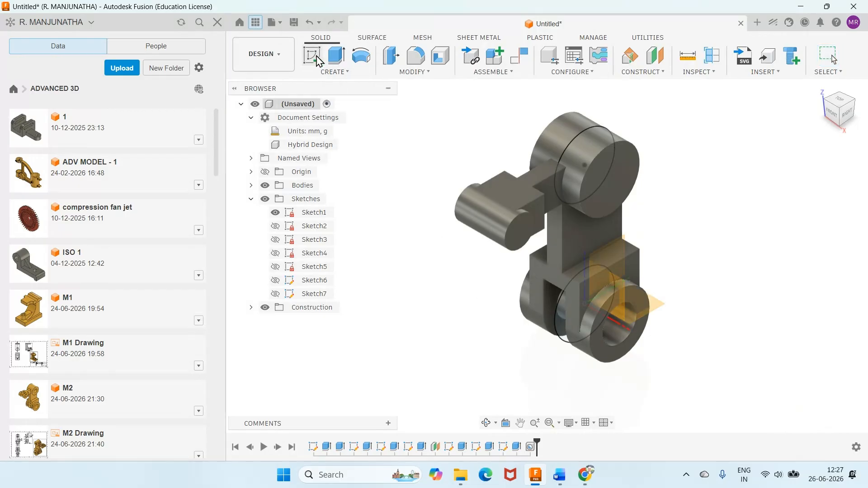
pyautogui.click(503, 185)
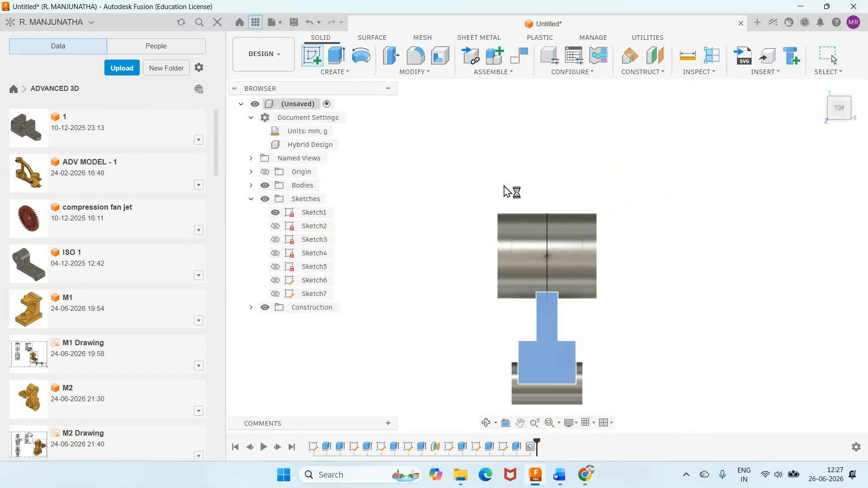
pyautogui.scroll(-3, 581, 377)
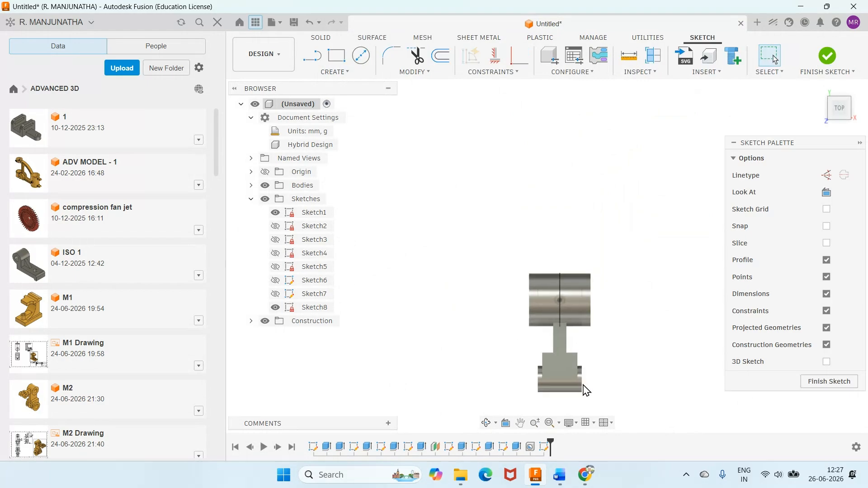
pyautogui.scroll(5, 560, 413)
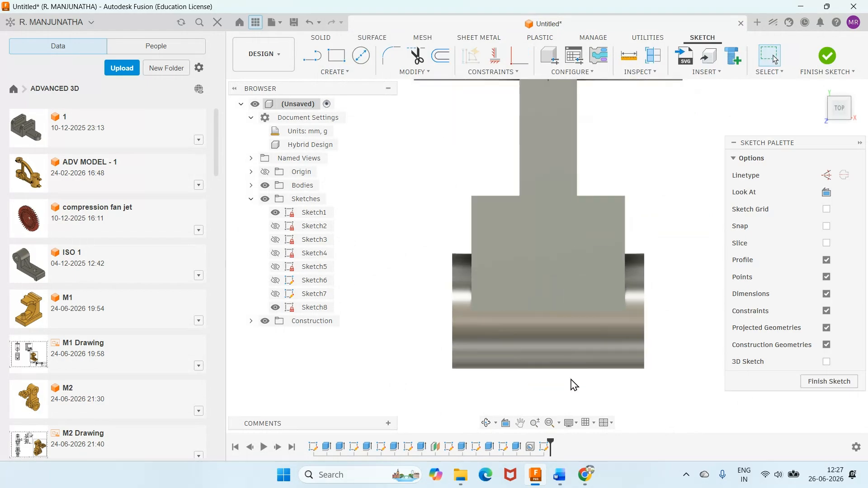
pyautogui.click(336, 55)
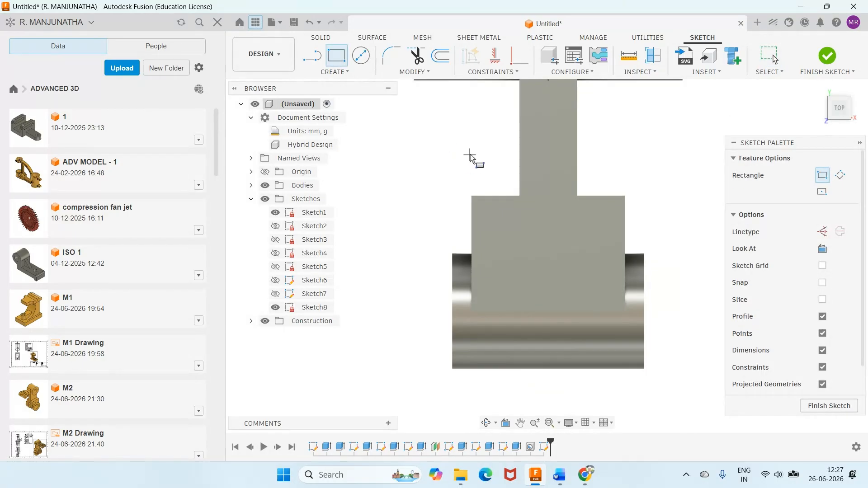
pyautogui.click(515, 245)
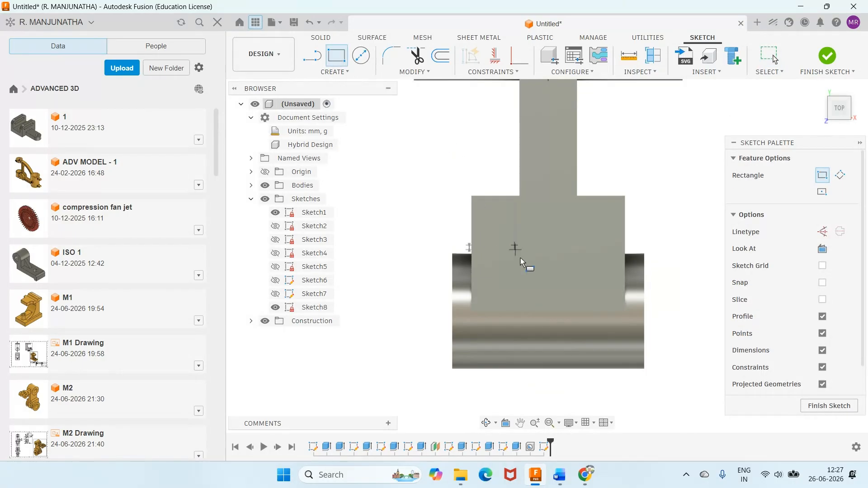
pyautogui.click(582, 390)
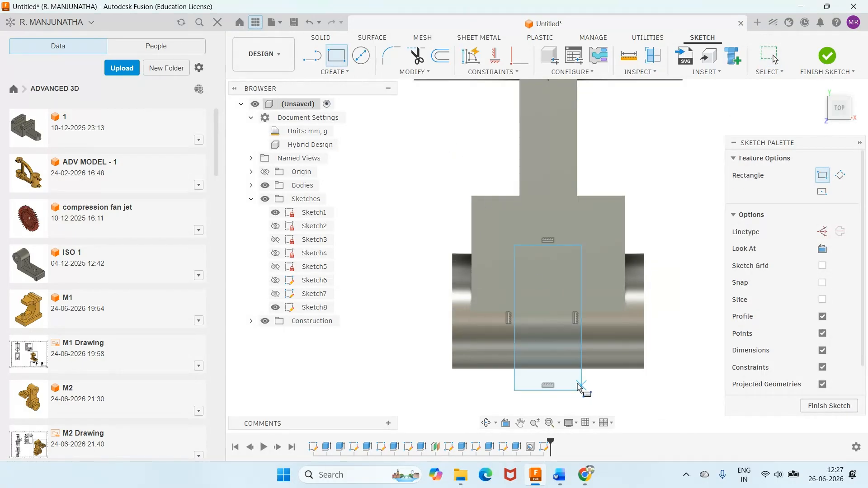
# - Consult the Word reference drawing and dimension the rectangle's top edge 12 mm from the block's shoulder edge
pyautogui.click(559, 476)
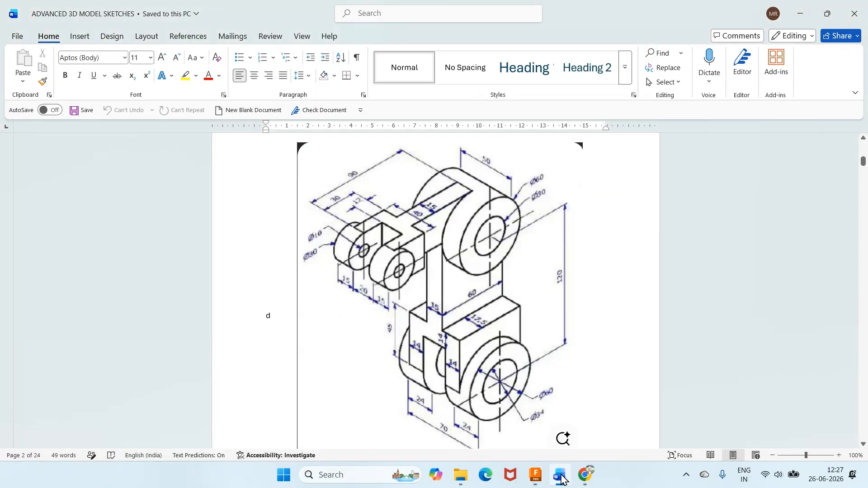
pyautogui.click(561, 476)
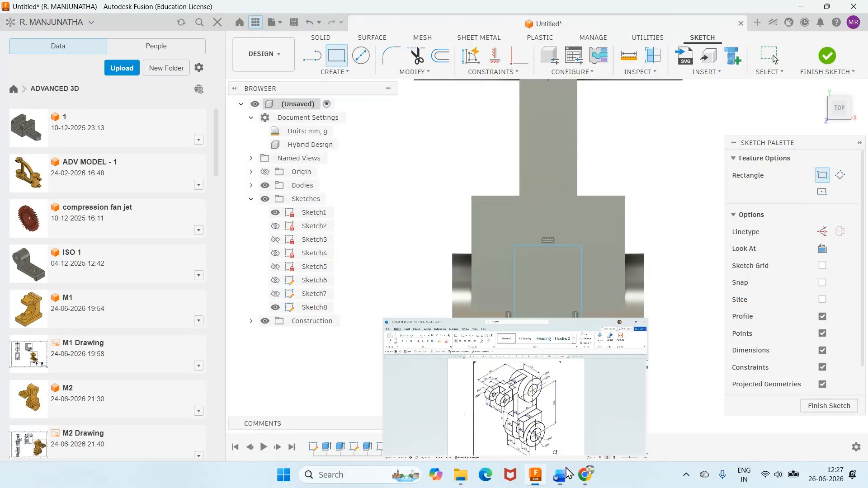
pyautogui.press('d')
pyautogui.click(569, 246)
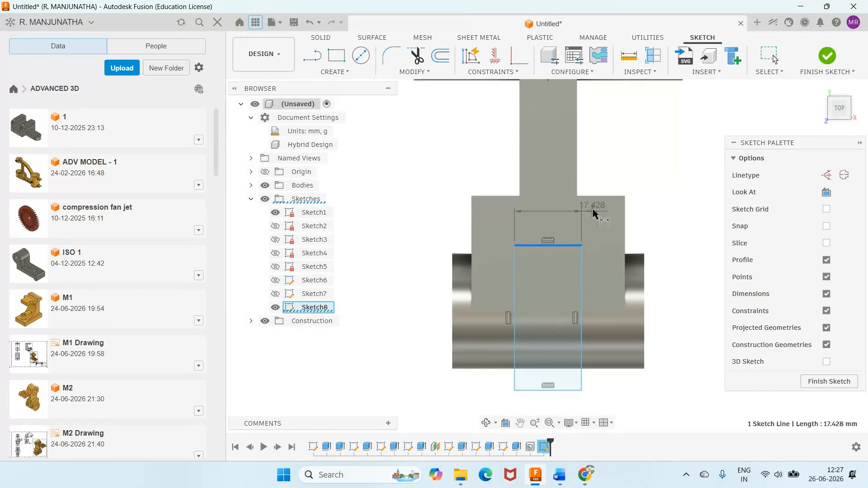
pyautogui.click(597, 197)
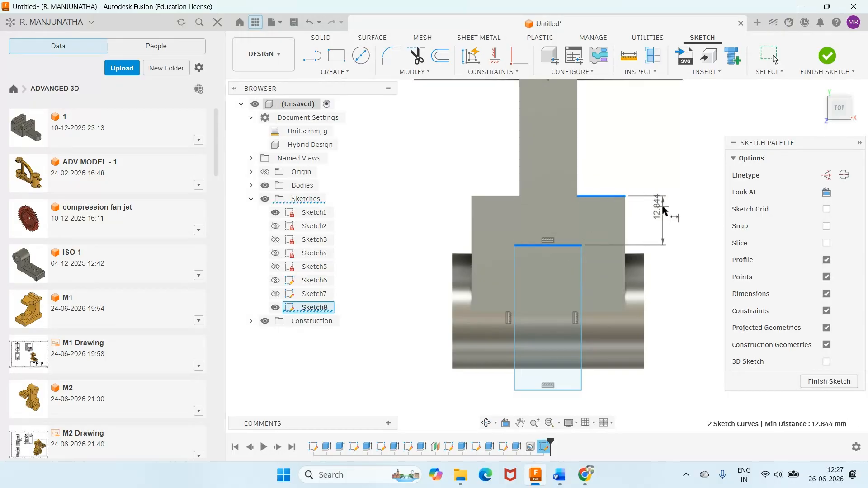
pyautogui.click(663, 207)
pyautogui.write('12')
pyautogui.press('Return')
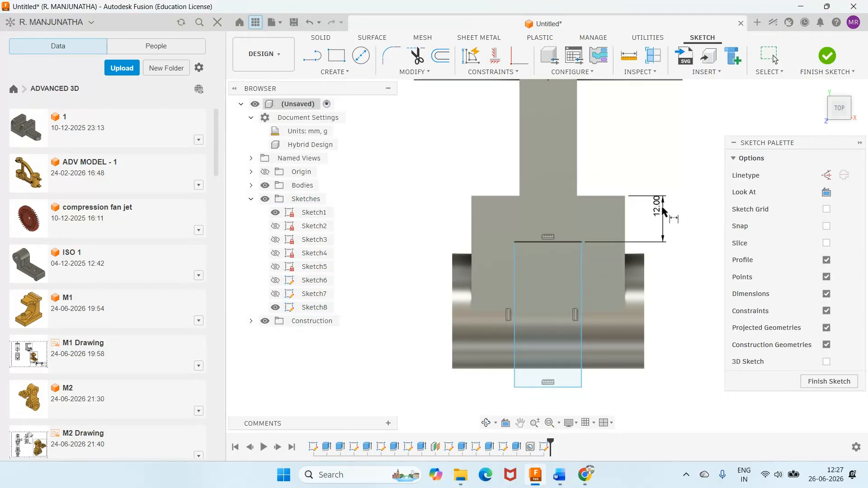
# - Check the lug width in the Word reference drawing and dimension the rectangle's left edge 14 mm from the block's left edge
pyautogui.click(473, 252)
pyautogui.click(514, 264)
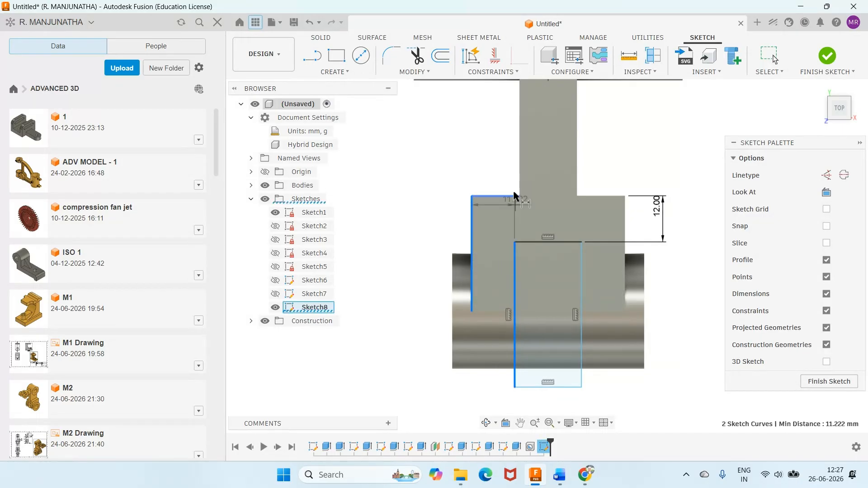
pyautogui.click(508, 155)
pyautogui.click(560, 475)
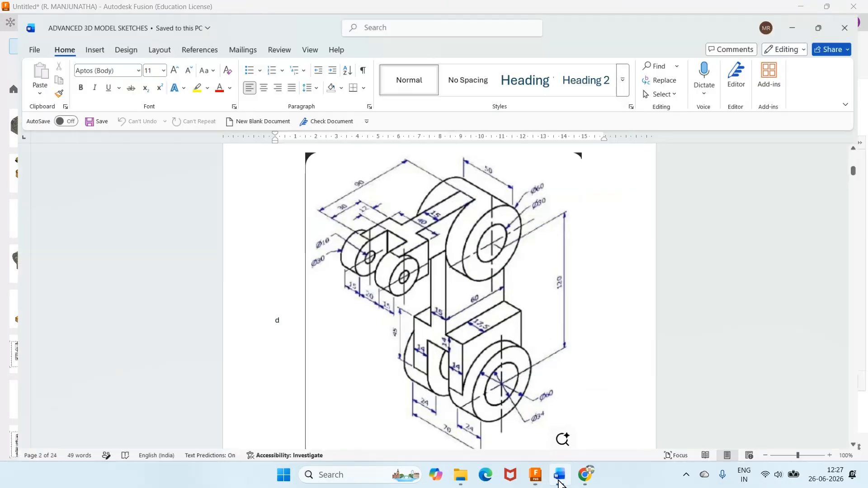
pyautogui.click(559, 482)
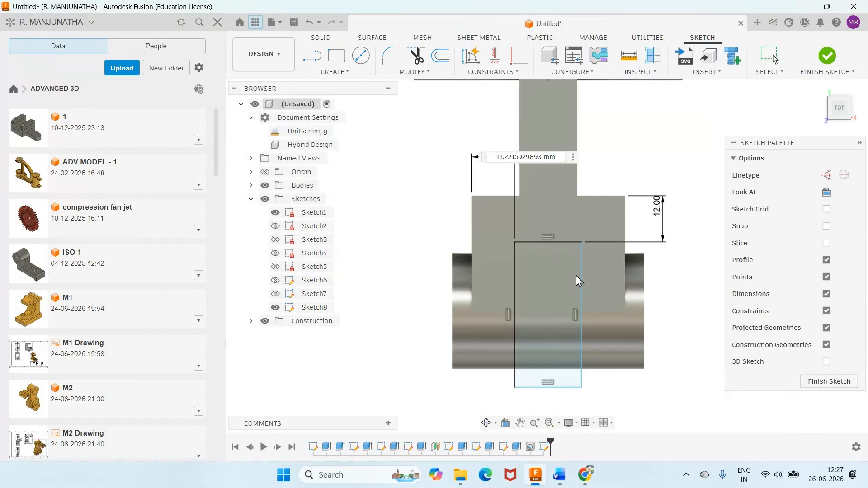
pyautogui.moveTo(557, 154); pyautogui.dragTo(495, 156)
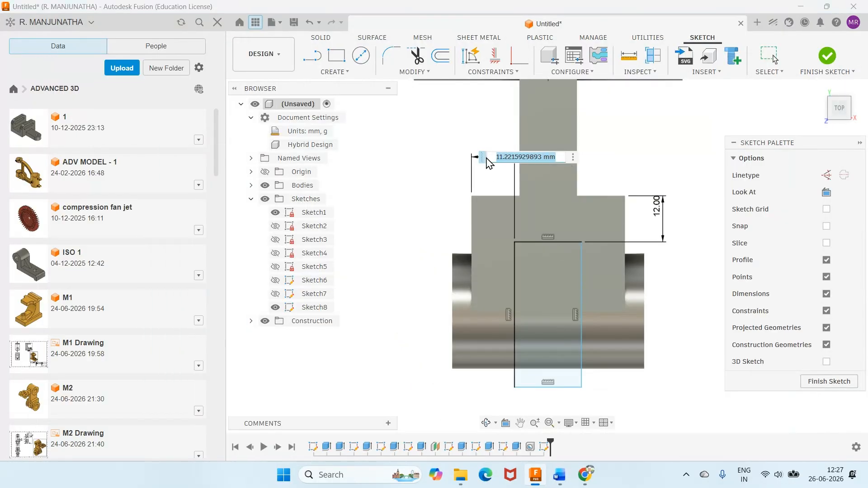
pyautogui.write('14')
pyautogui.press('Return')
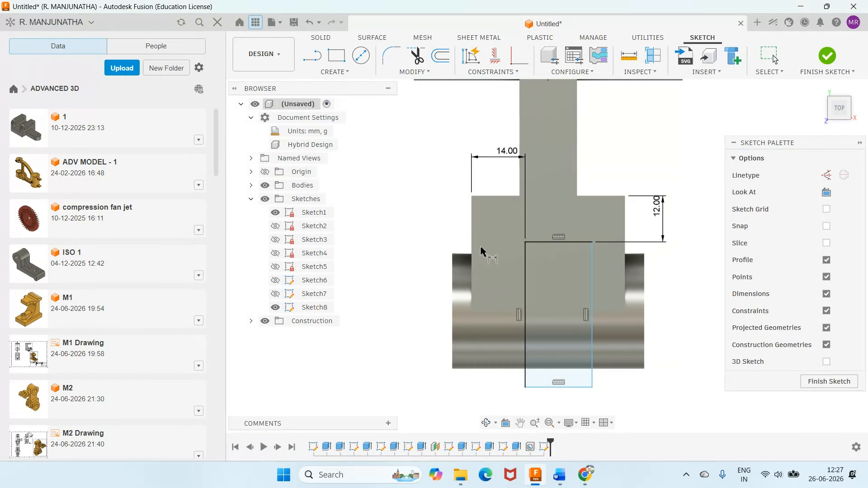
# - Consult the Word reference drawing and dimension the slot rectangle's width as 22 mm
pyautogui.click(526, 362)
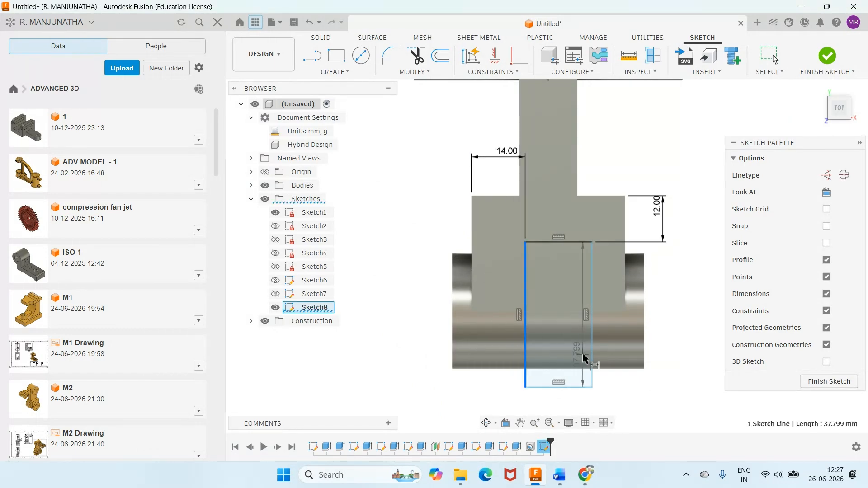
pyautogui.click(592, 360)
pyautogui.click(568, 209)
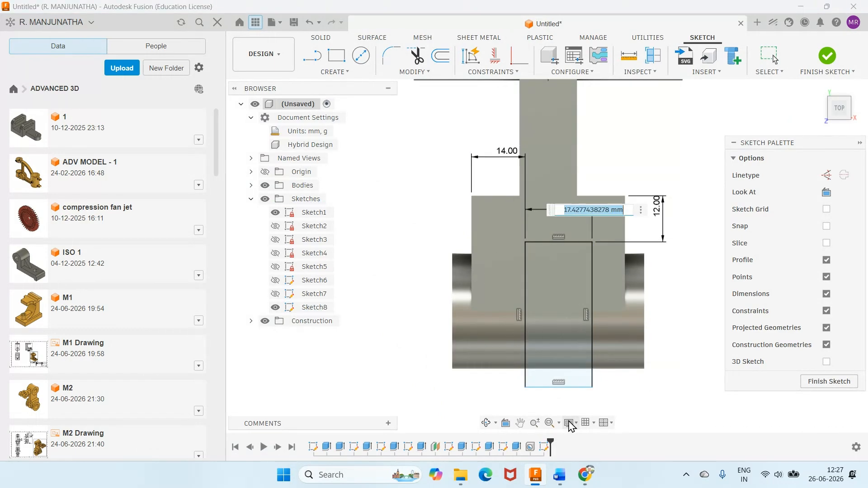
pyautogui.click(559, 476)
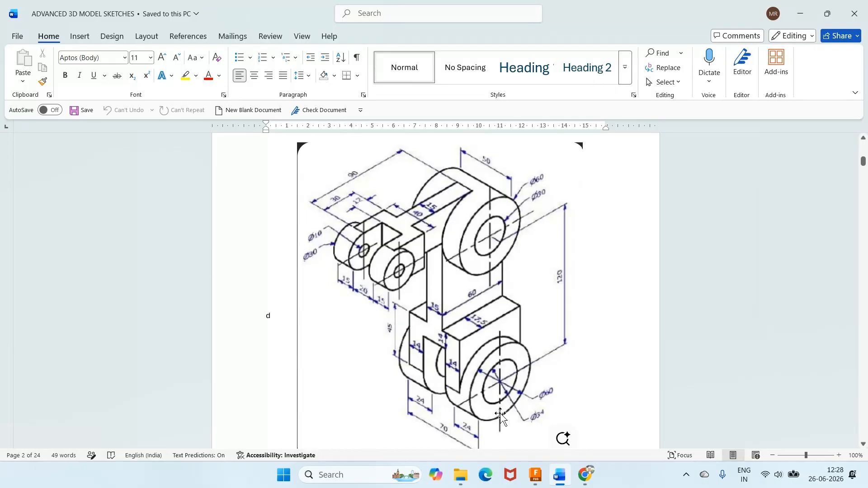
pyautogui.click(535, 475)
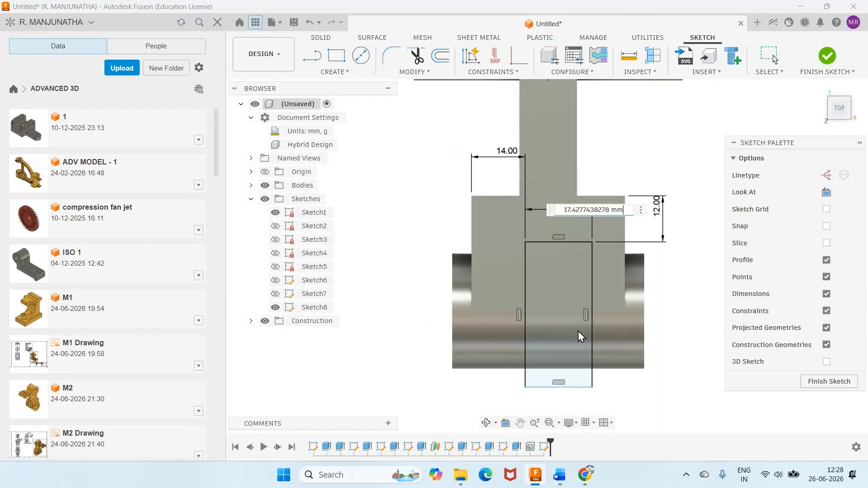
pyautogui.doubleClick(553, 214)
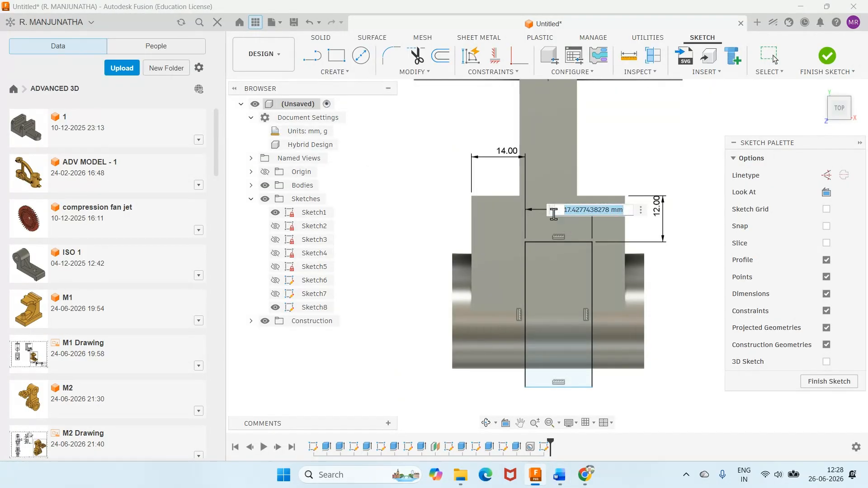
pyautogui.write('22')
pyautogui.press('Return')
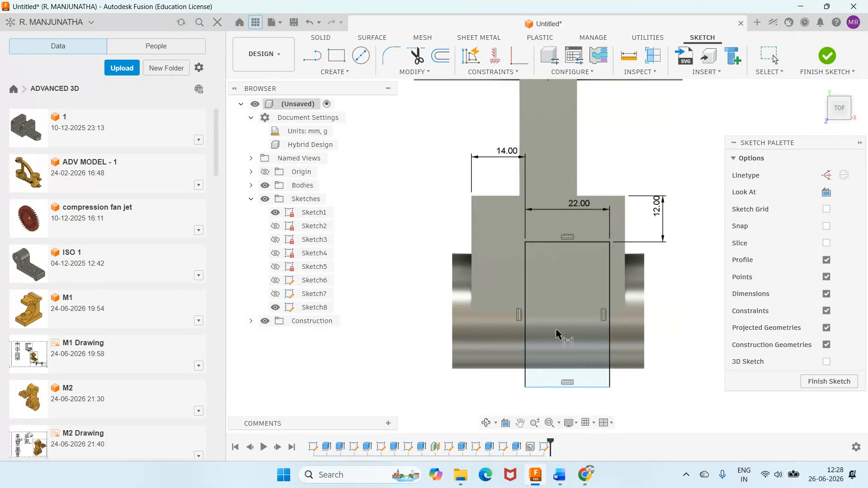
# - Compare the slot rectangle's width and edge offsets with the fork dimensions in the Word reference drawing
pyautogui.click(559, 480)
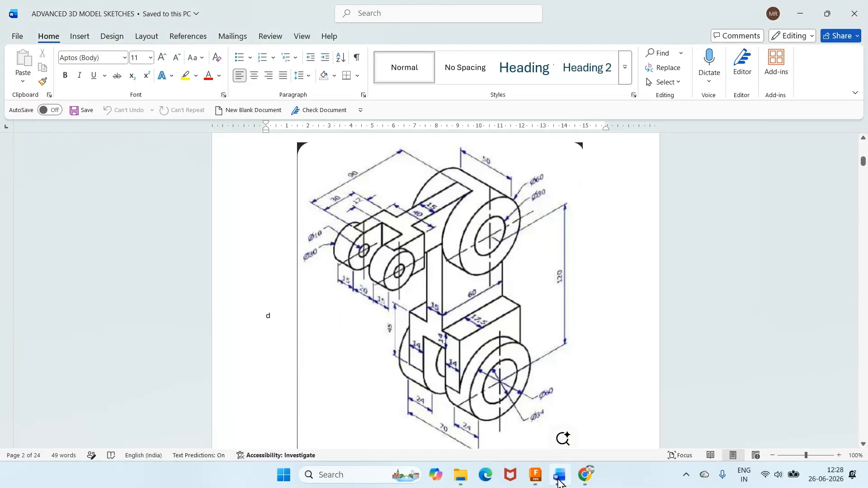
pyautogui.click(559, 480)
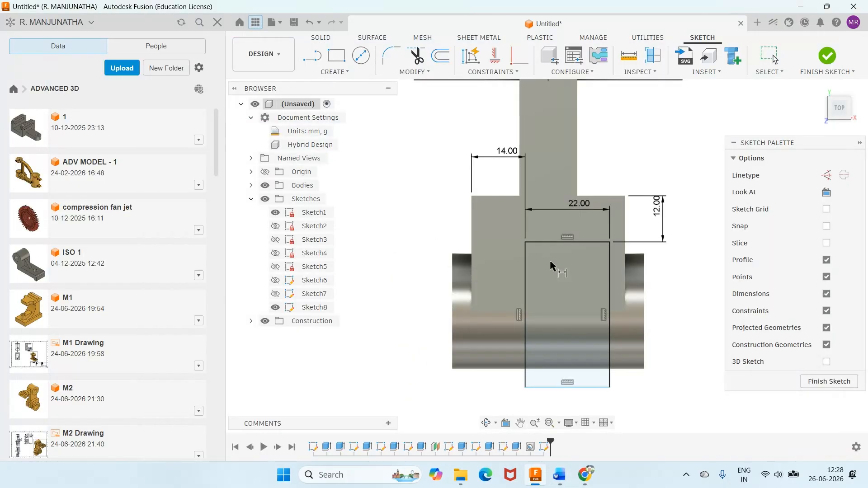
pyautogui.click(560, 480)
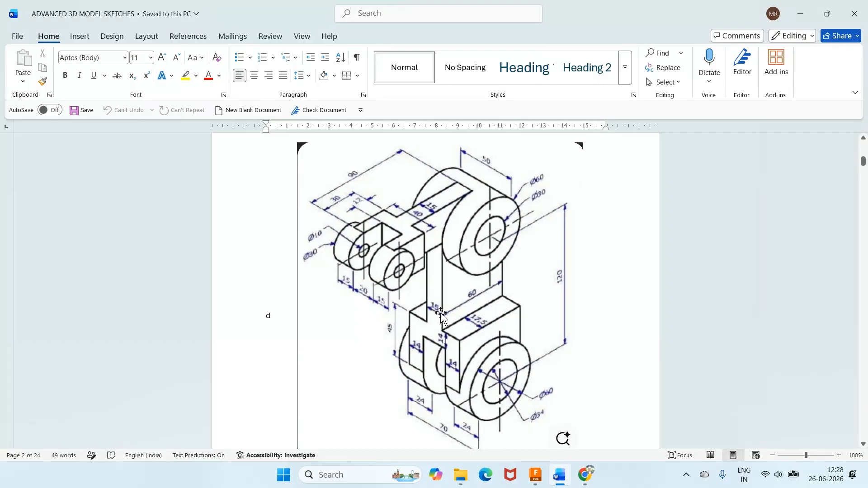
pyautogui.moveTo(561, 478)
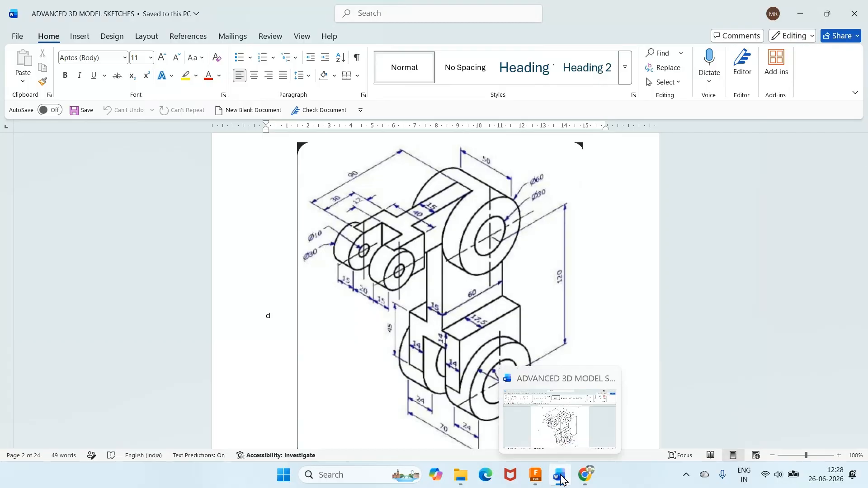
pyautogui.click(560, 478)
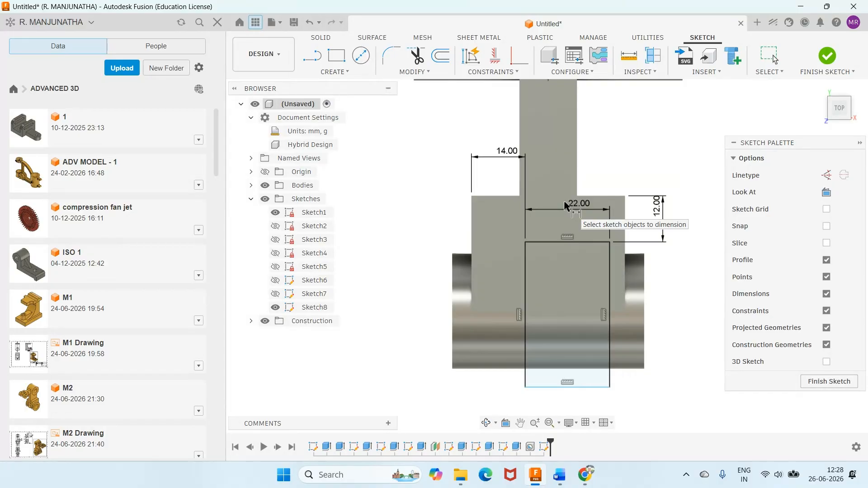
pyautogui.scroll(-5, 657, 262)
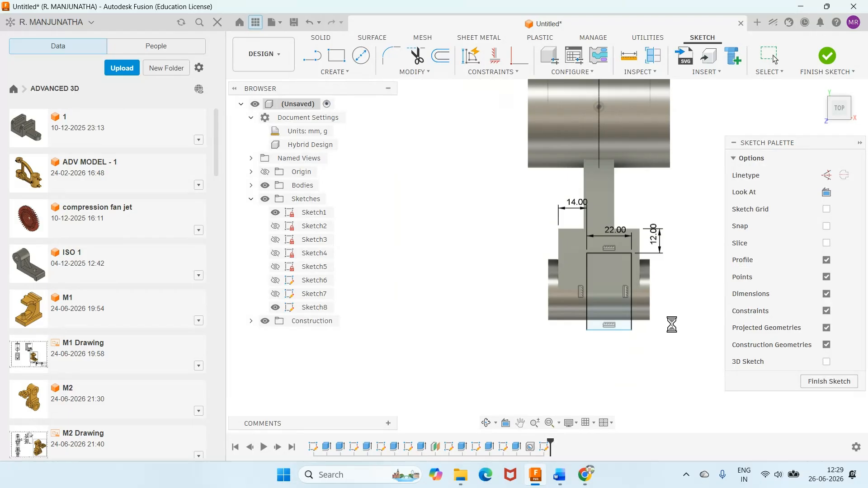
pyautogui.press('Escape')
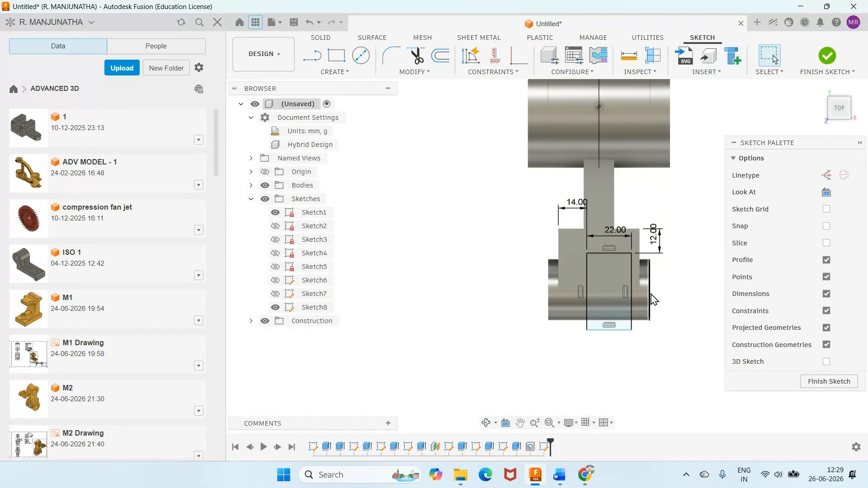
pyautogui.scroll(-2, 637, 232)
pyautogui.scroll(-1, 637, 233)
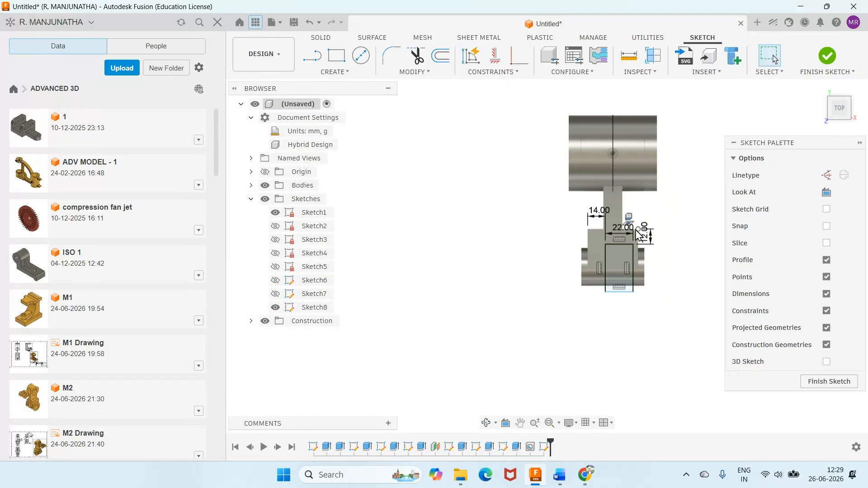
pyautogui.click(559, 475)
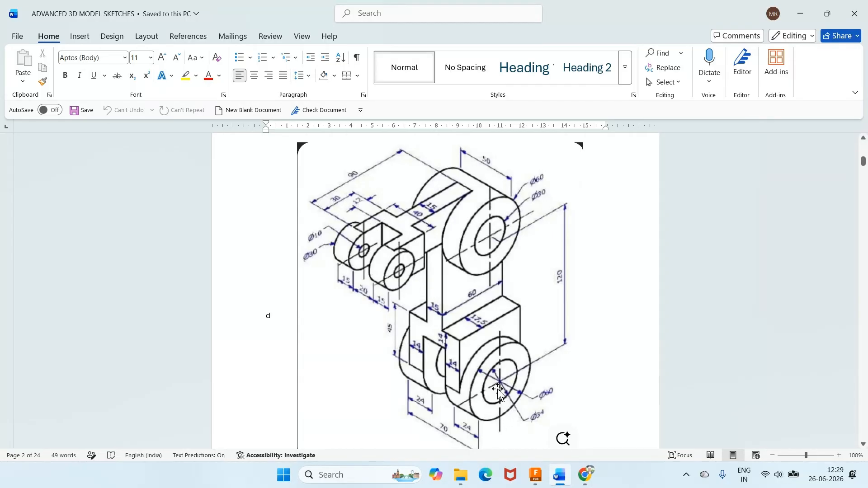
pyautogui.moveTo(559, 481)
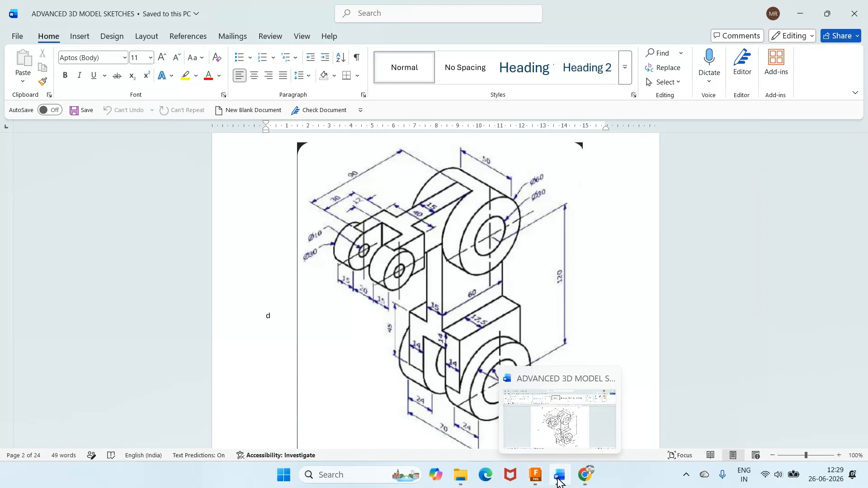
pyautogui.click(559, 482)
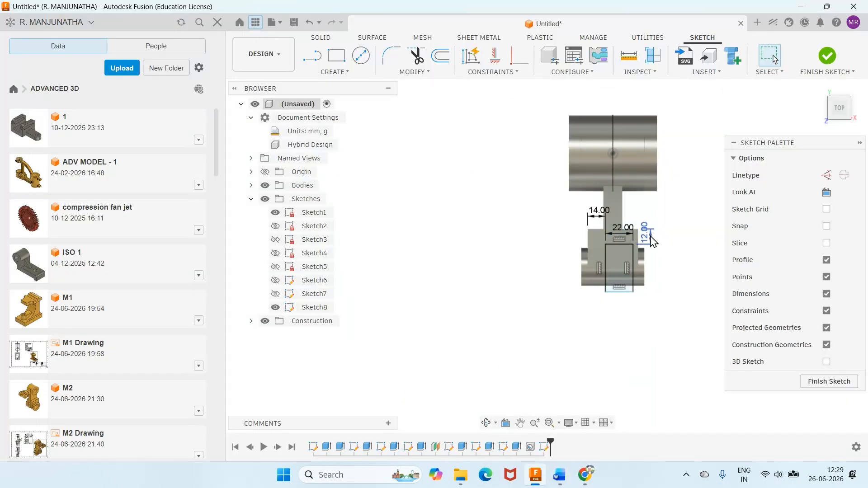
# - Delete the rectangle's 12 mm, 22 mm and 14 mm dimensions from the sketch
pyautogui.scroll(3, 651, 240)
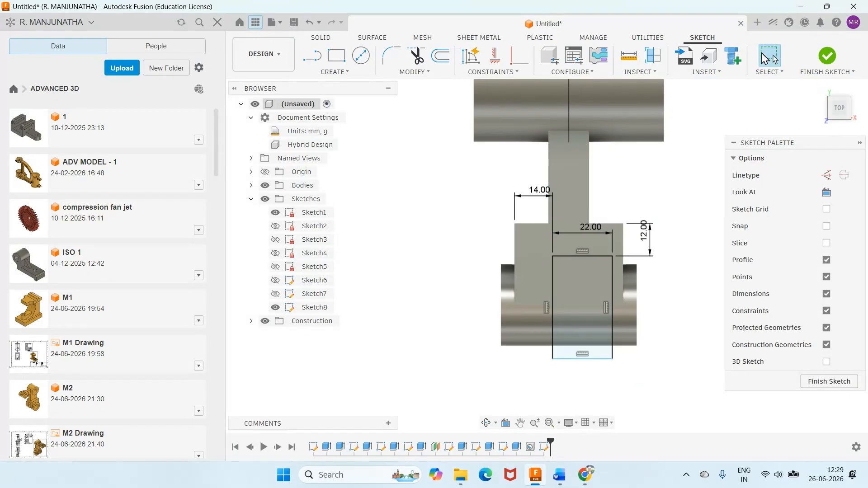
pyautogui.click(651, 254)
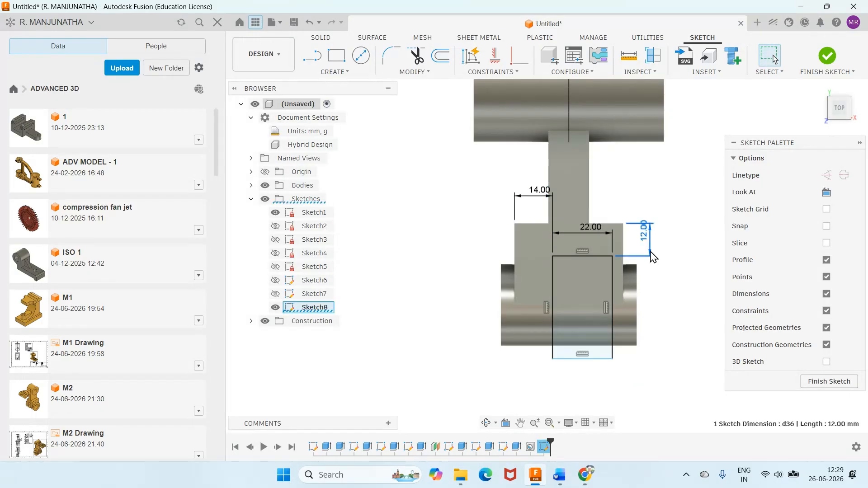
pyautogui.press('Delete')
pyautogui.click(604, 232)
pyautogui.press('Delete')
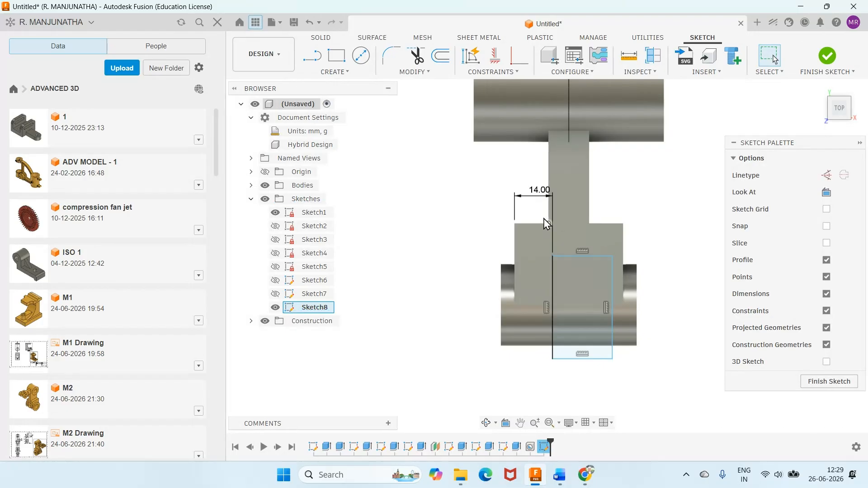
pyautogui.click(525, 200)
pyautogui.press('Delete')
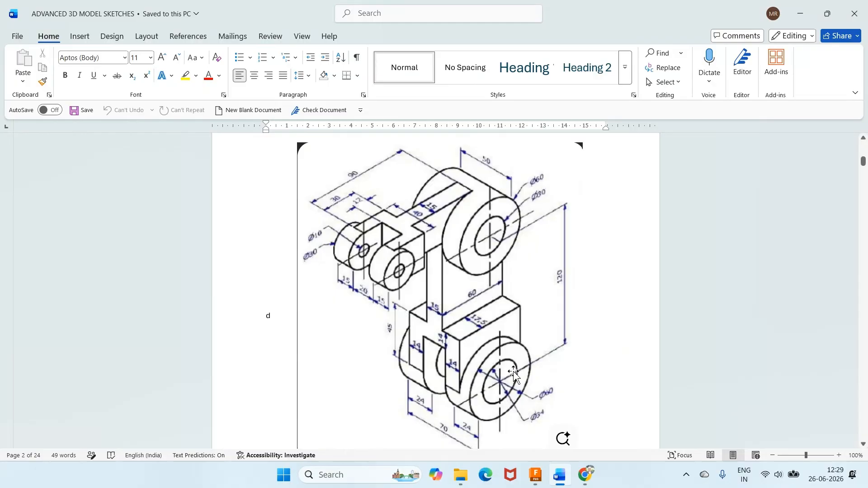
# - Recheck the Word reference drawing and dimension the rectangle's top edge 12 mm from the block's shoulder edge
pyautogui.moveTo(537, 478)
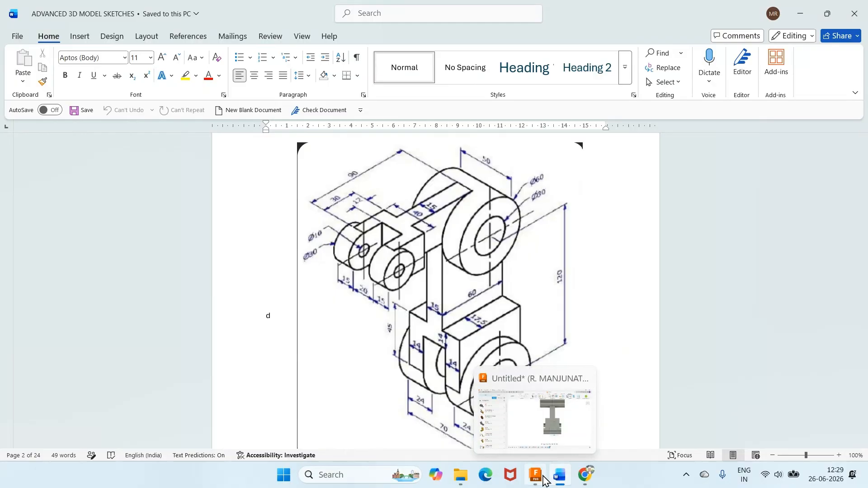
pyautogui.click(537, 478)
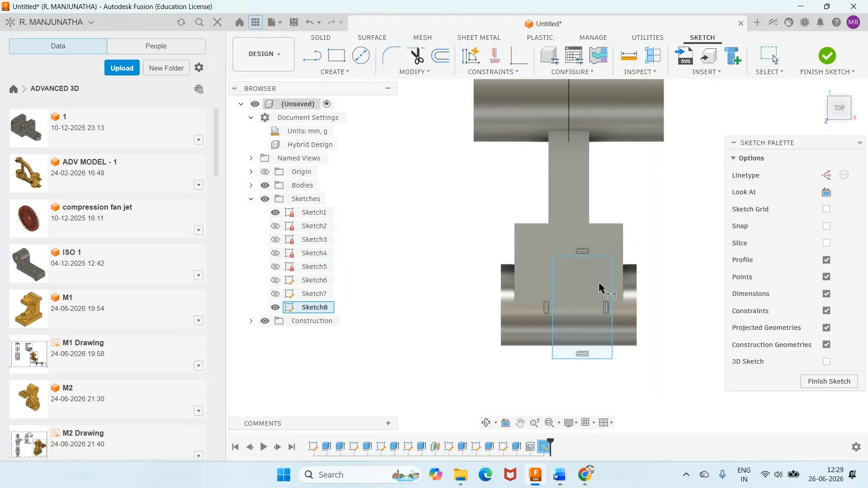
pyautogui.click(592, 256)
pyautogui.click(603, 224)
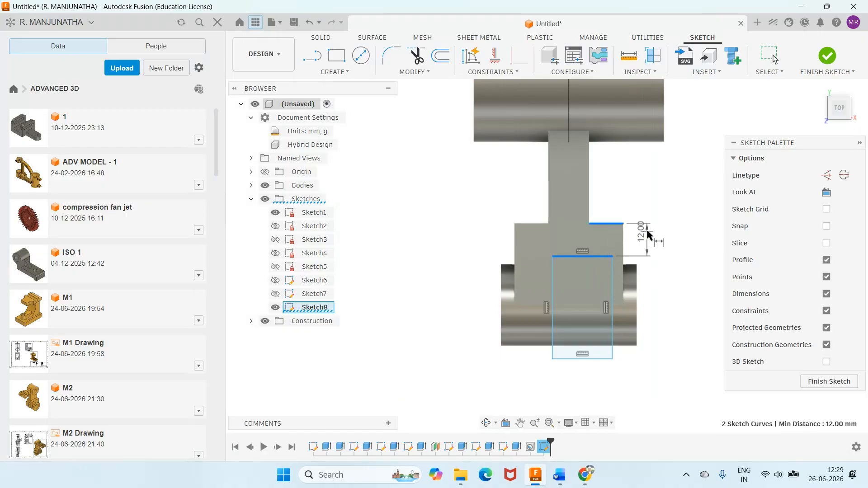
pyautogui.click(646, 232)
pyautogui.press('Return')
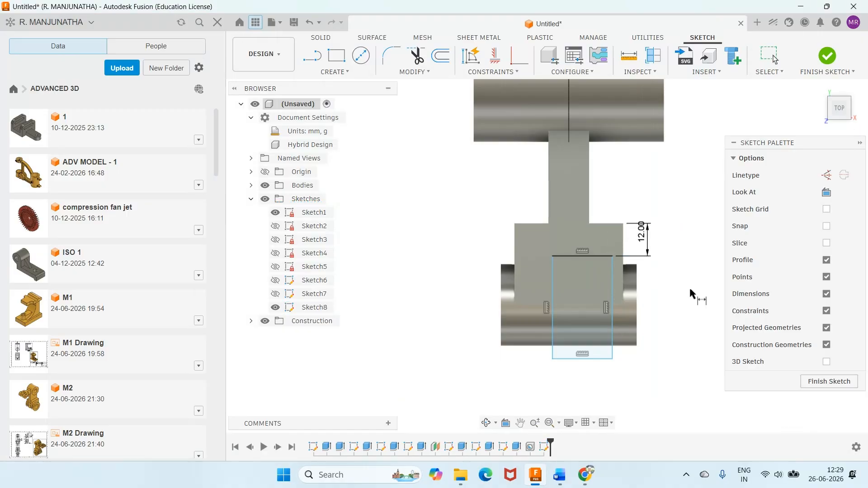
# - Look up the fork gap in the Word reference drawing and dimension the rectangle's bottom edge as 20 mm wide
pyautogui.click(559, 478)
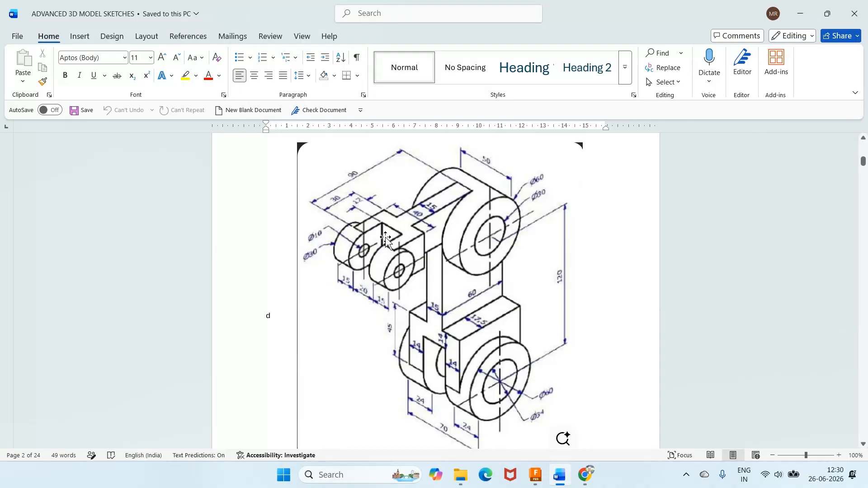
pyautogui.click(535, 475)
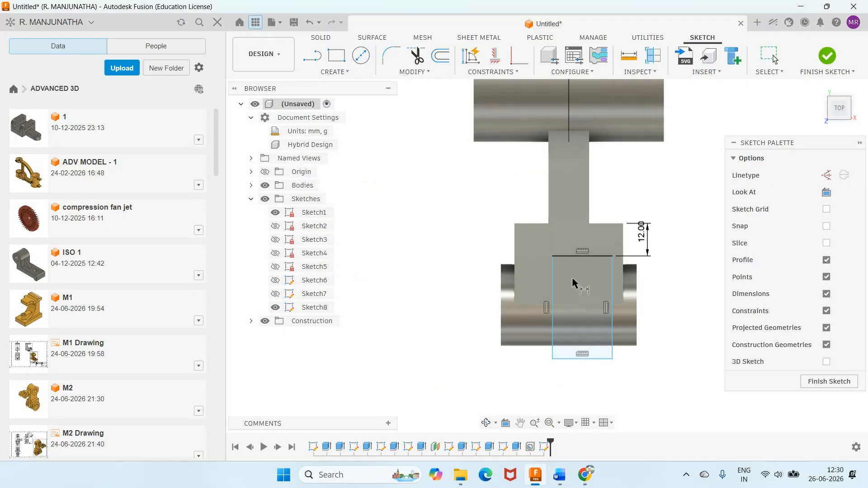
pyautogui.click(582, 358)
pyautogui.click(584, 379)
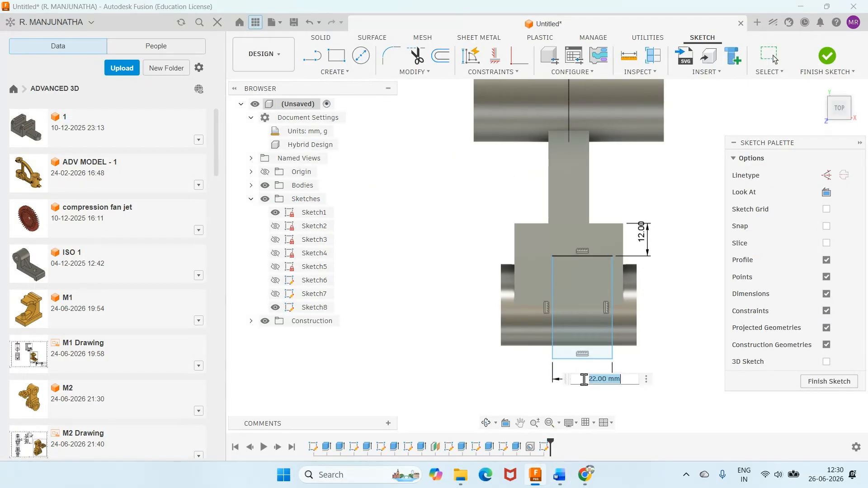
pyautogui.write('20')
pyautogui.press('Return')
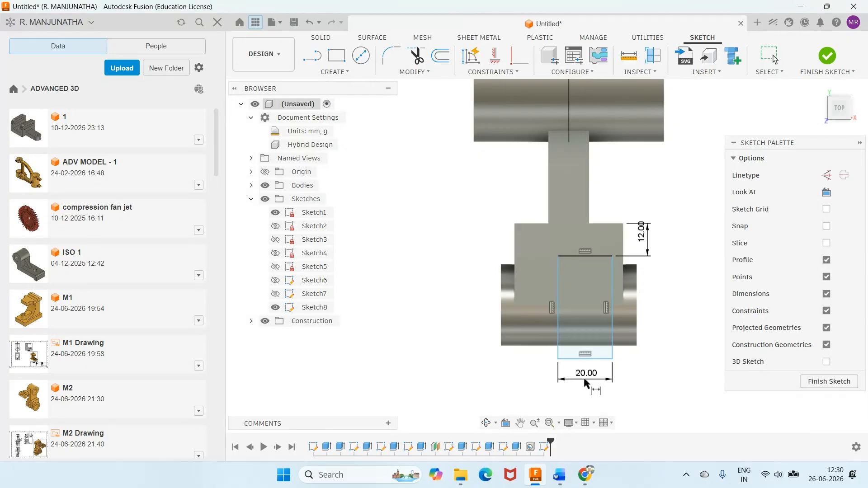
# - Check the Word reference drawing and dimension the rectangle's left edge 10 mm from the block's left edge
pyautogui.click(559, 476)
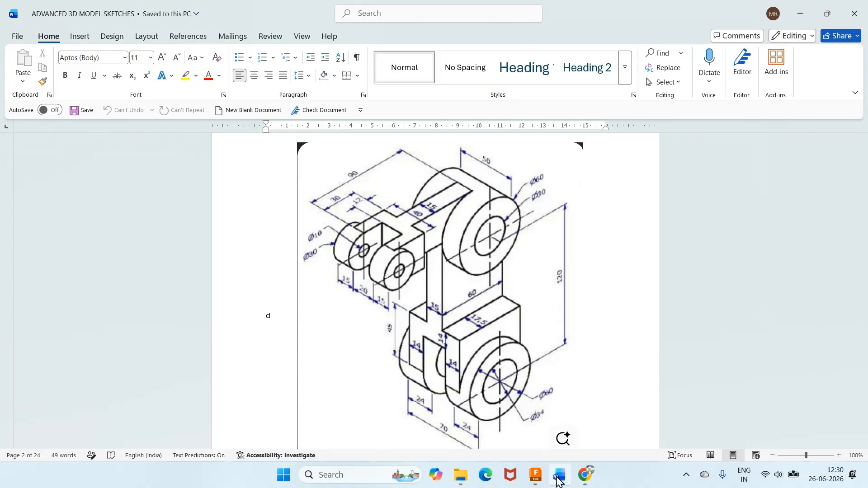
pyautogui.click(559, 476)
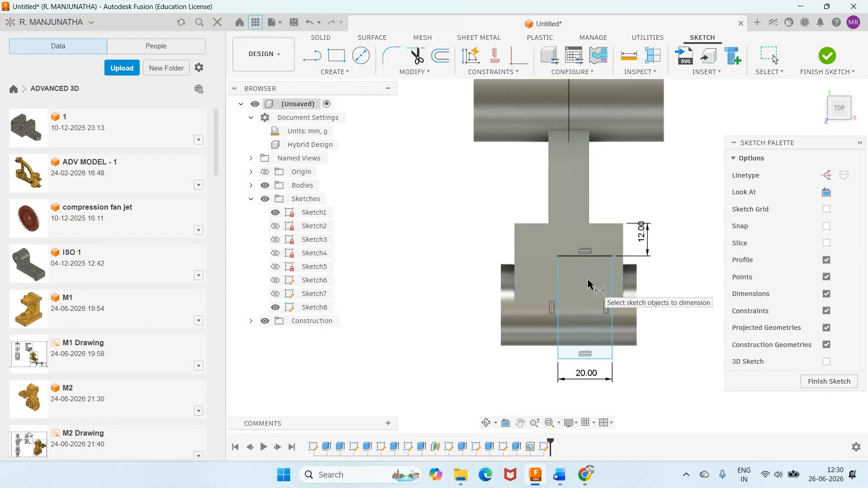
pyautogui.click(515, 276)
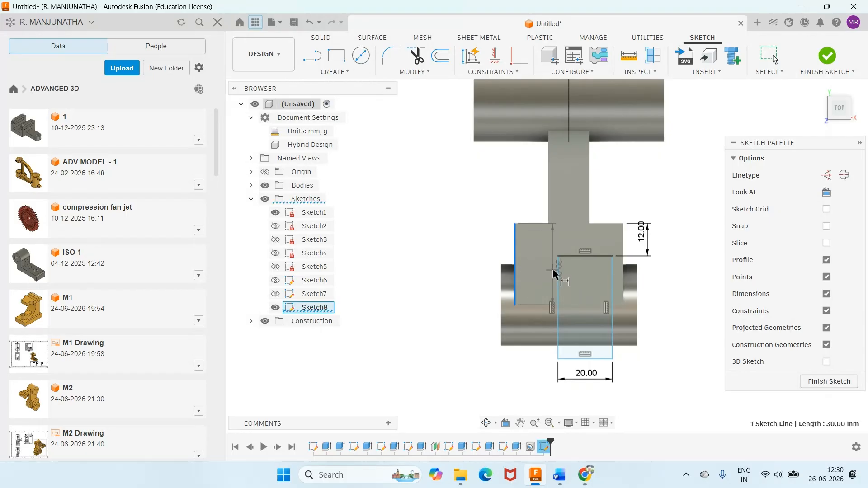
pyautogui.click(522, 202)
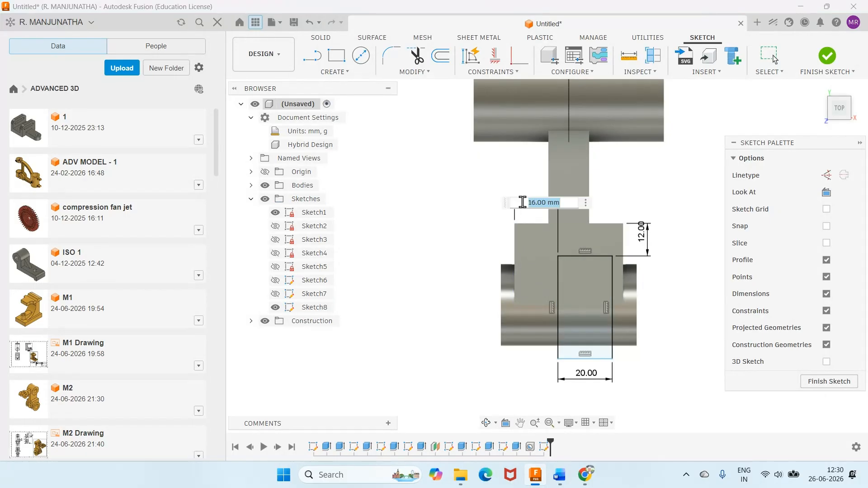
pyautogui.write('10')
pyautogui.press('Return')
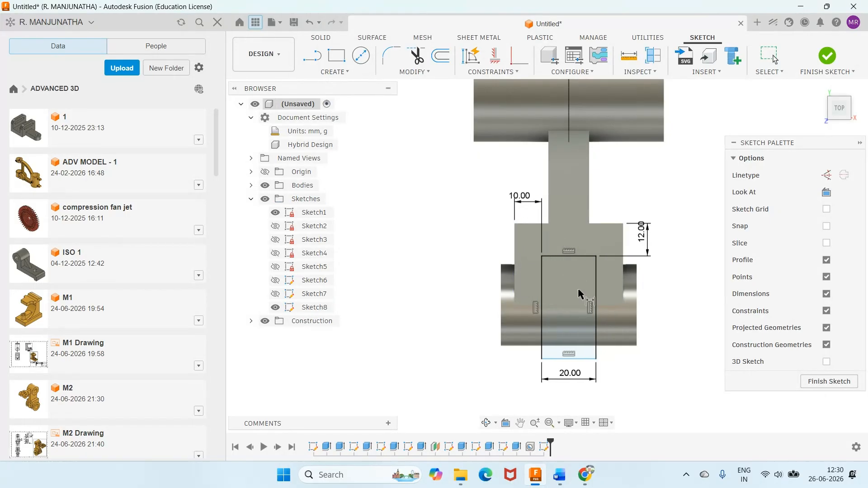
# - Check the distance between the rectangle's right edge and the block's right edge
pyautogui.click(597, 293)
pyautogui.click(623, 282)
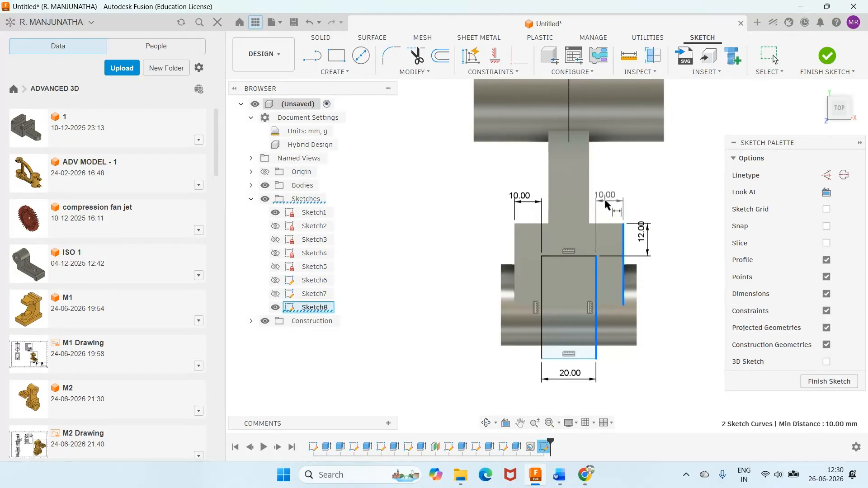
pyautogui.press('Escape')
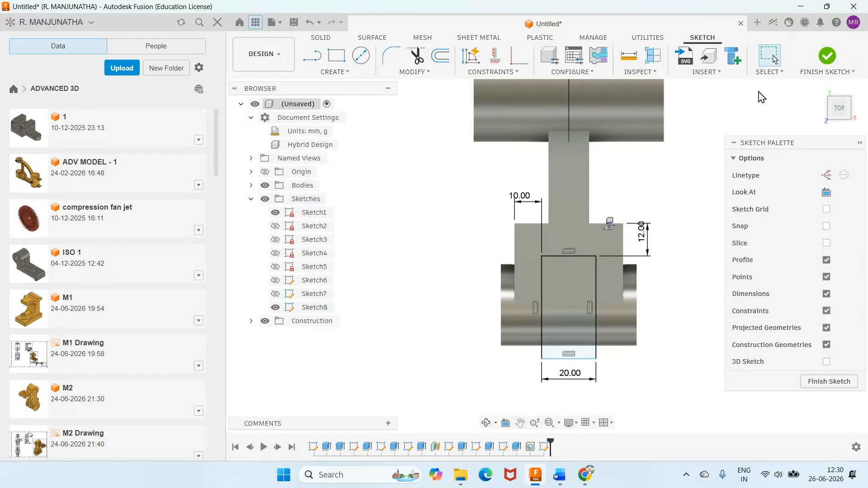
# - Finish the sketch and extrude both rectangle profiles as a flipped cut with extent All to open the fork slot
pyautogui.click(825, 59)
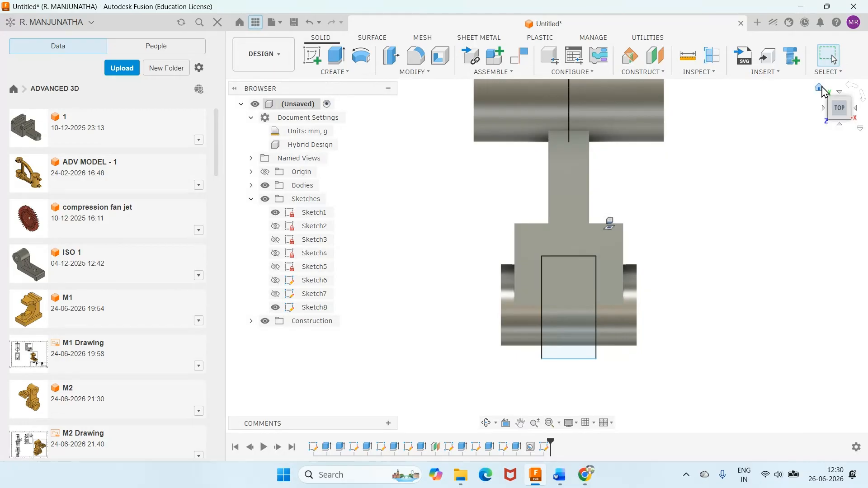
pyautogui.click(336, 55)
pyautogui.click(494, 204)
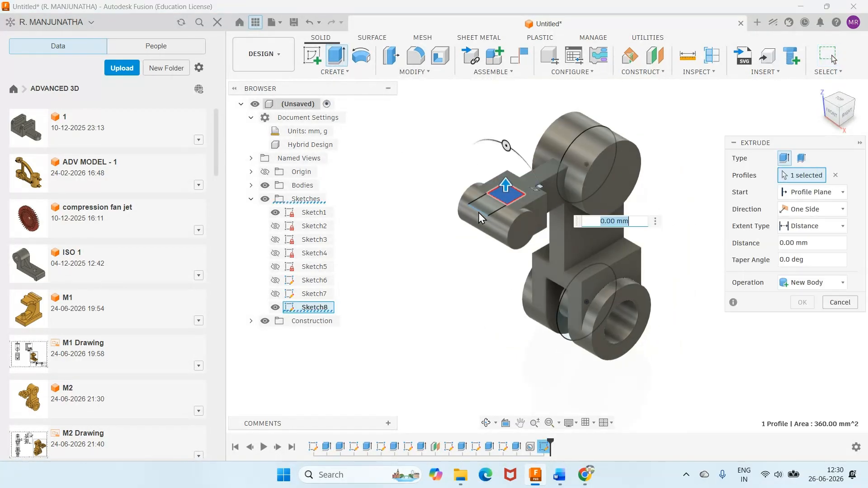
pyautogui.click(484, 213)
pyautogui.click(812, 226)
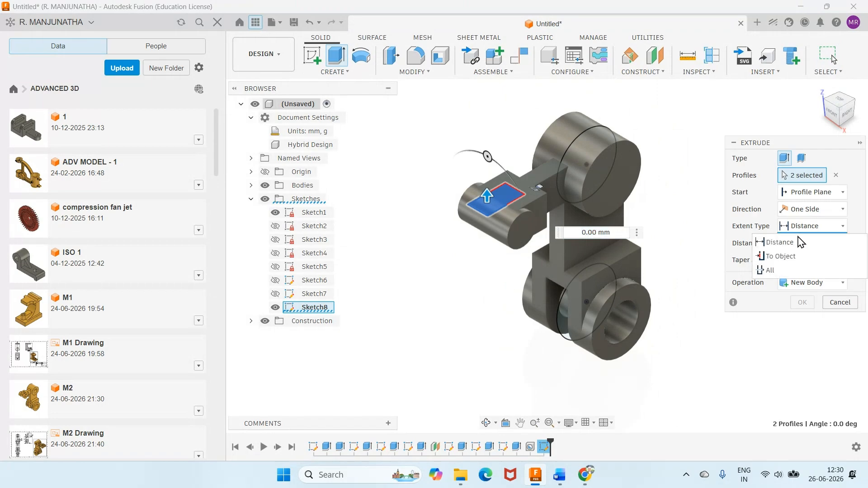
pyautogui.click(787, 269)
pyautogui.click(785, 245)
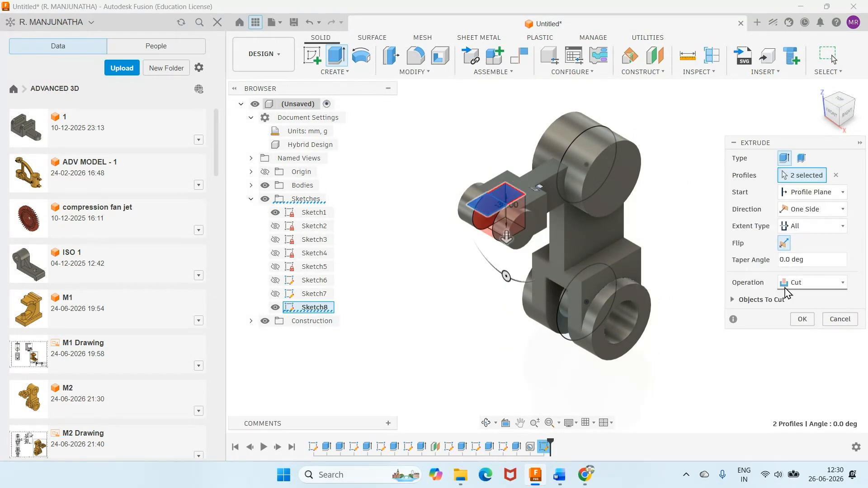
pyautogui.click(801, 319)
# - Look up the fork lug bore in the Word reference drawing and place a 10 mm diameter hole on the front lug's end face
pyautogui.scroll(3, 737, 289)
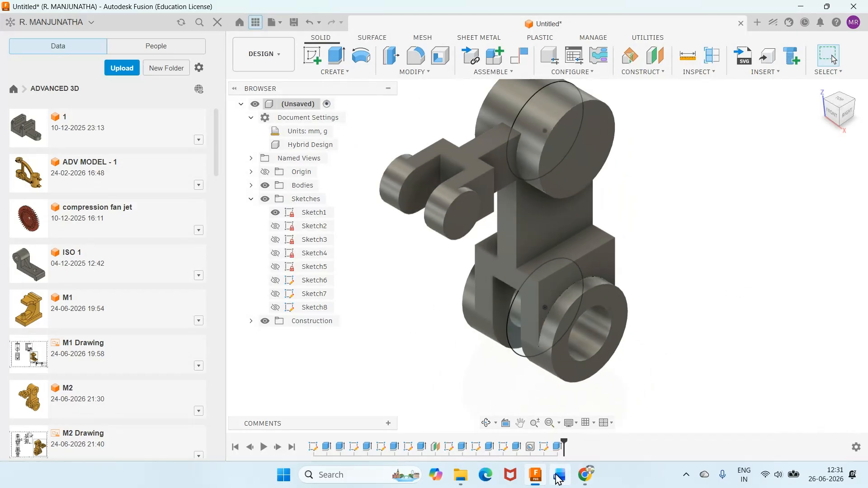
pyautogui.click(538, 479)
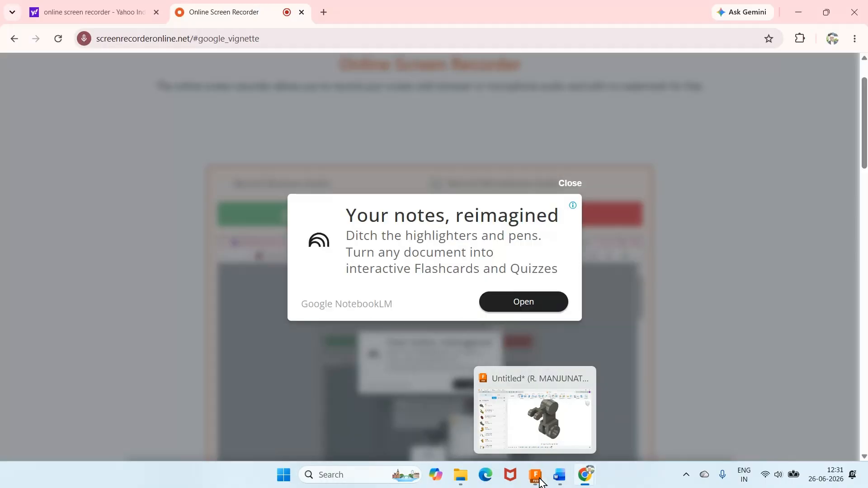
pyautogui.click(559, 475)
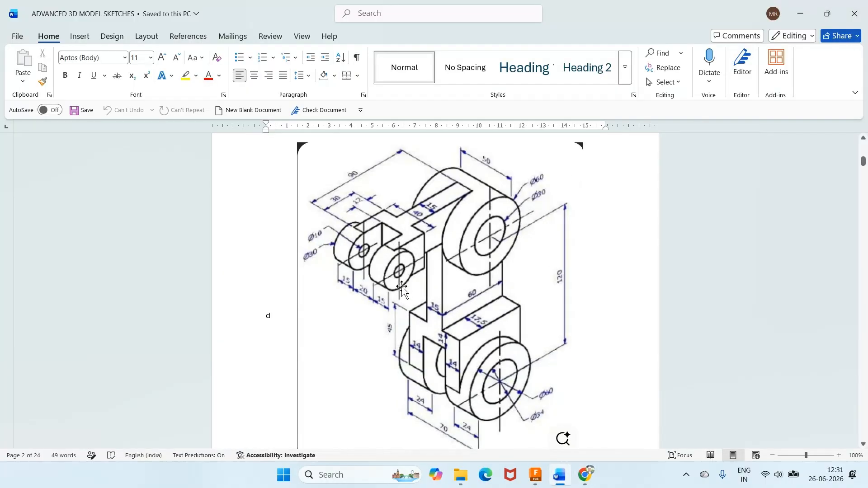
pyautogui.click(535, 474)
pyautogui.click(343, 73)
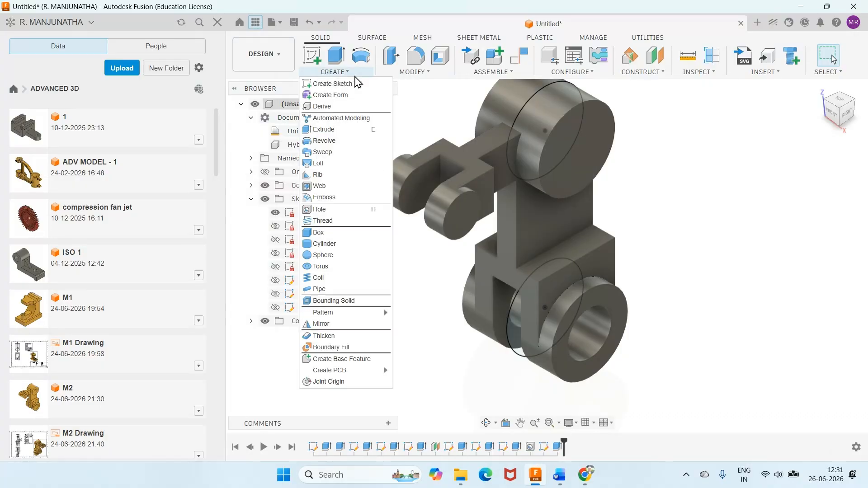
pyautogui.click(325, 209)
pyautogui.click(466, 213)
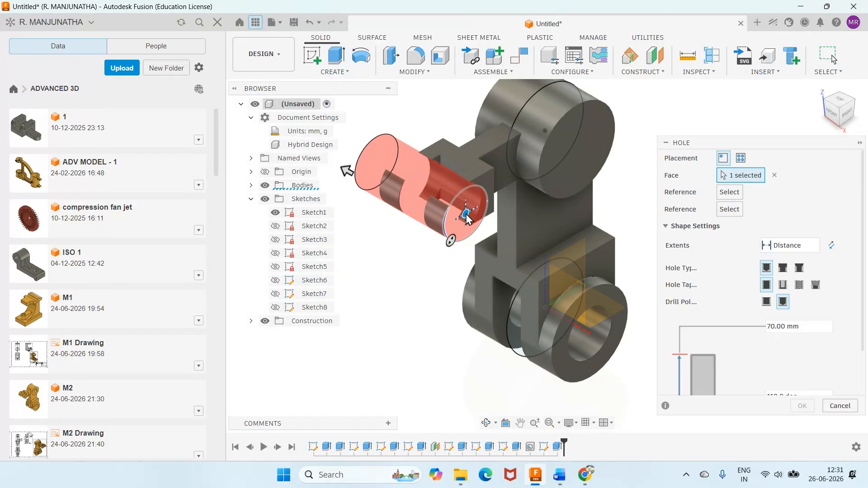
pyautogui.scroll(-1, 745, 358)
pyautogui.click(792, 360)
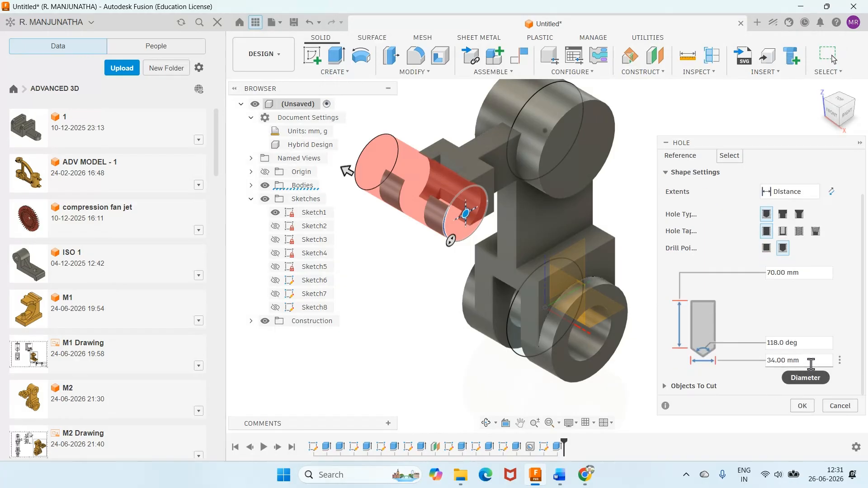
pyautogui.write('10')
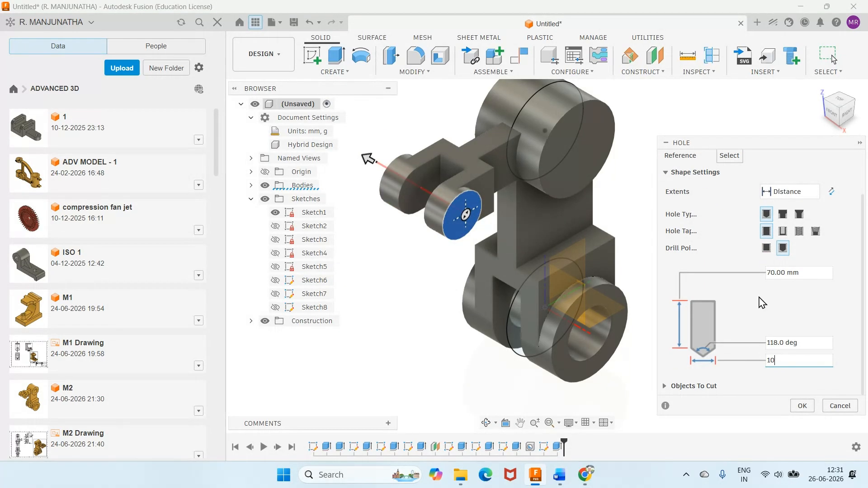
# - Set the lug hole's extent to All, centre it on the lug's circular edge and create it
pyautogui.click(785, 192)
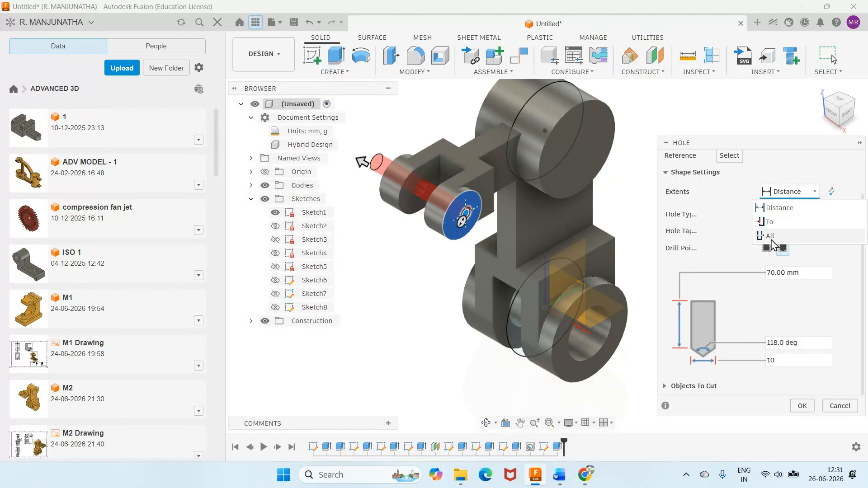
pyautogui.click(769, 236)
pyautogui.click(447, 236)
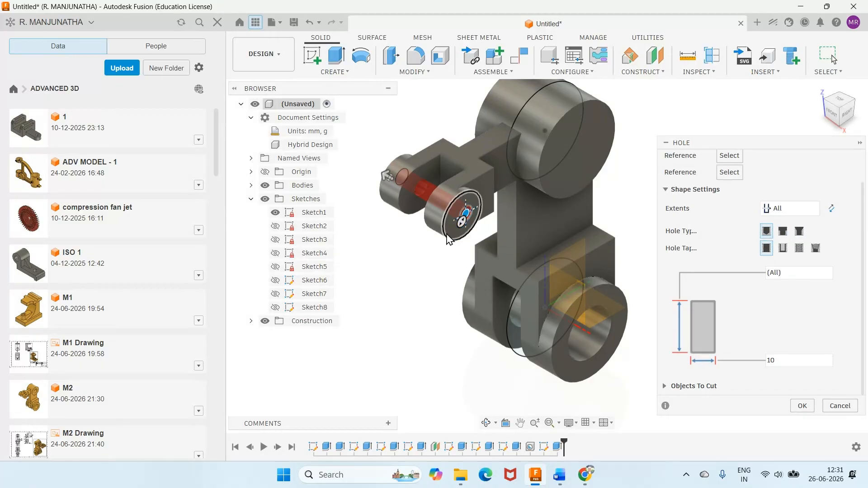
pyautogui.click(801, 406)
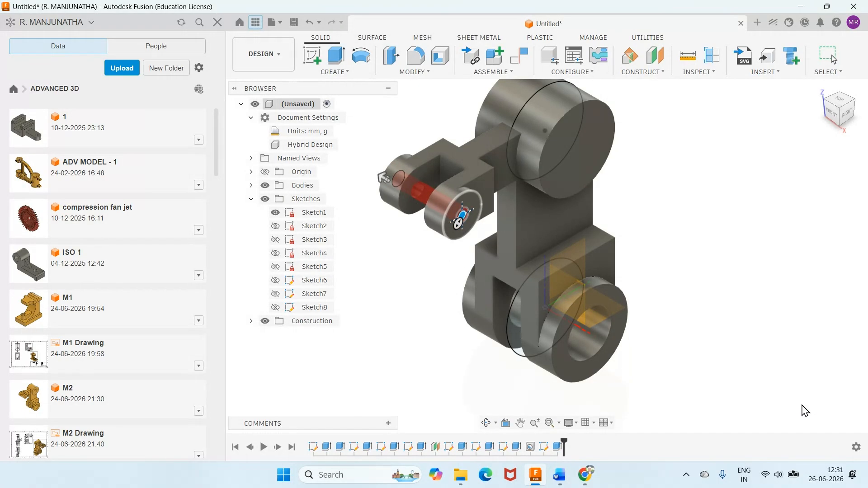
# - Look up the upper boss's bore diameter in the Word reference drawing
pyautogui.click(559, 482)
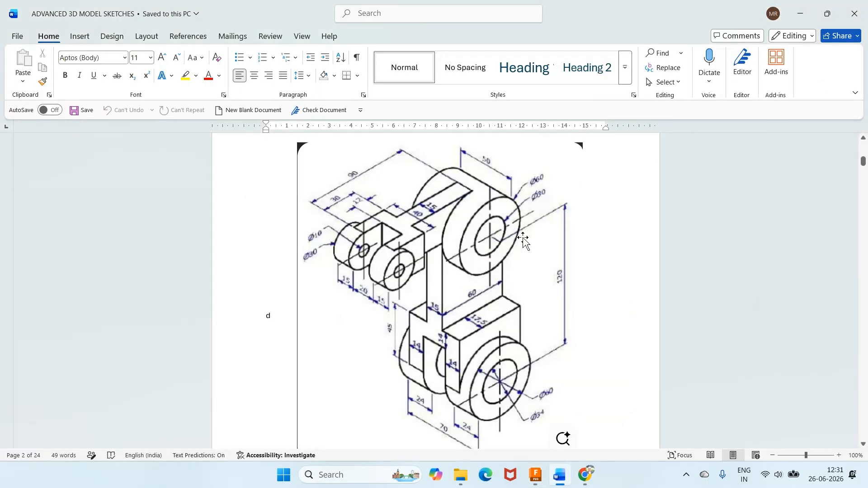
pyautogui.click(535, 474)
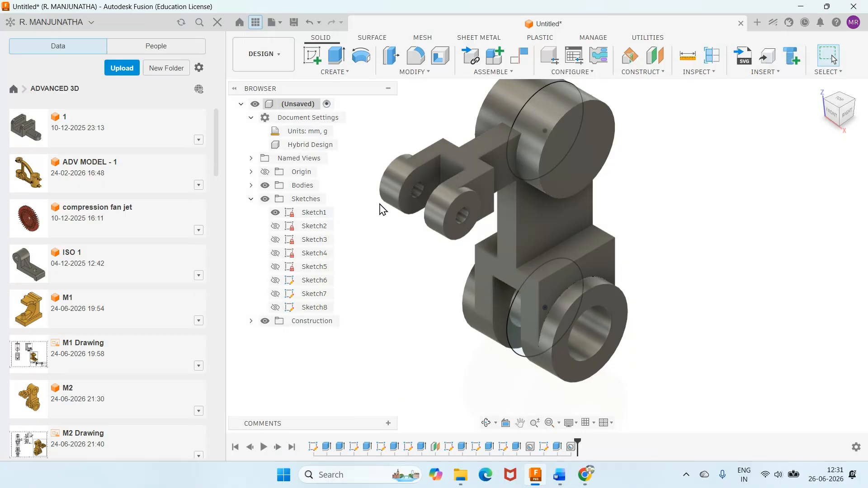
pyautogui.click(343, 73)
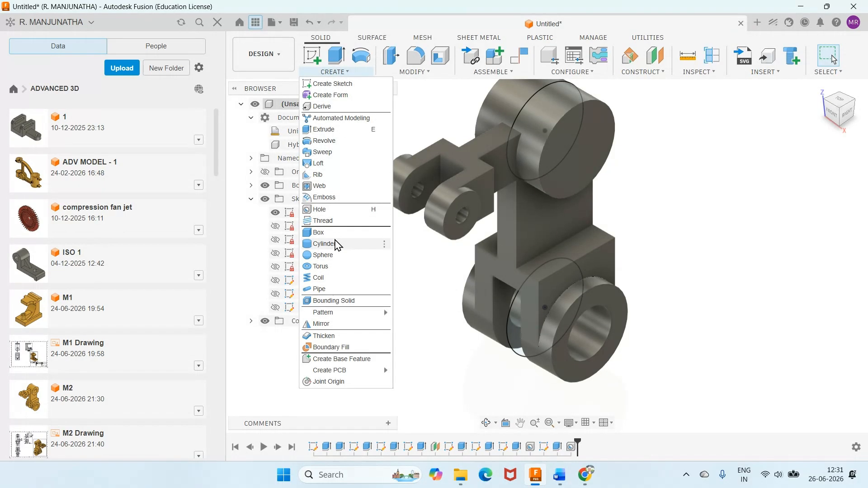
pyautogui.click(320, 209)
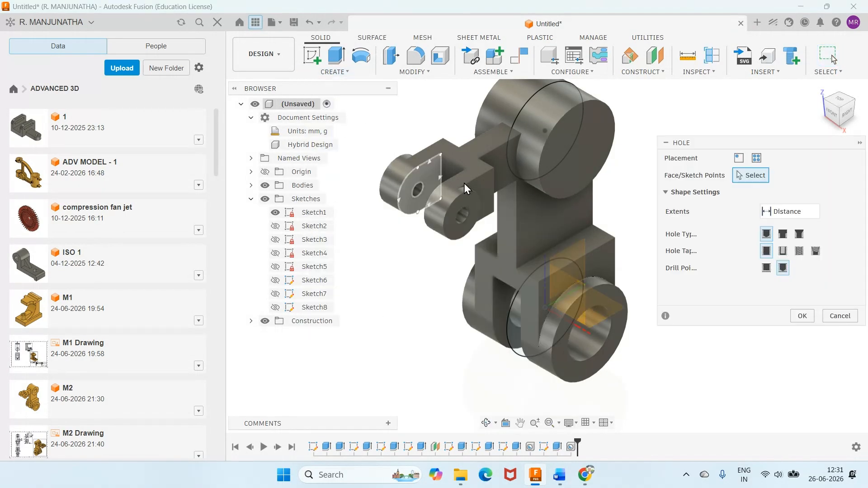
pyautogui.click(575, 159)
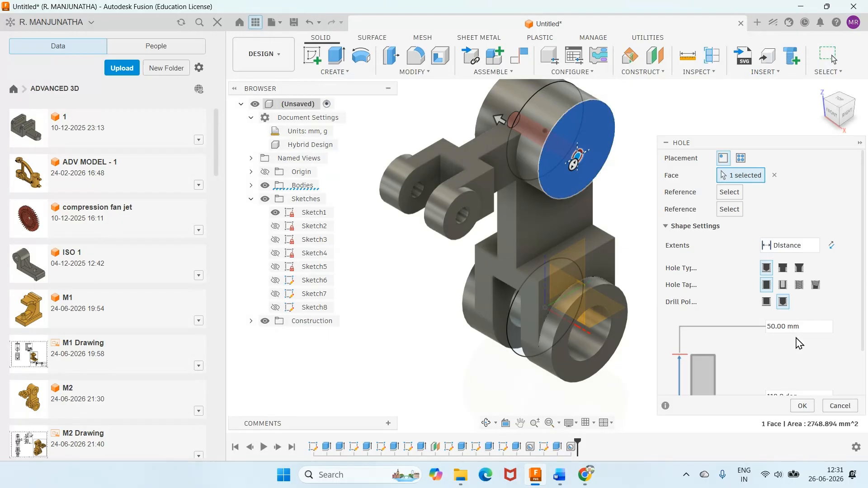
pyautogui.scroll(-2, 799, 343)
pyautogui.click(807, 360)
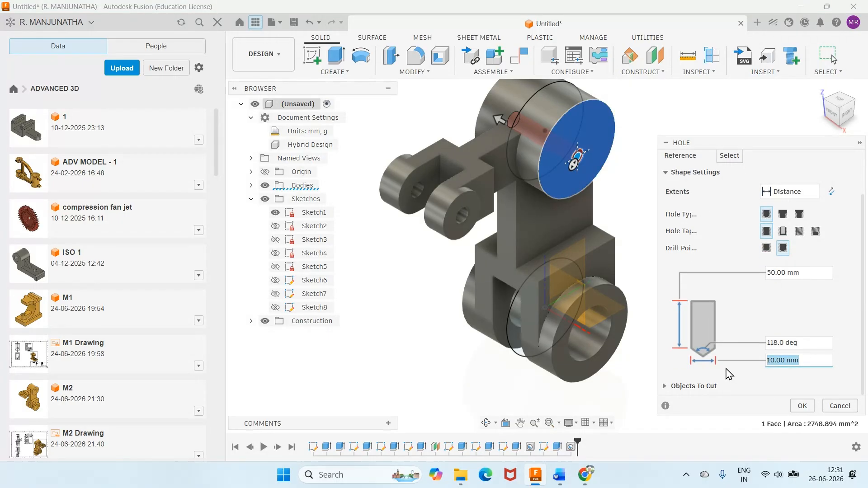
pyautogui.write('30')
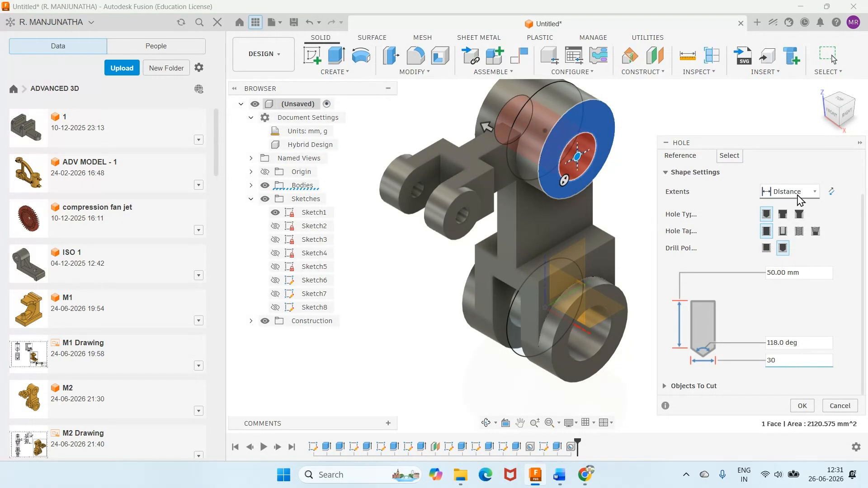
pyautogui.click(800, 200)
pyautogui.click(761, 221)
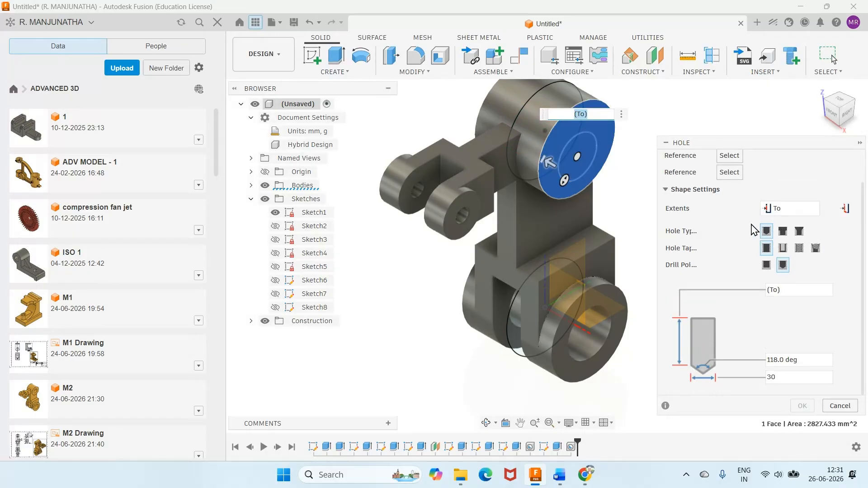
pyautogui.click(790, 209)
pyautogui.click(767, 247)
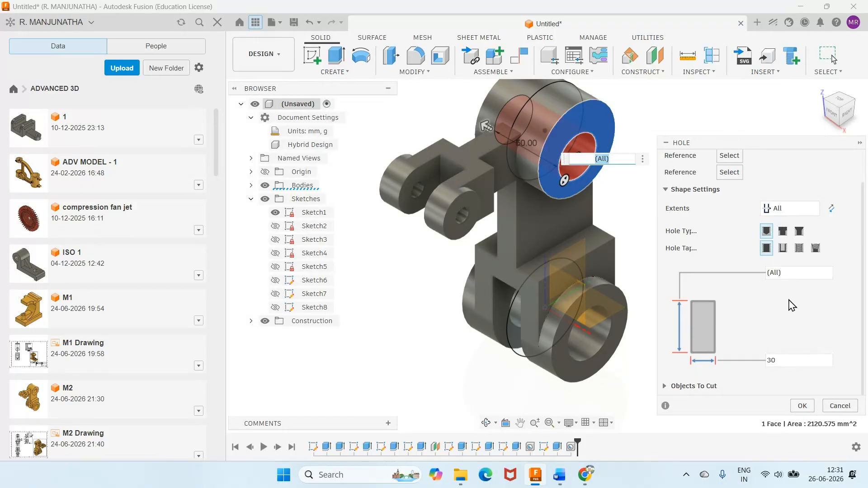
pyautogui.click(795, 209)
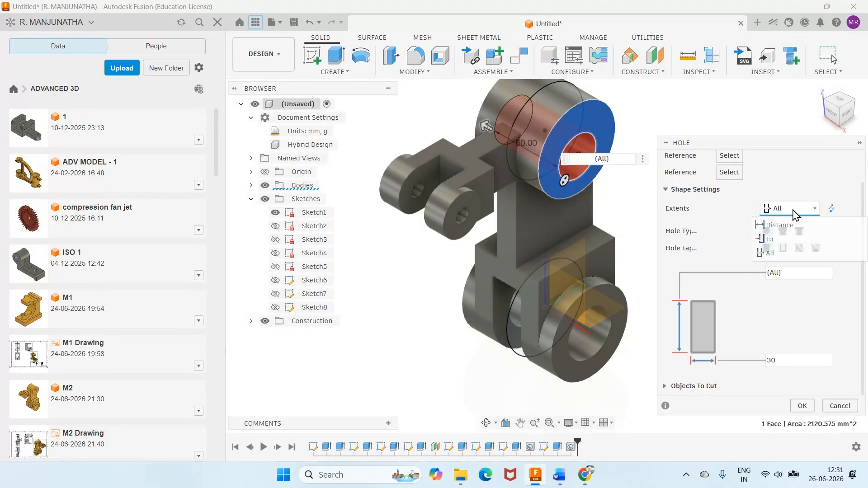
pyautogui.click(785, 255)
pyautogui.press('Escape')
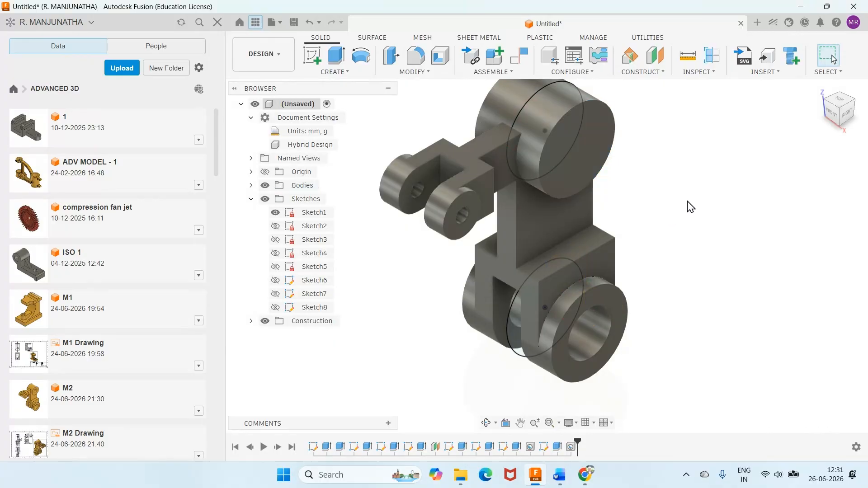
# - Create a 30 mm diameter hole with extent All through the upper cylindrical boss, concentric with its end face
pyautogui.click(339, 72)
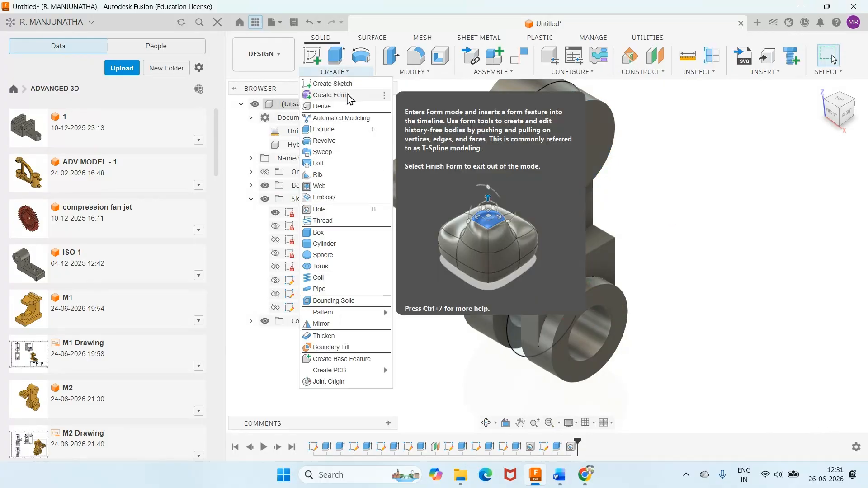
pyautogui.click(322, 210)
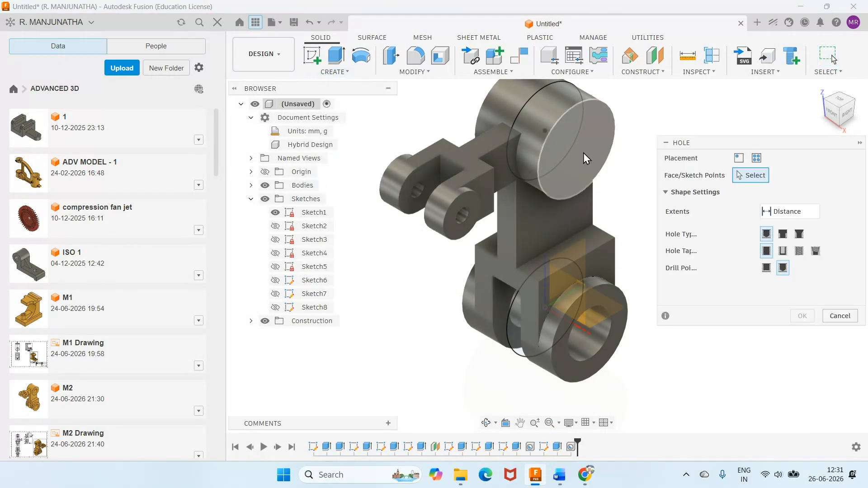
pyautogui.click(584, 154)
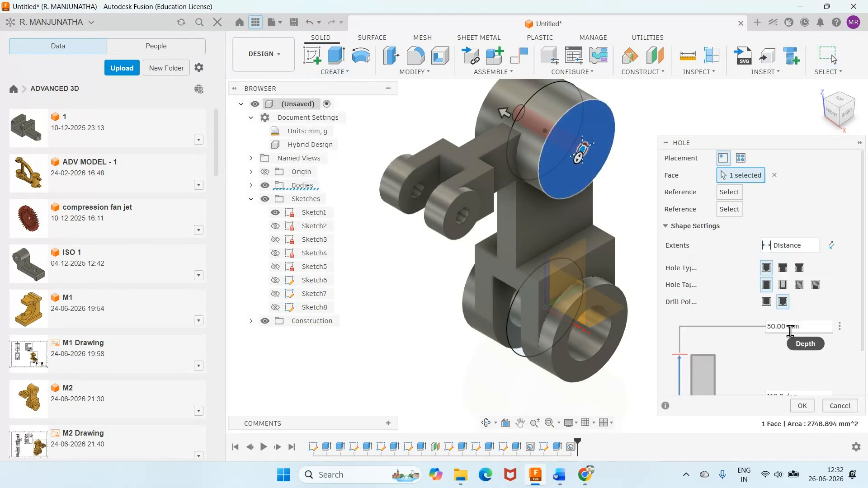
pyautogui.scroll(-2, 791, 344)
pyautogui.click(789, 380)
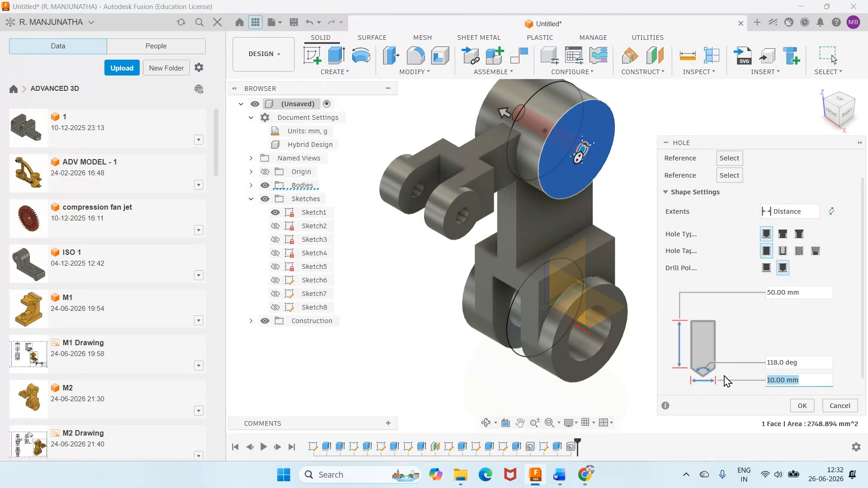
pyautogui.write('30')
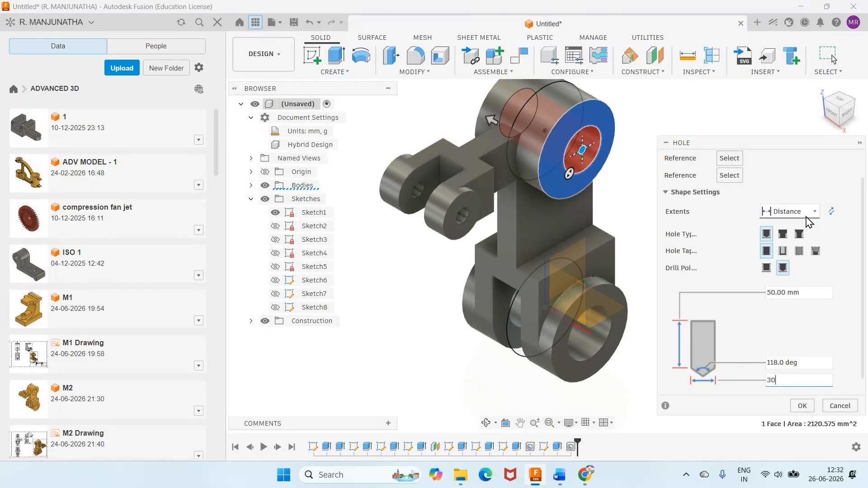
pyautogui.click(809, 220)
pyautogui.click(777, 254)
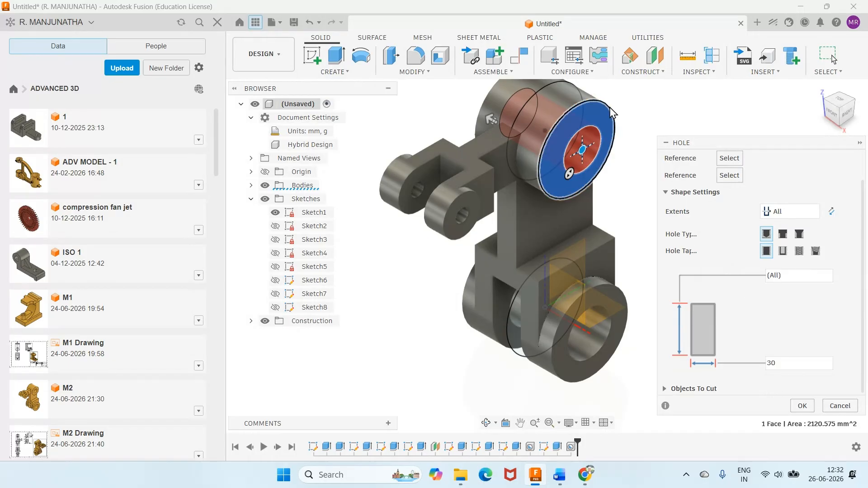
pyautogui.click(801, 406)
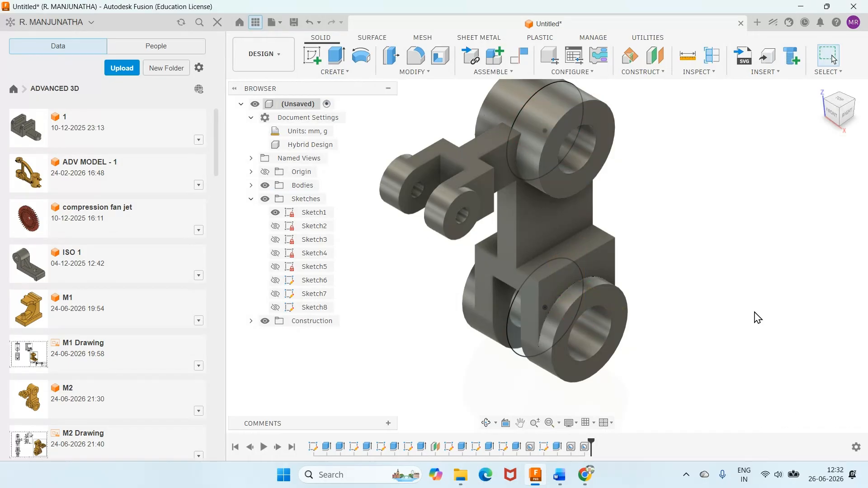
pyautogui.scroll(-3, 742, 289)
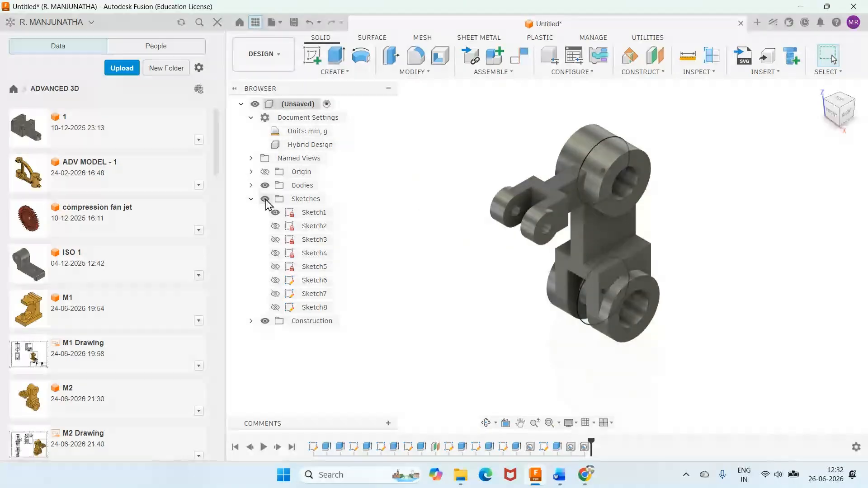
# - Hide the remaining visible sketch geometry so only the solid bracket is displayed, and look over the finished shape
pyautogui.click(274, 213)
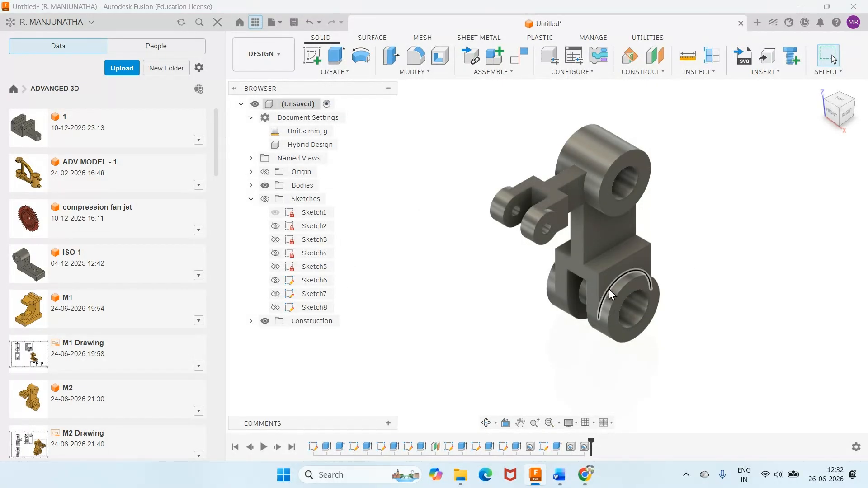
pyautogui.click(485, 423)
pyautogui.moveTo(504, 313); pyautogui.dragTo(613, 204)
pyautogui.rightClick(618, 176)
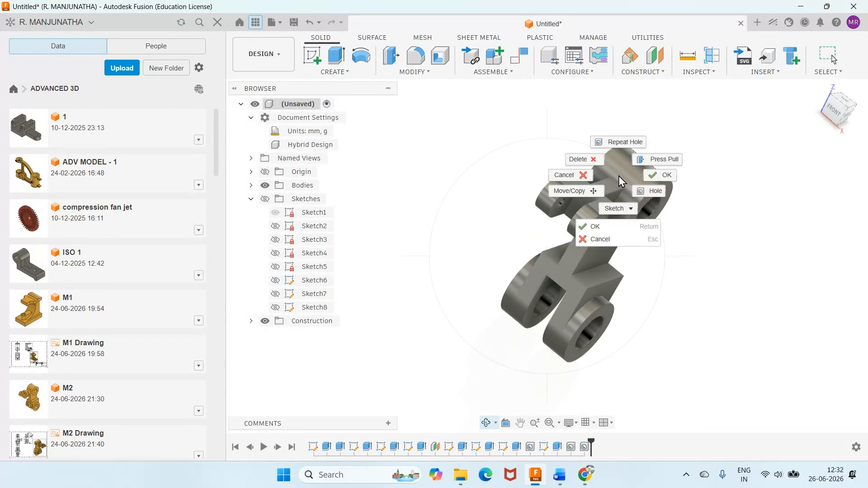
pyautogui.click(595, 226)
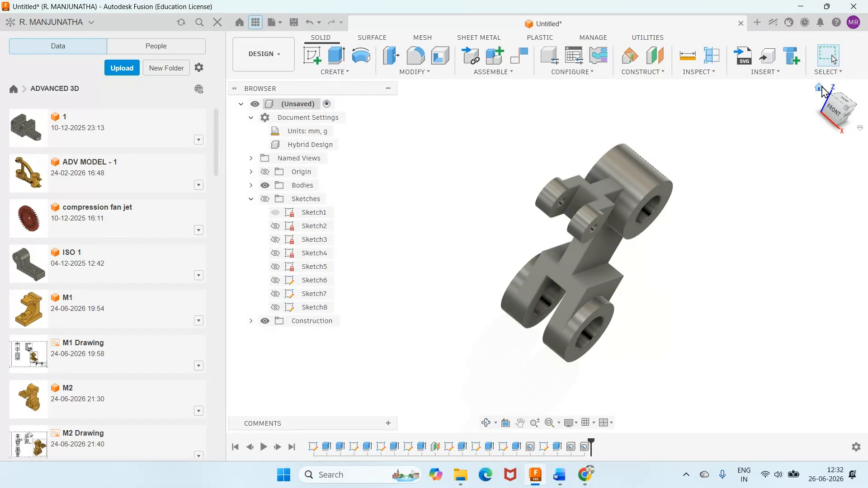
pyautogui.click(820, 88)
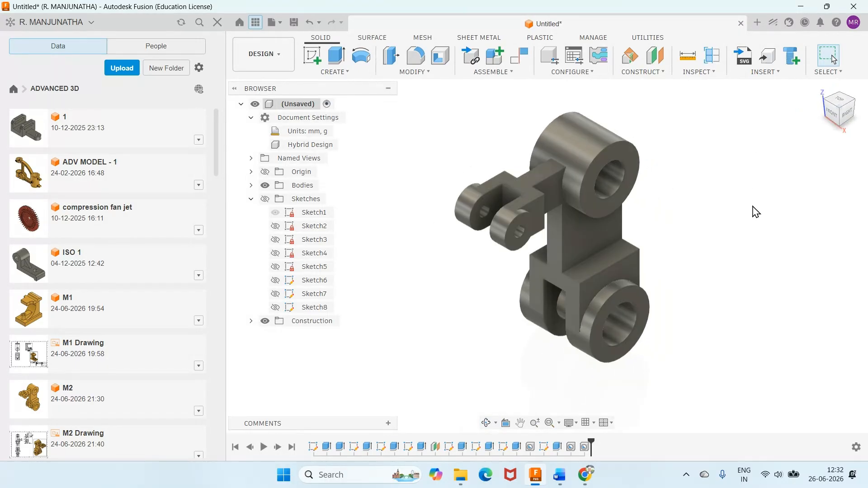
# - Apply the Paint - Enamel Glossy (Yellow) appearance to the whole bracket body
pyautogui.press('a')
pyautogui.moveTo(723, 384)
pyautogui.mouseDown()
pyautogui.moveTo(602, 316)
pyautogui.moveTo(588, 284)
pyautogui.mouseUp()
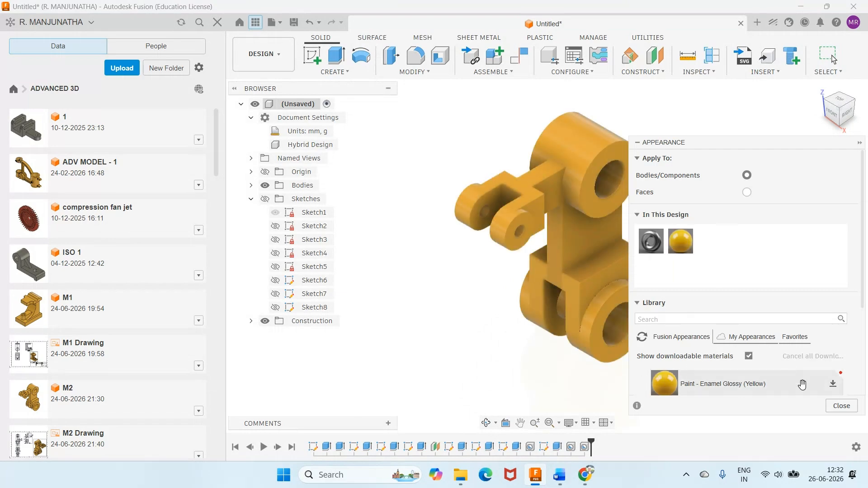
pyautogui.click(838, 408)
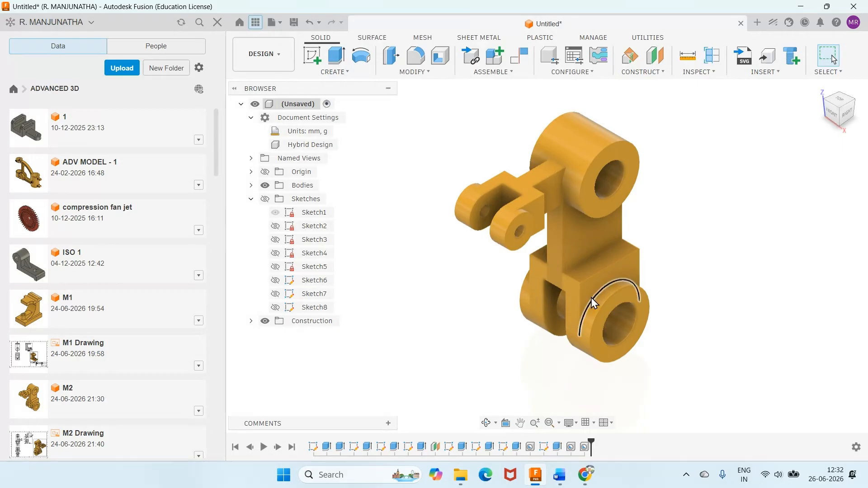
pyautogui.click(486, 422)
pyautogui.moveTo(514, 313); pyautogui.dragTo(525, 298)
pyautogui.rightClick(527, 302)
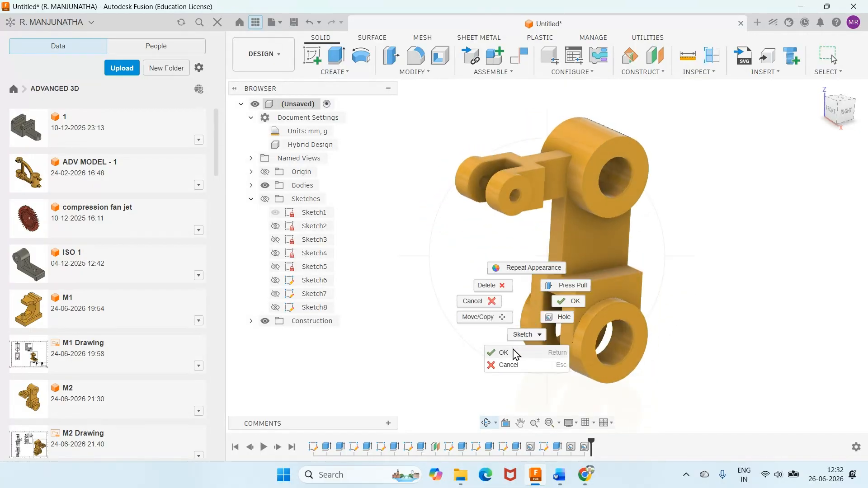